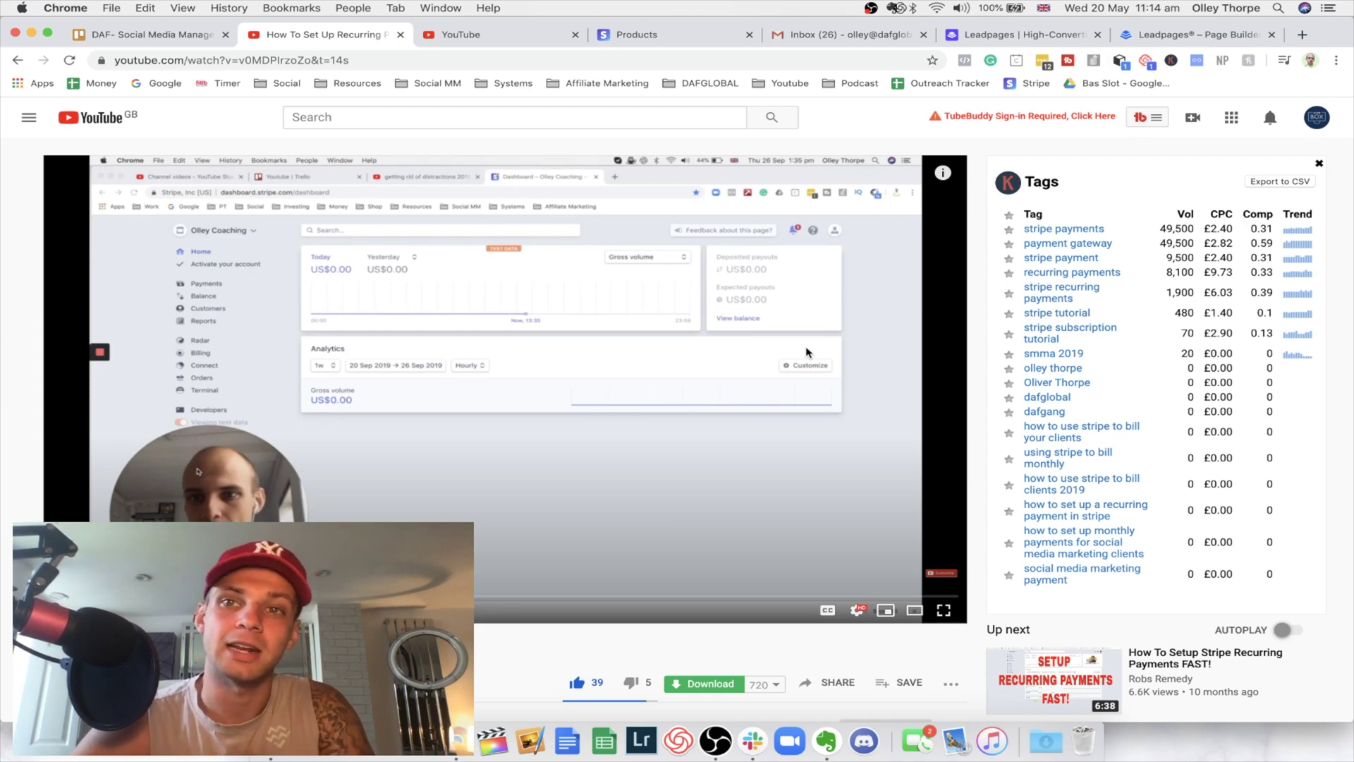
Step: Expand the 4 replies under the comment about monthly cooking class subscriptions
scroll(736, 444, down, 20)
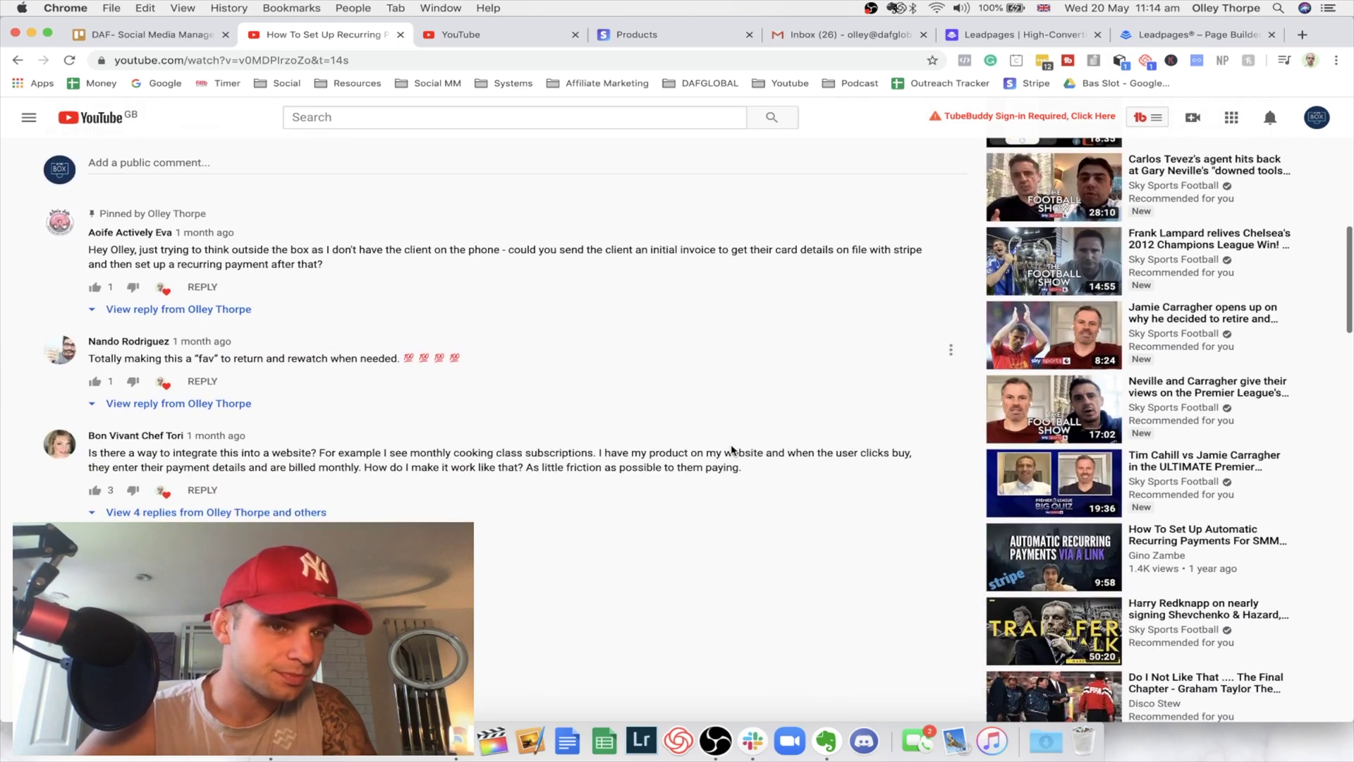
scroll(732, 450, down, 6)
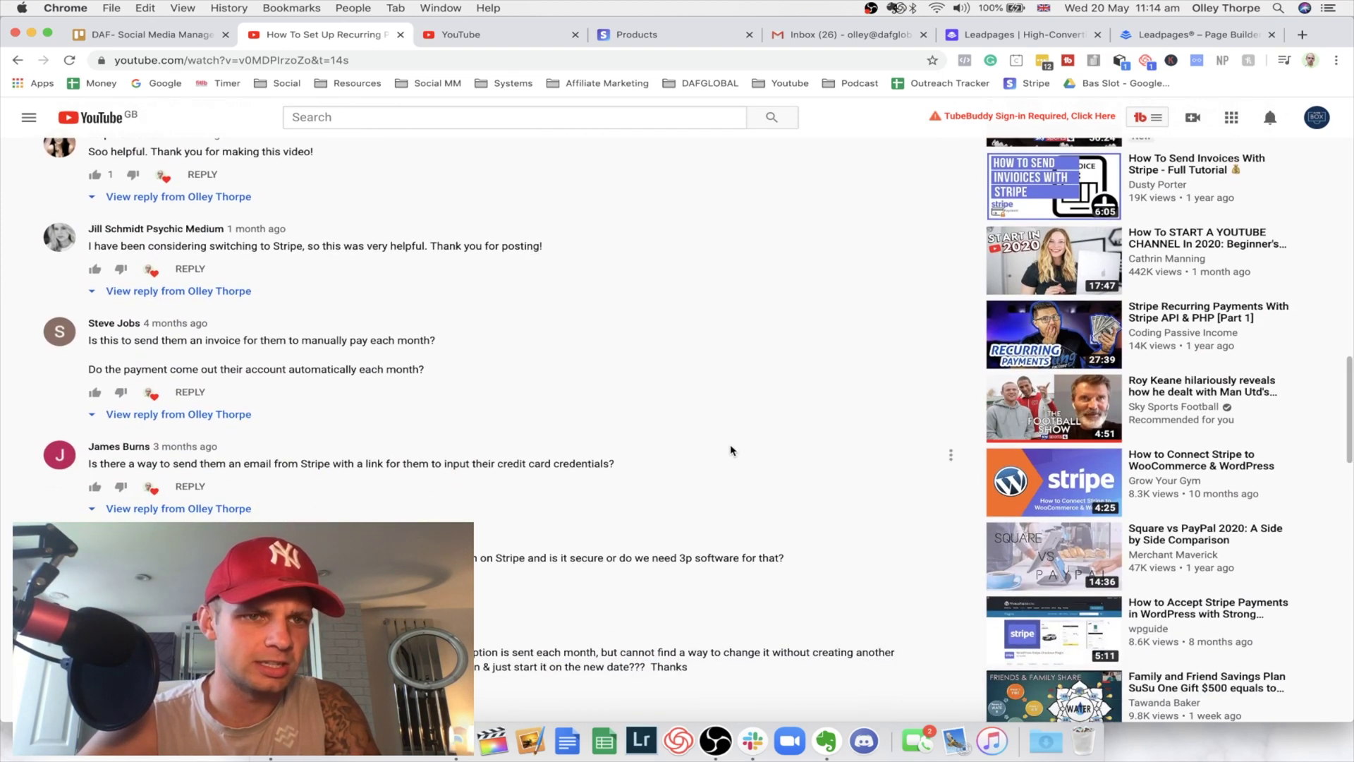
scroll(731, 450, down, 5)
scroll(10, 486, down, 3)
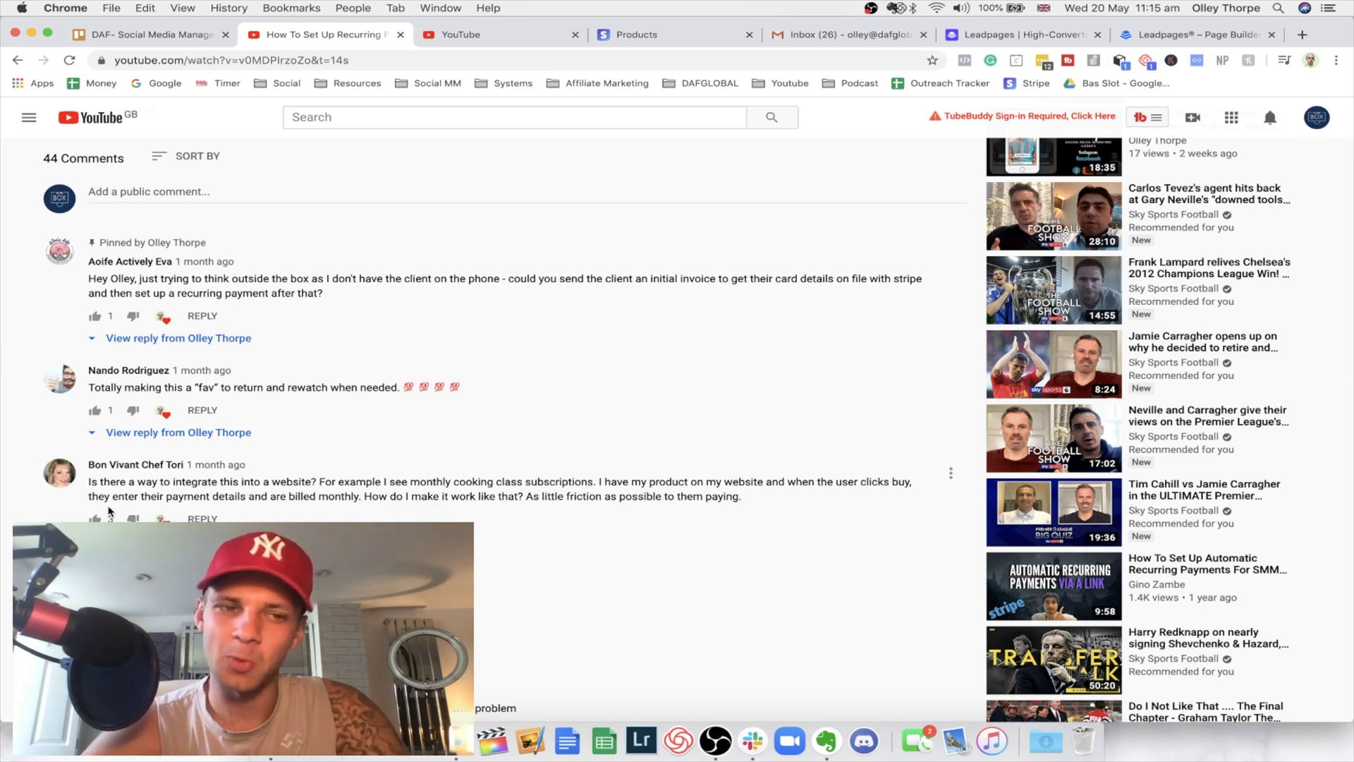
scroll(109, 511, down, 1)
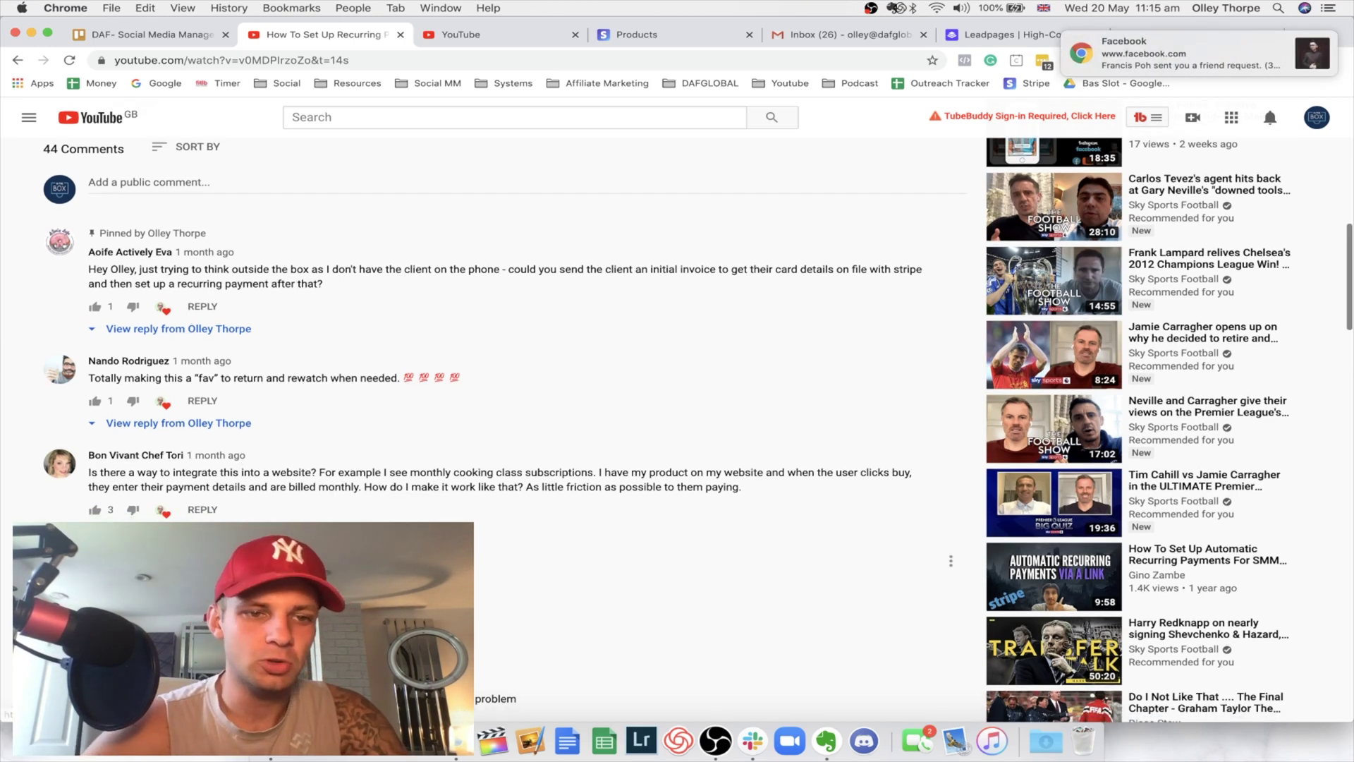
scroll(134, 526, down, 2)
click(134, 526)
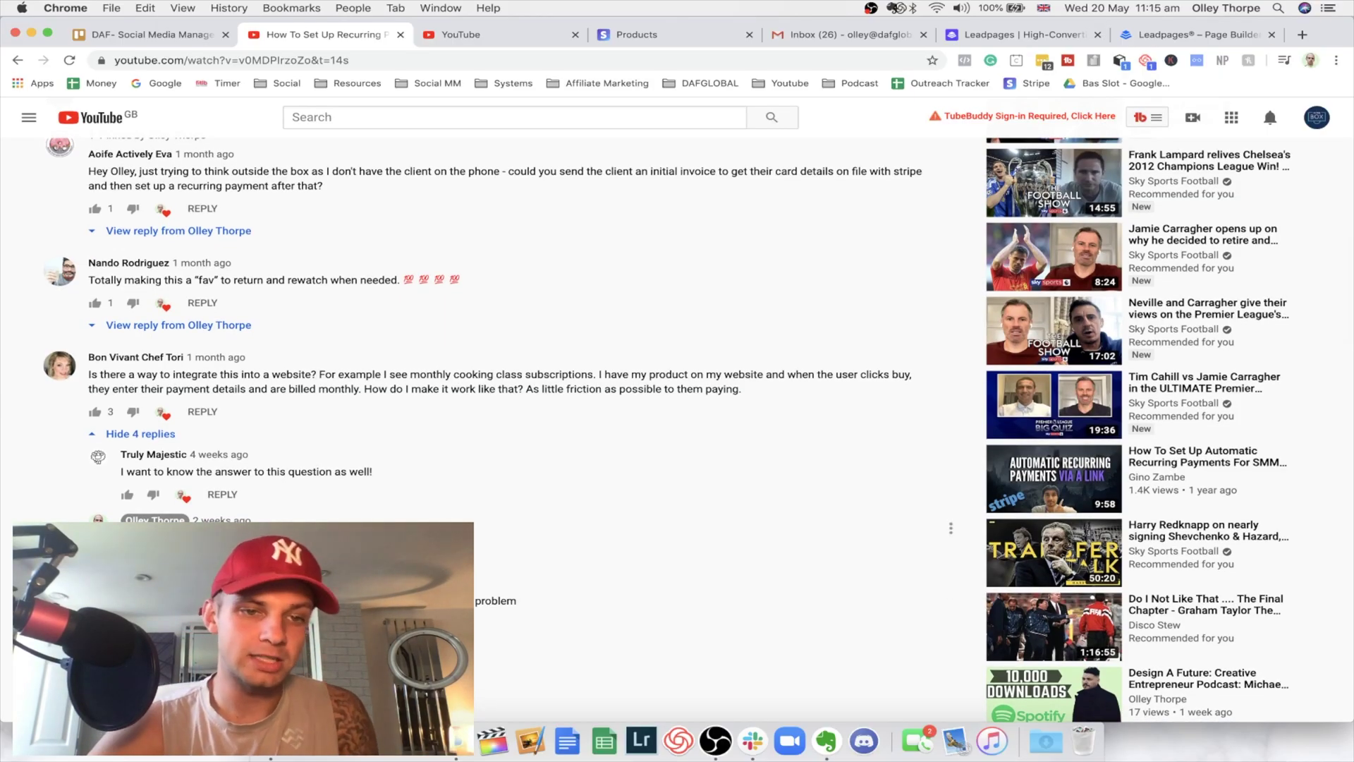
Step: Switch to the Stripe Products dashboard listing the five products
scroll(246, 471, up, 1)
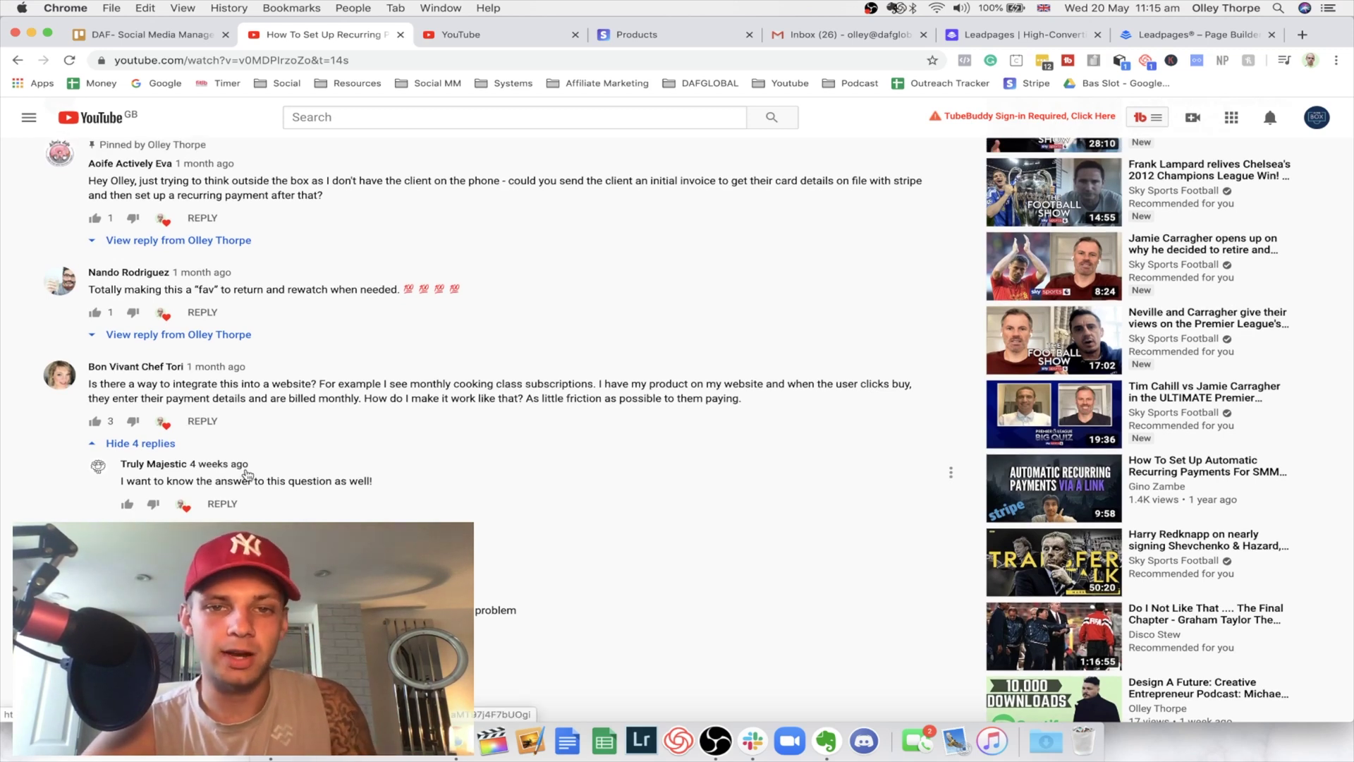
mouse_move(1010, 173)
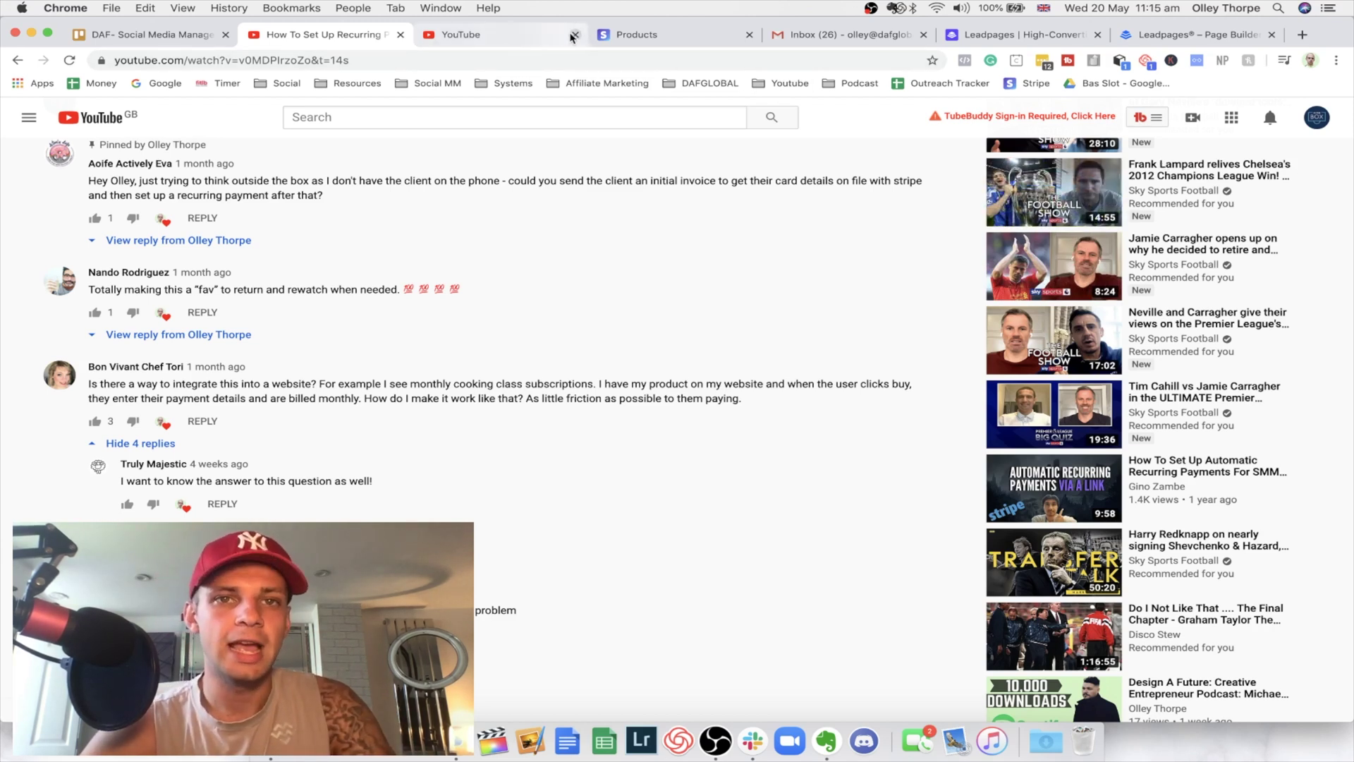
click(642, 35)
Step: Close the spare YouTube tab, check Design A Future Weekly Calls, then start a new product
click(575, 35)
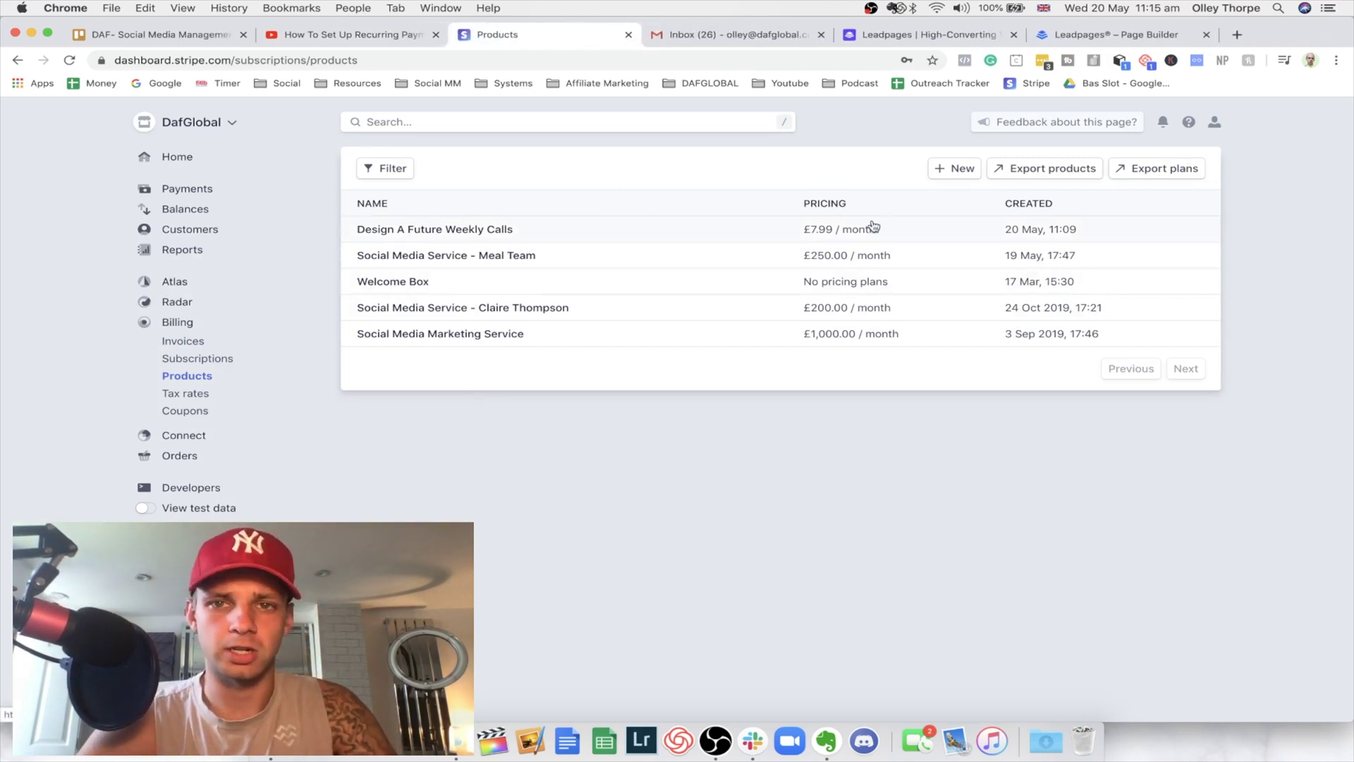
click(492, 238)
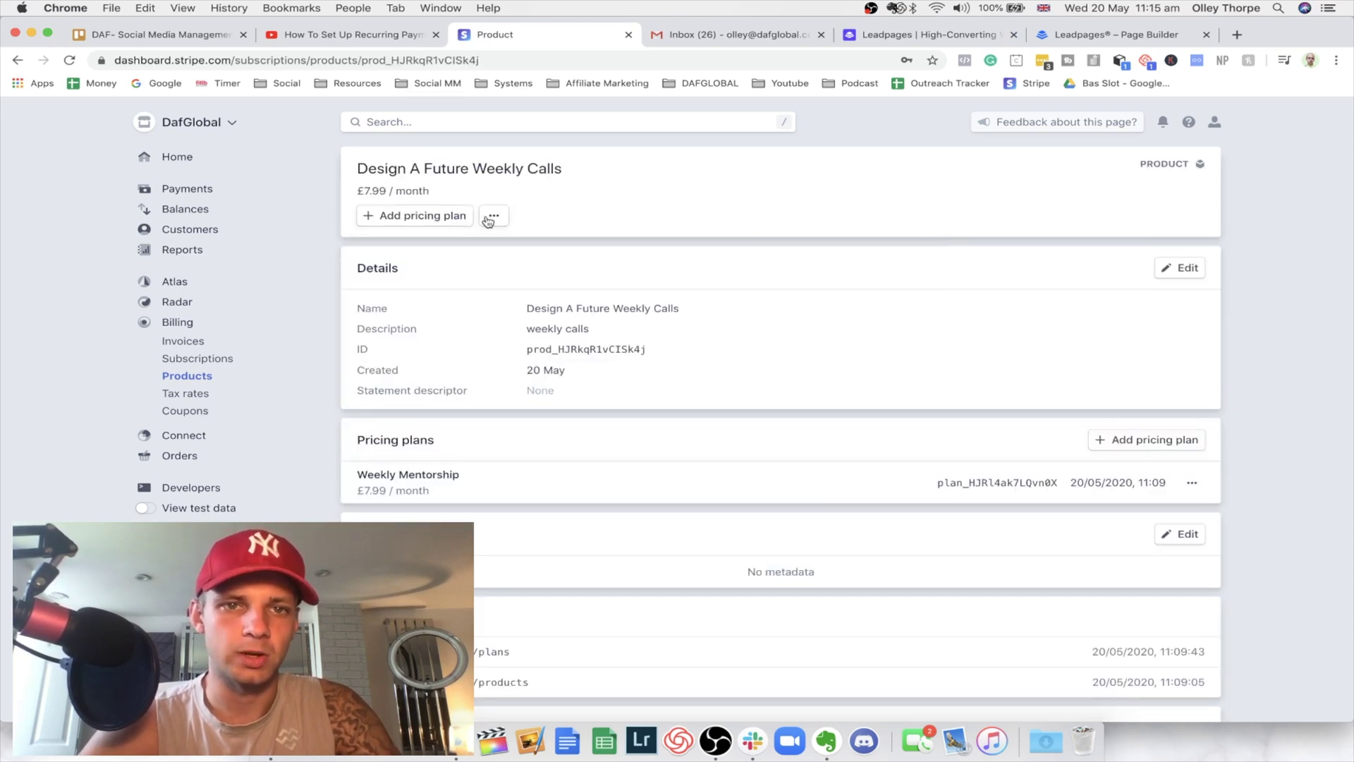
click(198, 377)
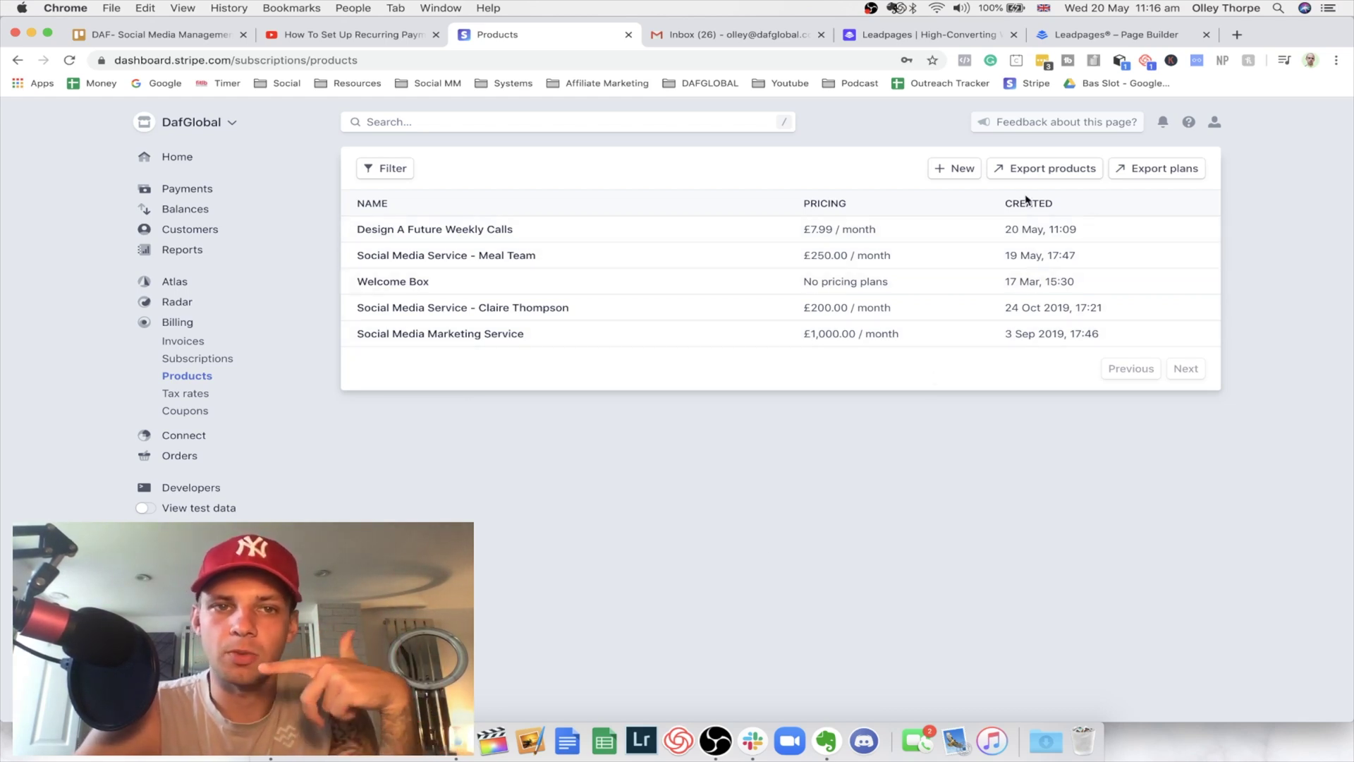
click(965, 176)
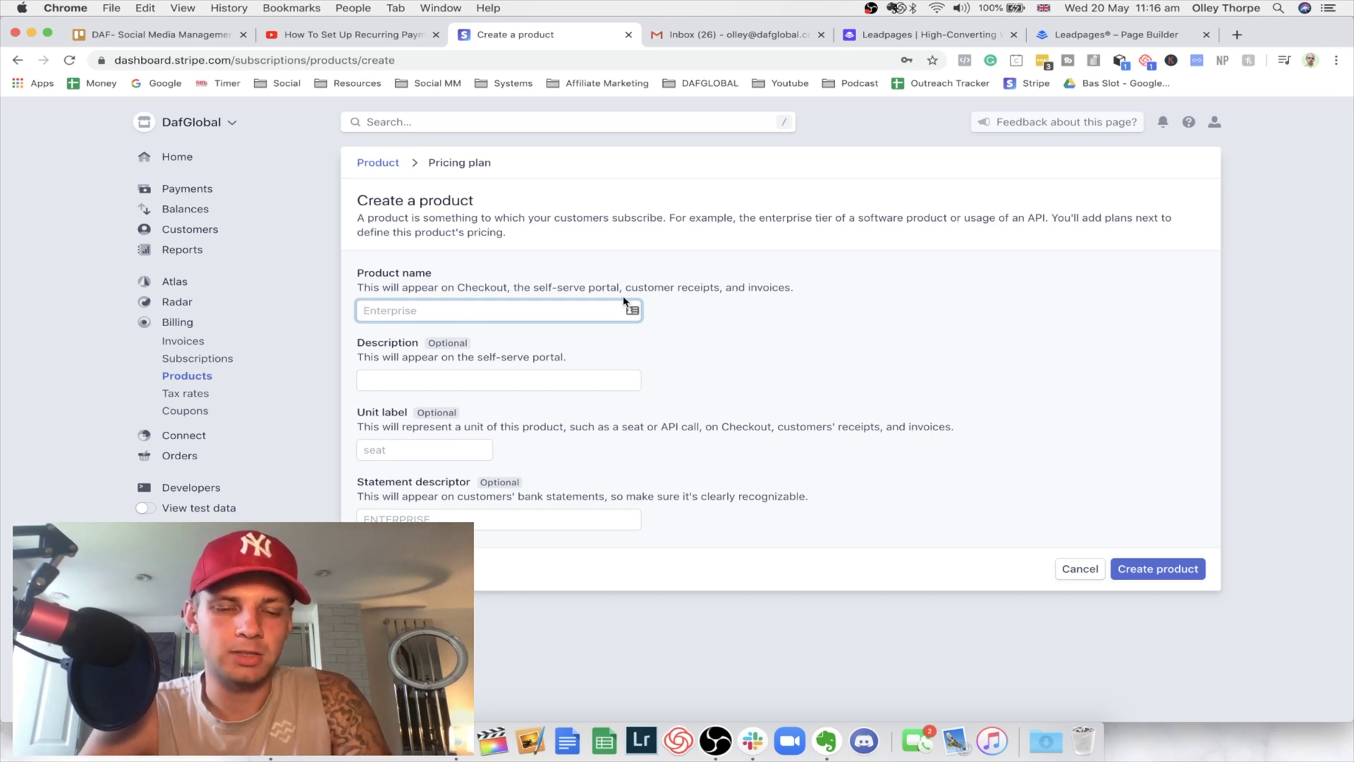
click(376, 34)
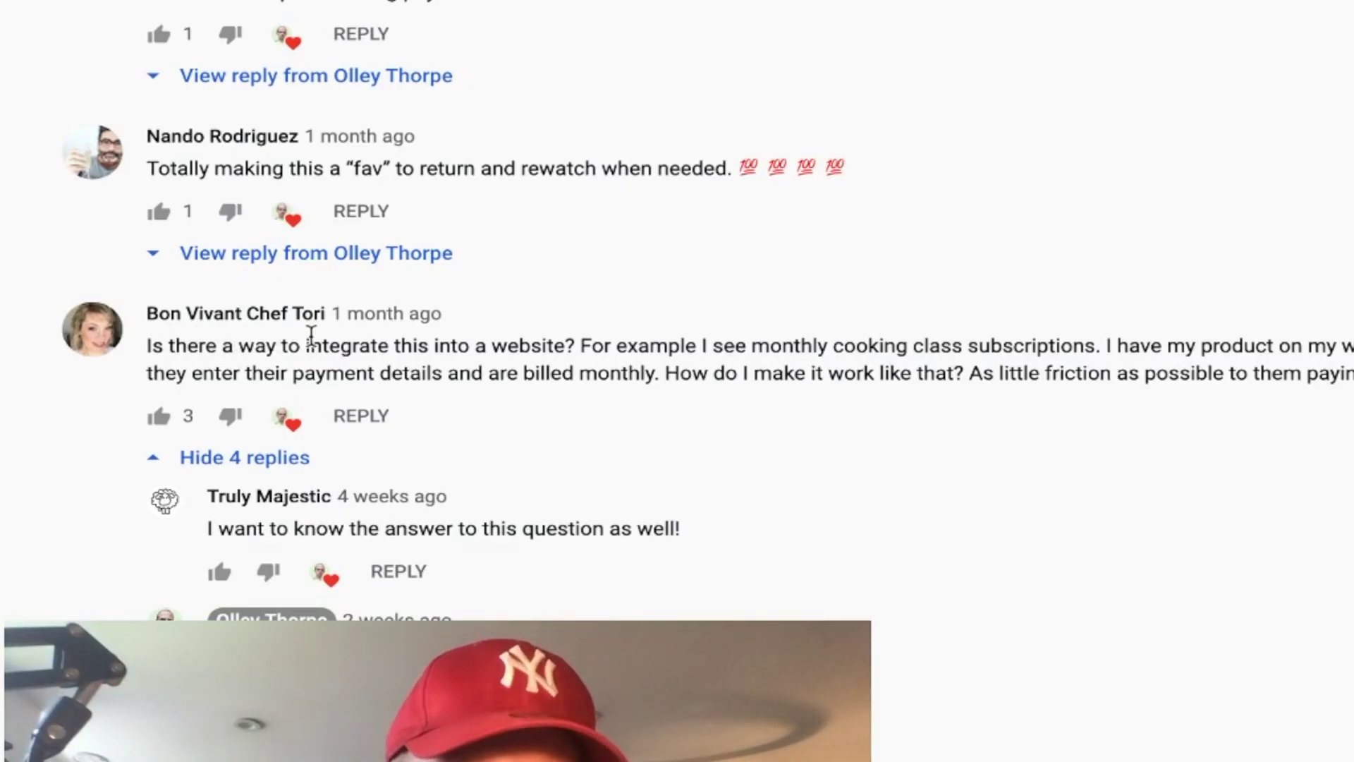
scroll(205, 386, down, 1)
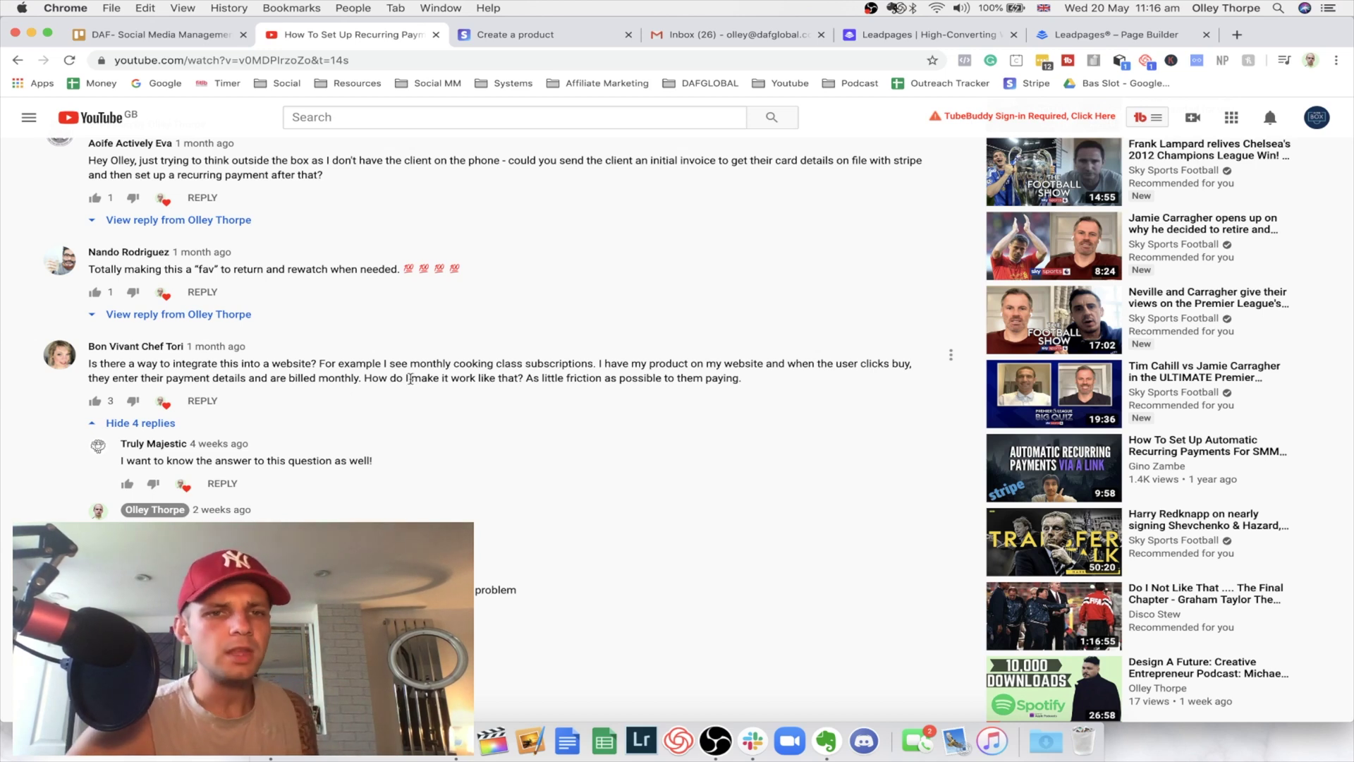
scroll(423, 325, up, 1)
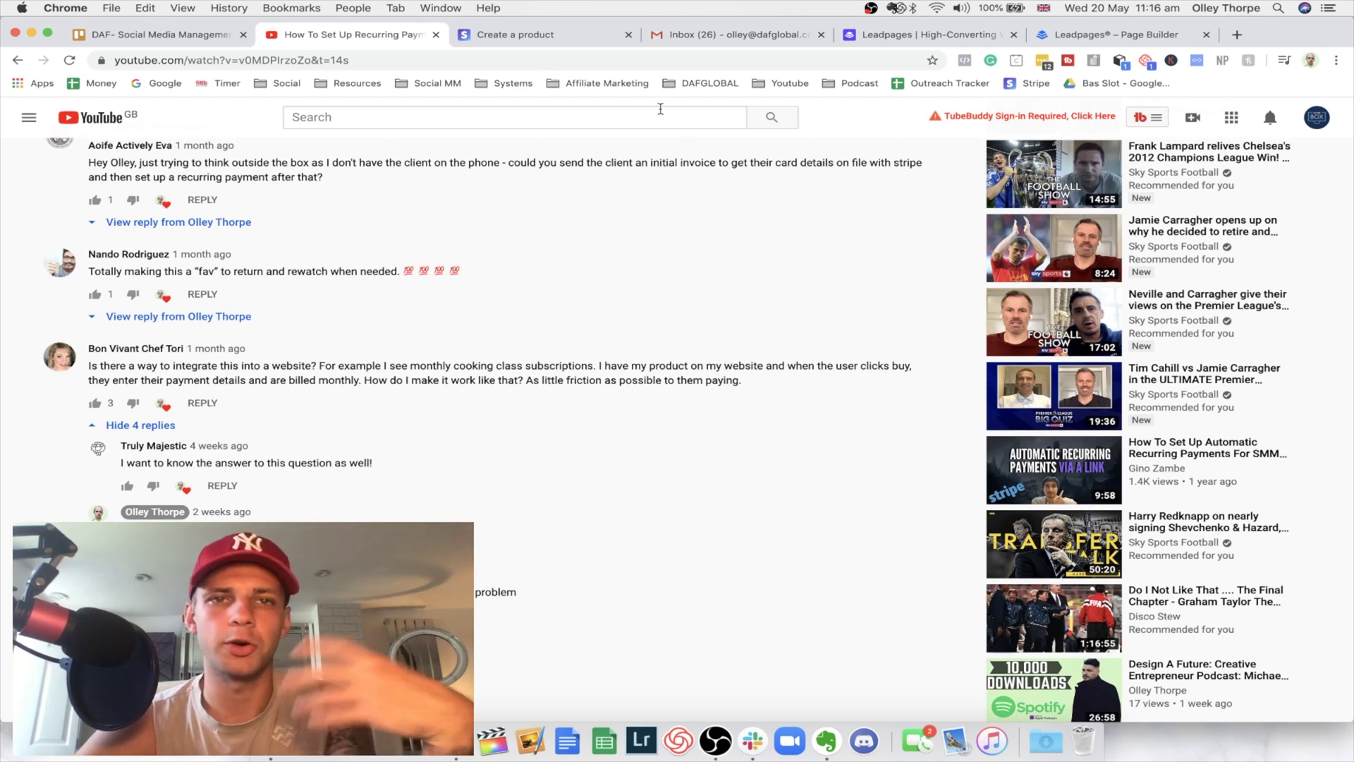
click(554, 36)
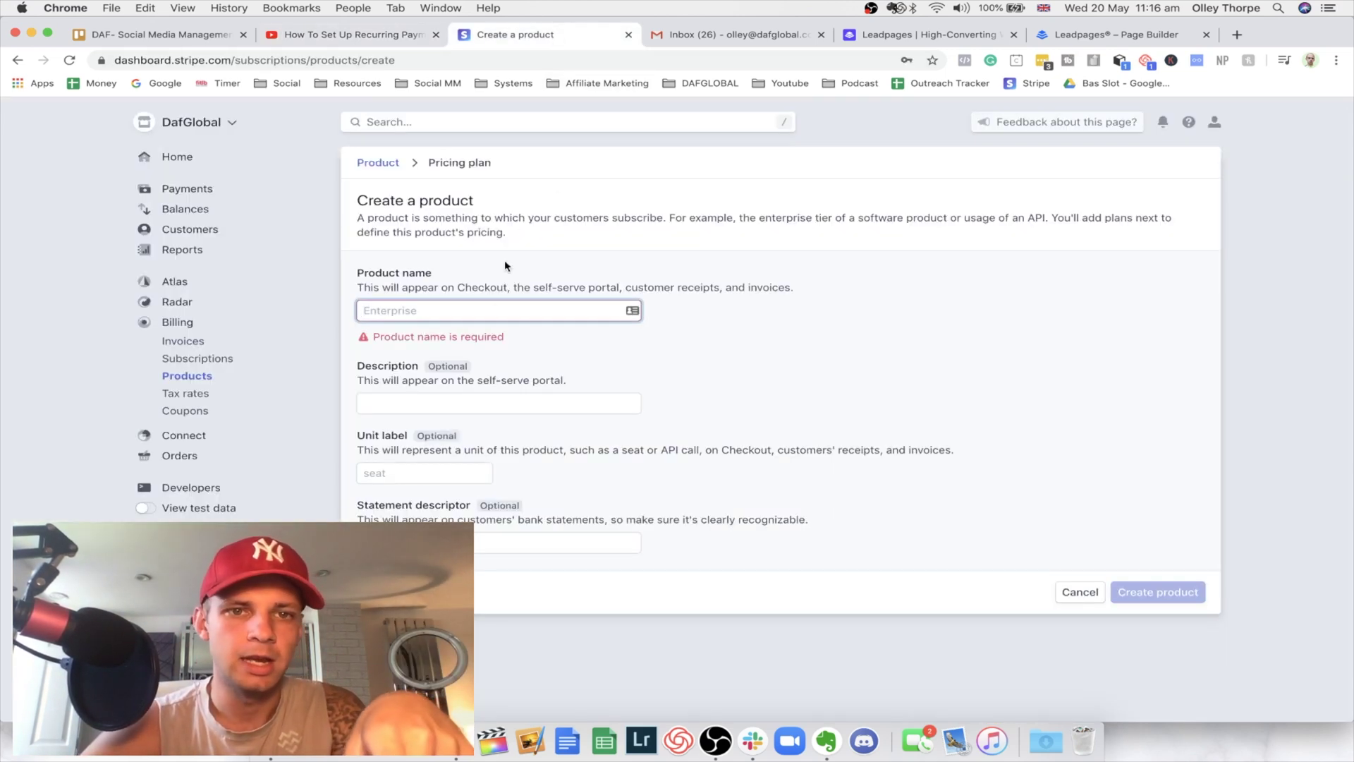
Step: Name the new product 'Weekly Cooking Class' with description 'test'
click(490, 308)
click(508, 284)
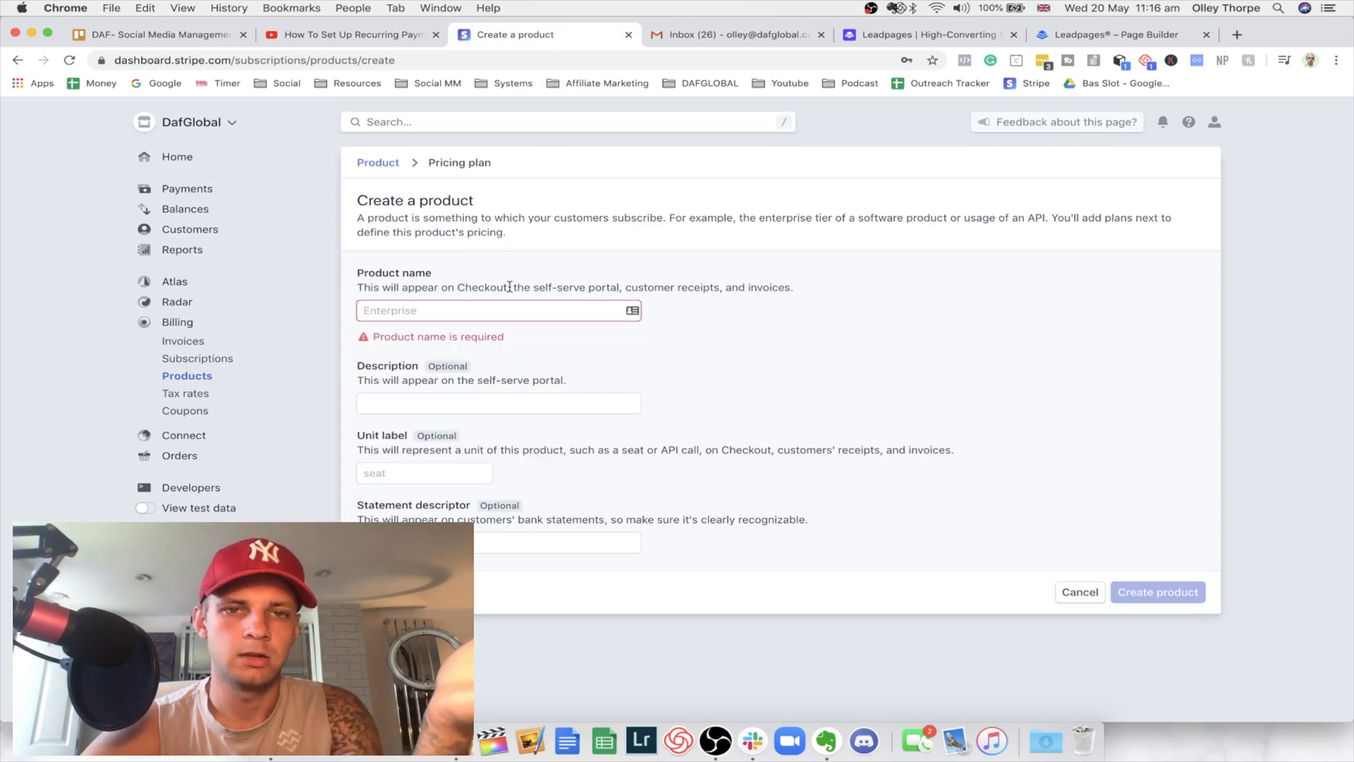
click(507, 310)
text(W)
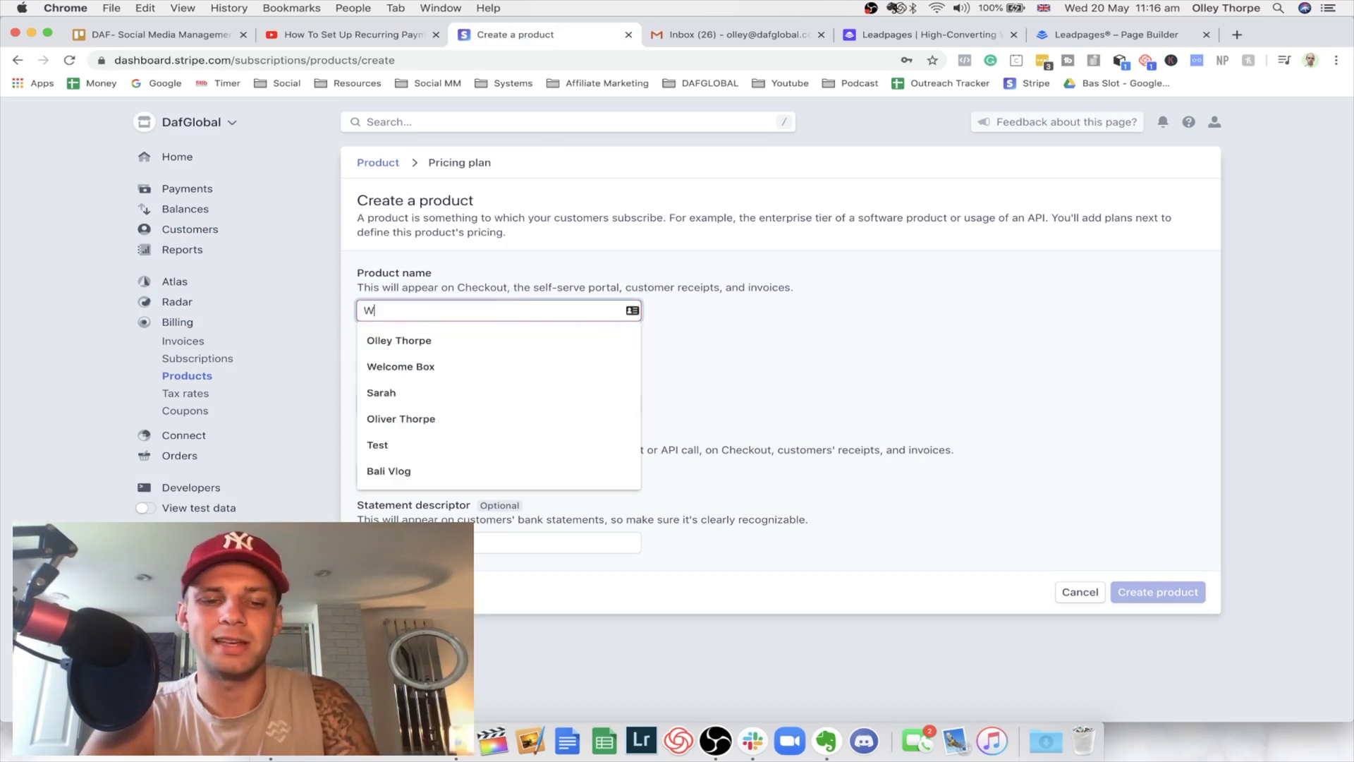
text(eekly Cooking Class)
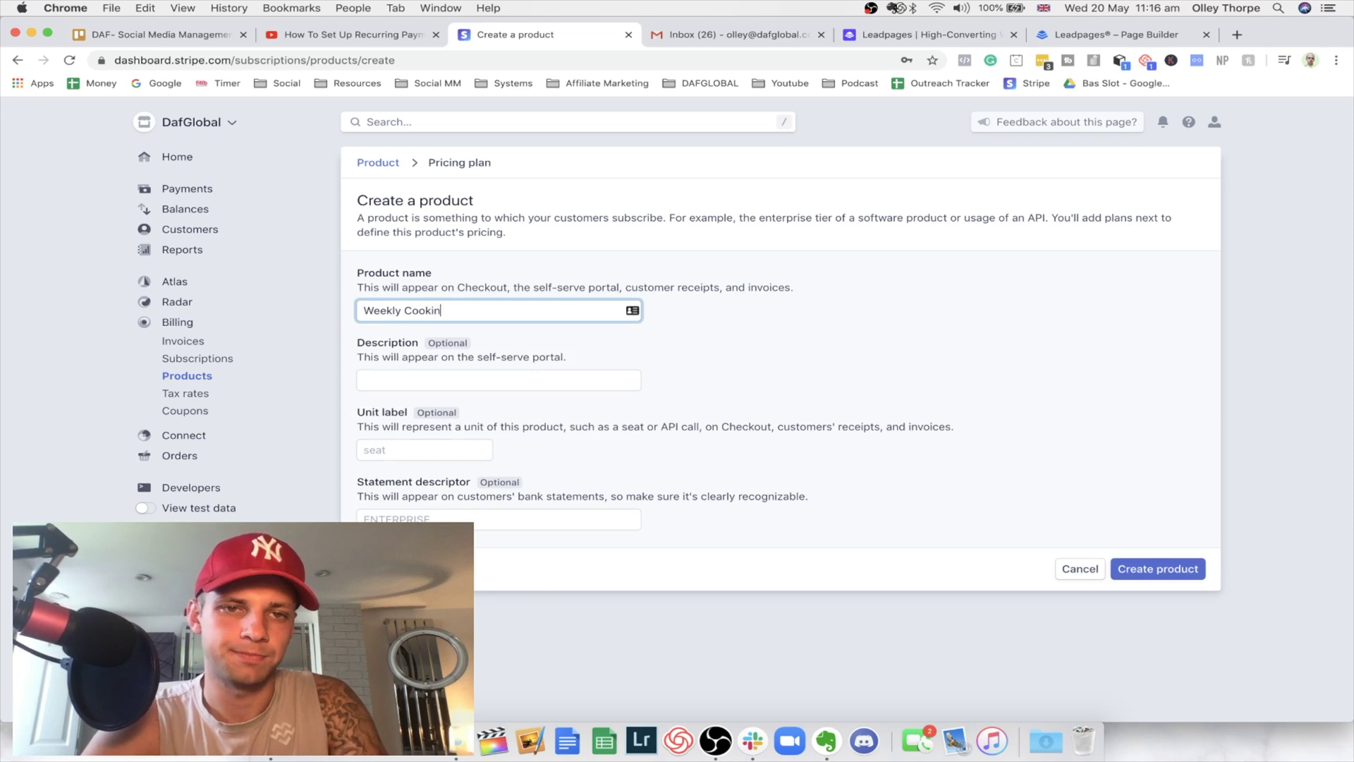
click(595, 333)
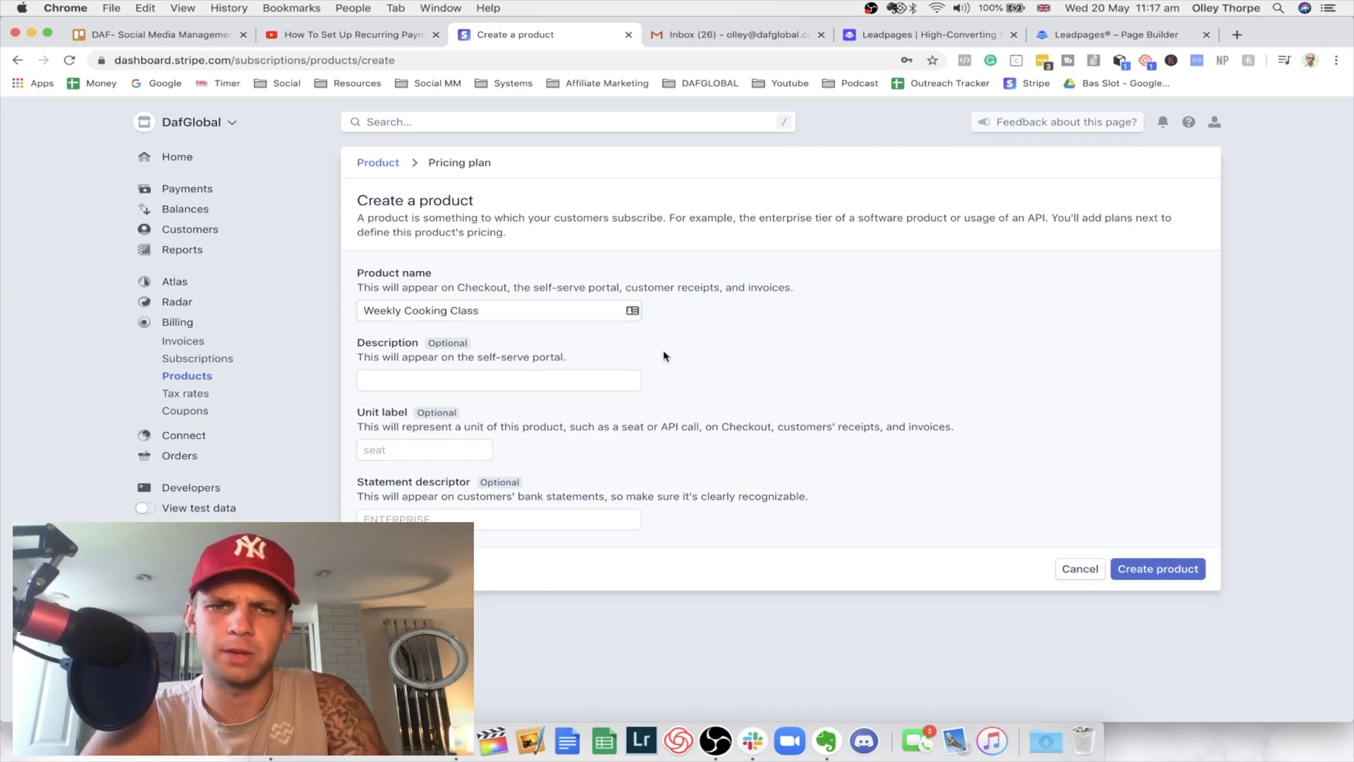
click(438, 380)
text(tes)
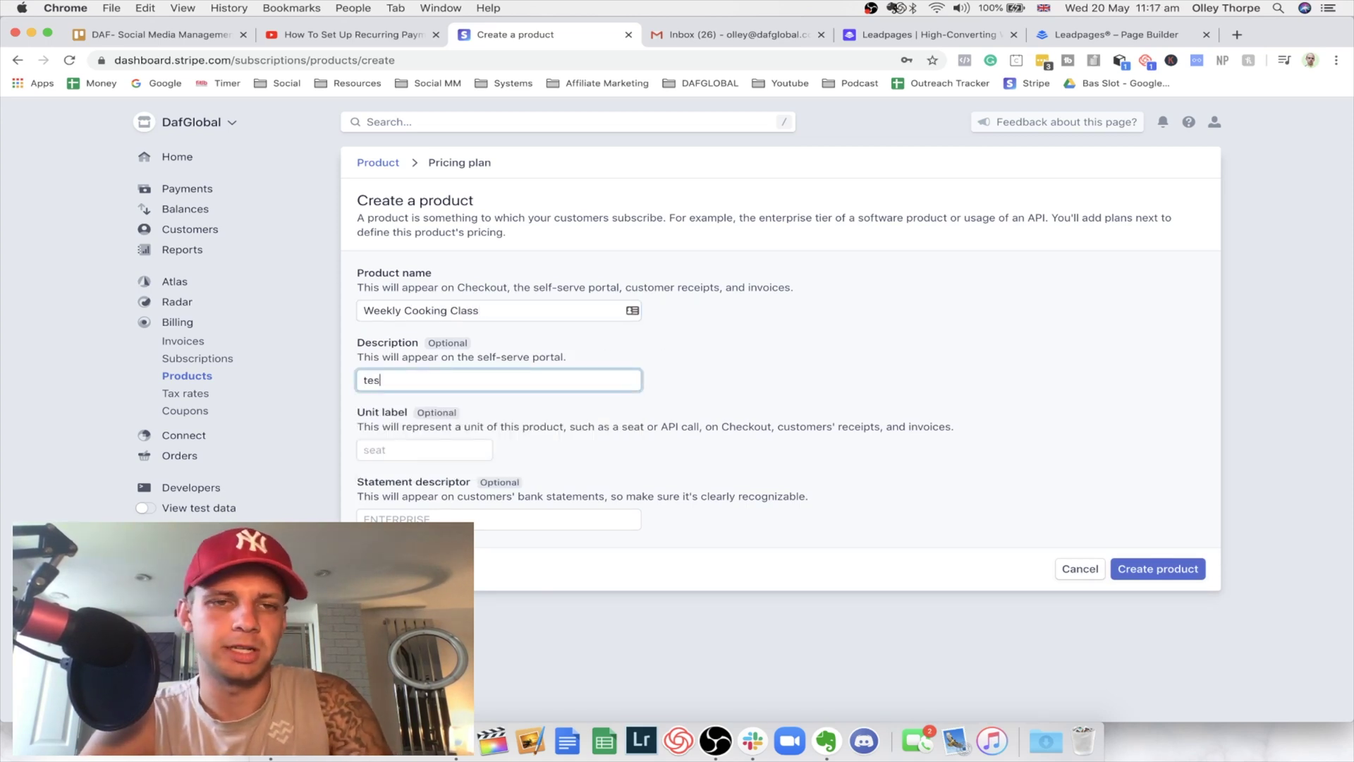
text(t)
Step: Set the statement descriptor to DAFGLOBAL and create the product
click(454, 452)
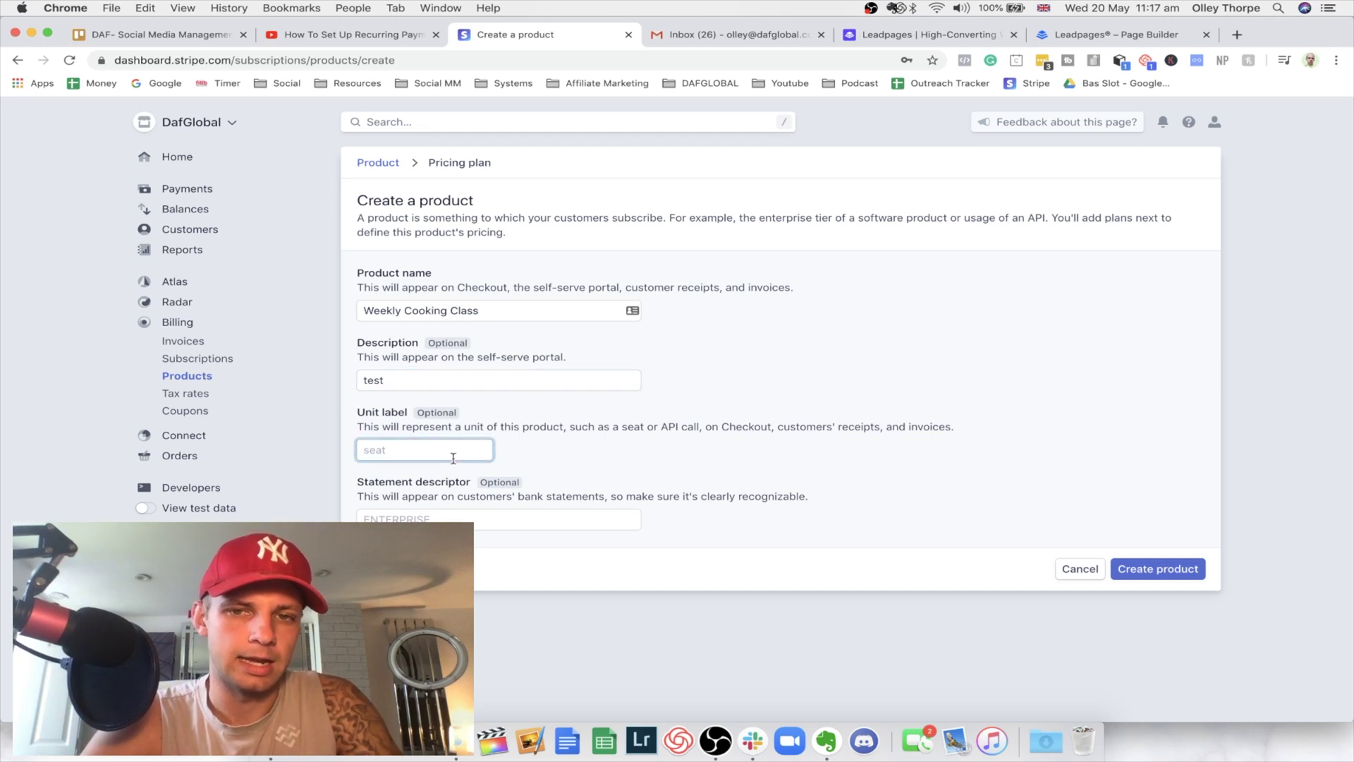
click(478, 522)
click(767, 533)
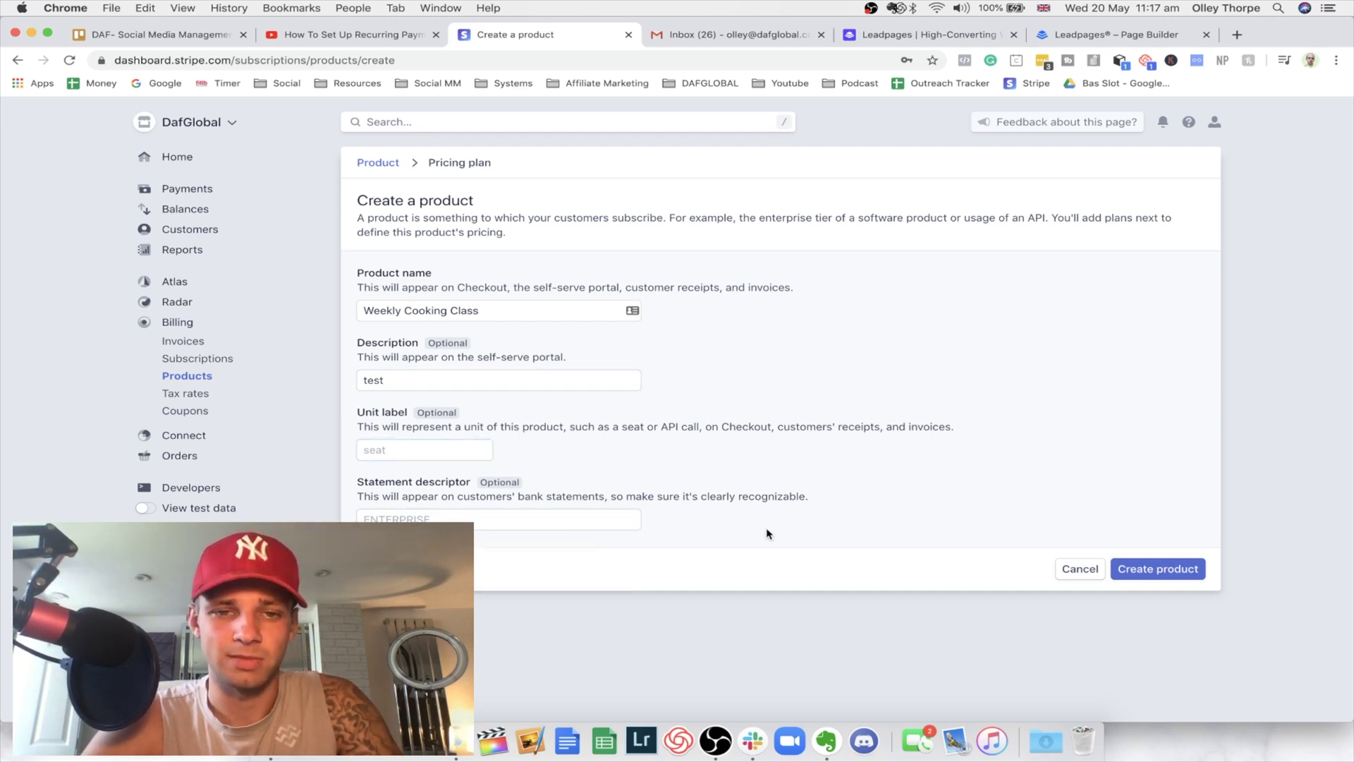
click(504, 517)
text(D)
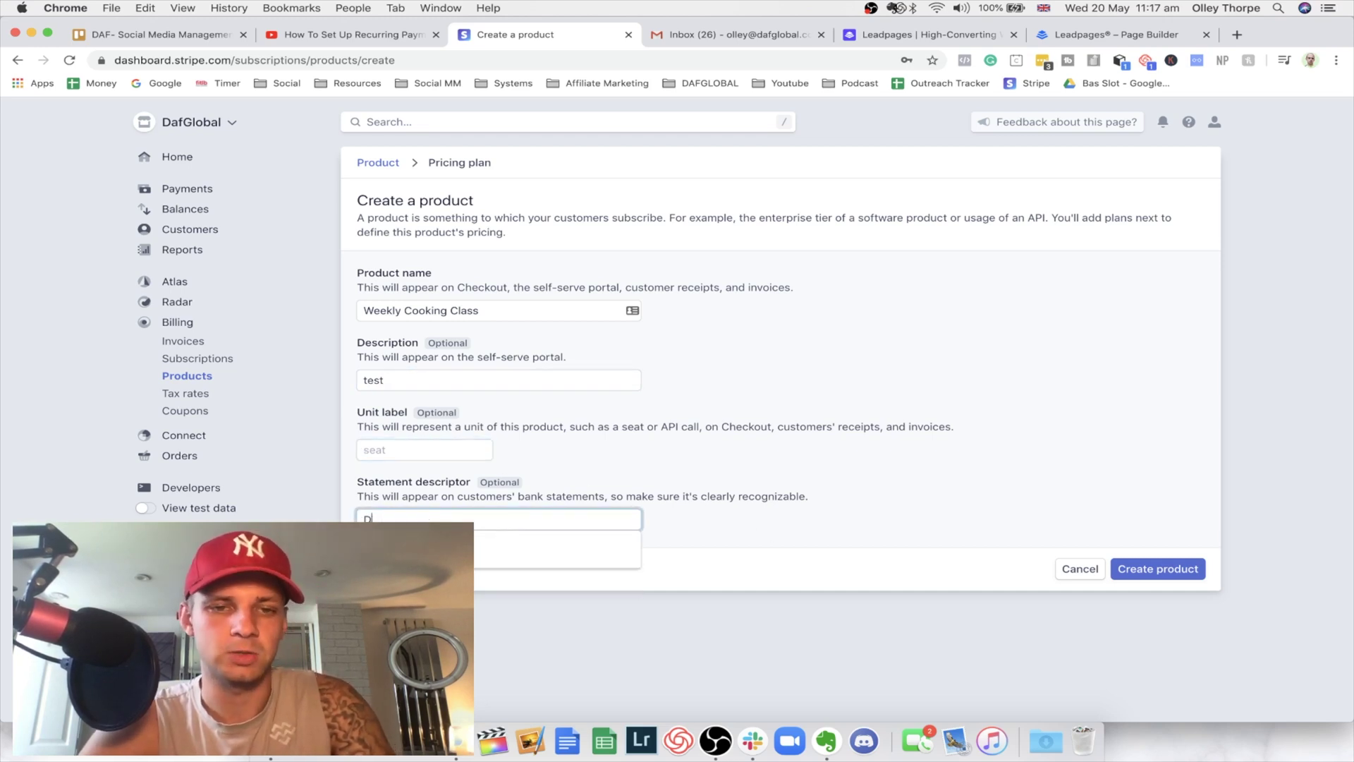
text(AFGLOBAL)
click(1125, 608)
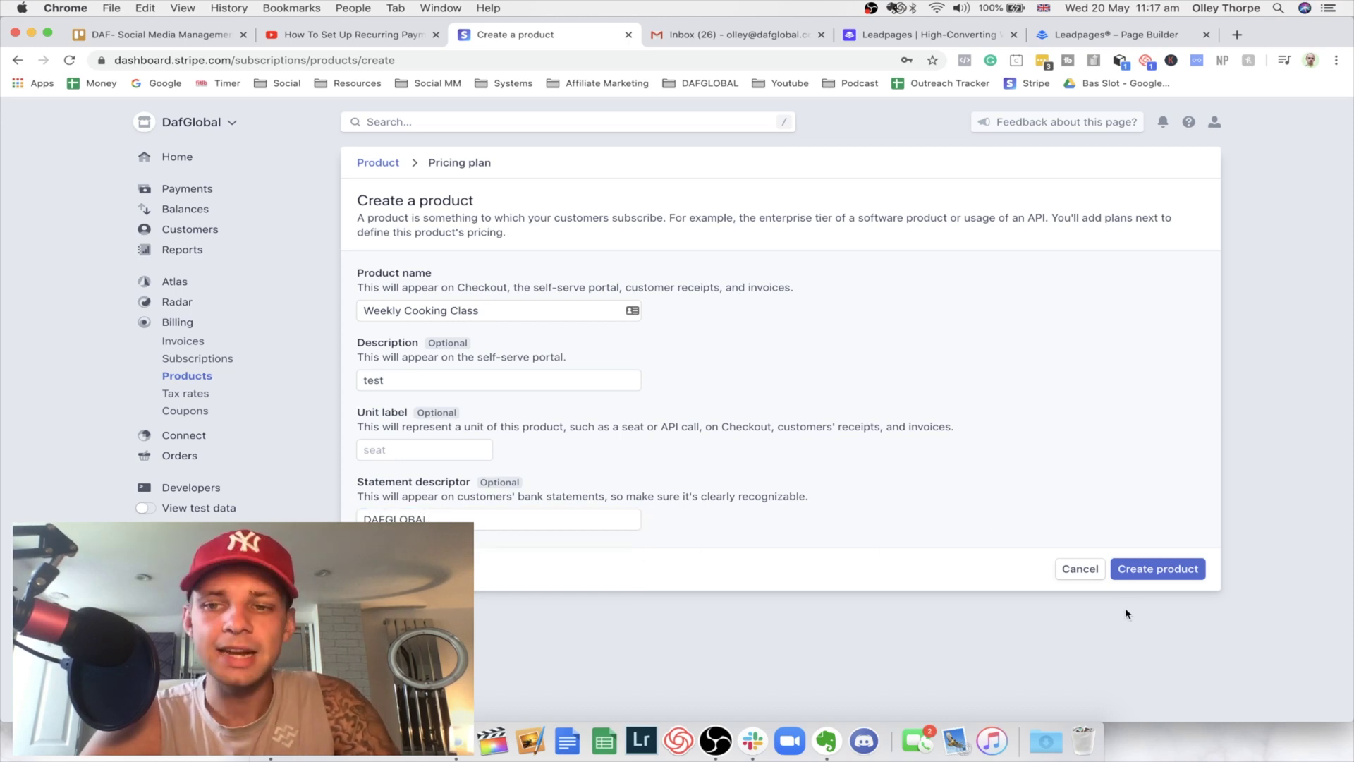
click(1146, 573)
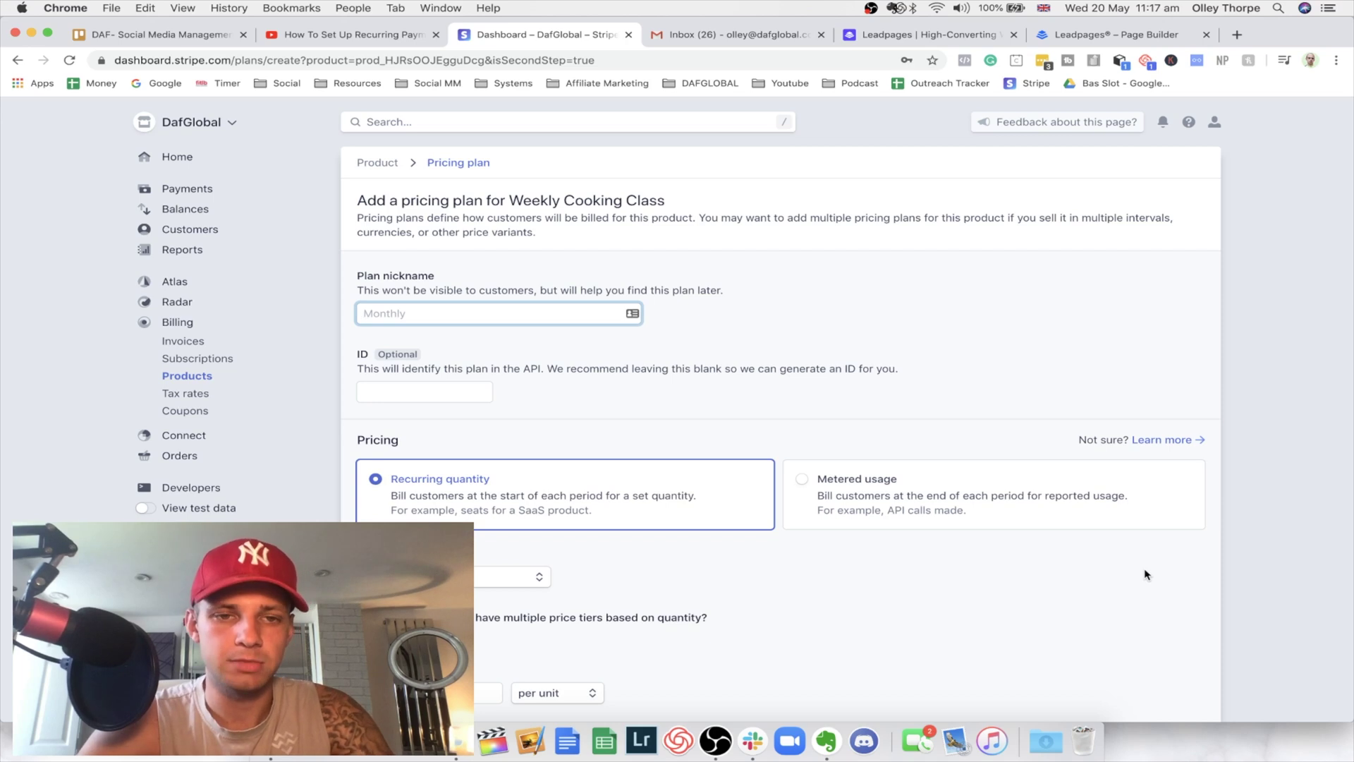
Step: Give the pricing plan the nickname 'Cooking Class'
text(Cookin)
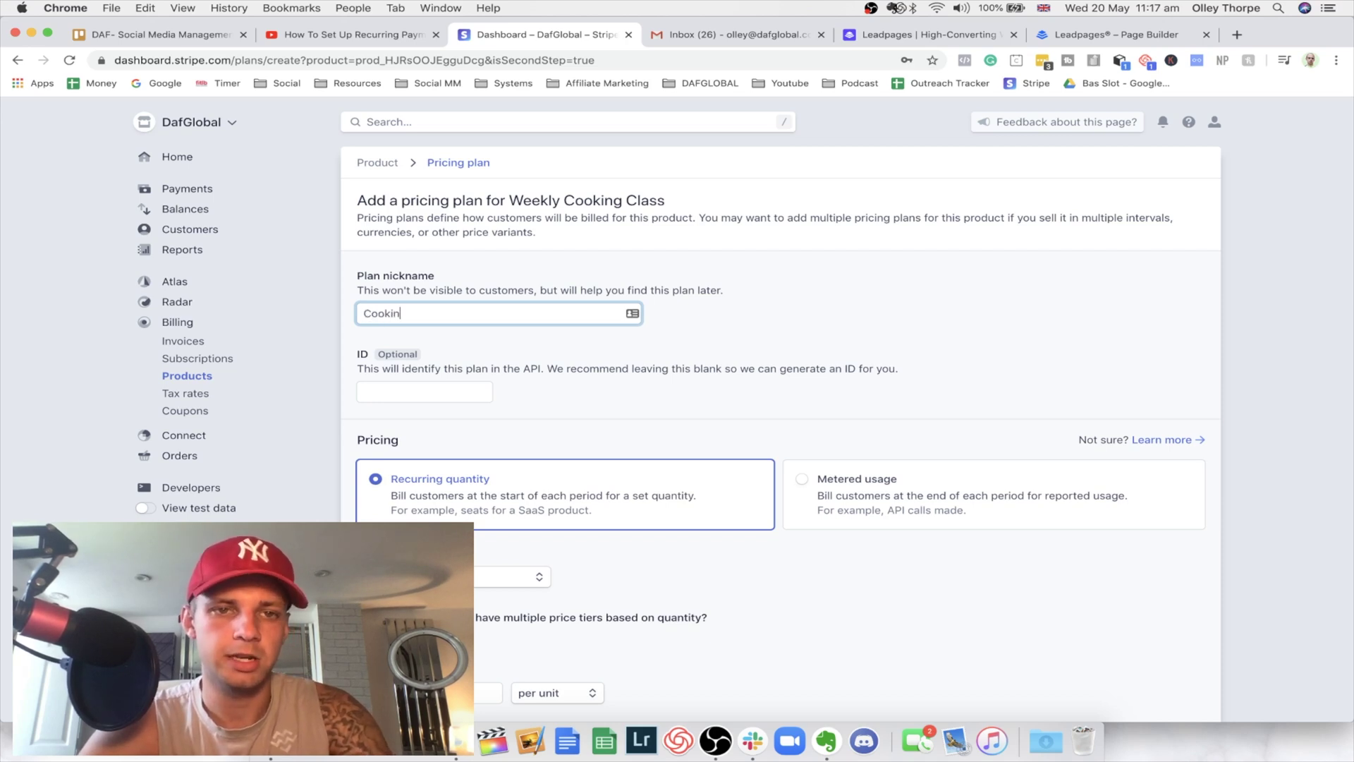
text(g Class)
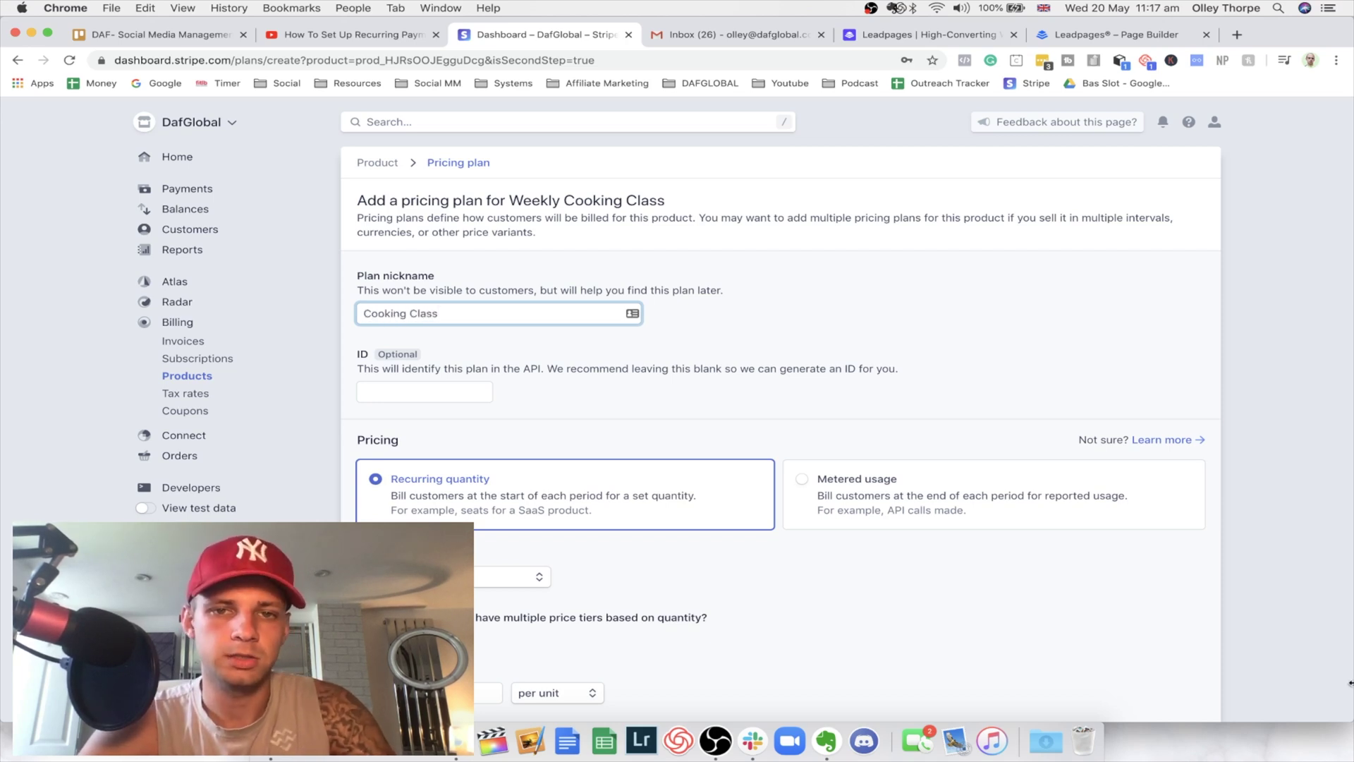
click(837, 388)
scroll(836, 384, down, 4)
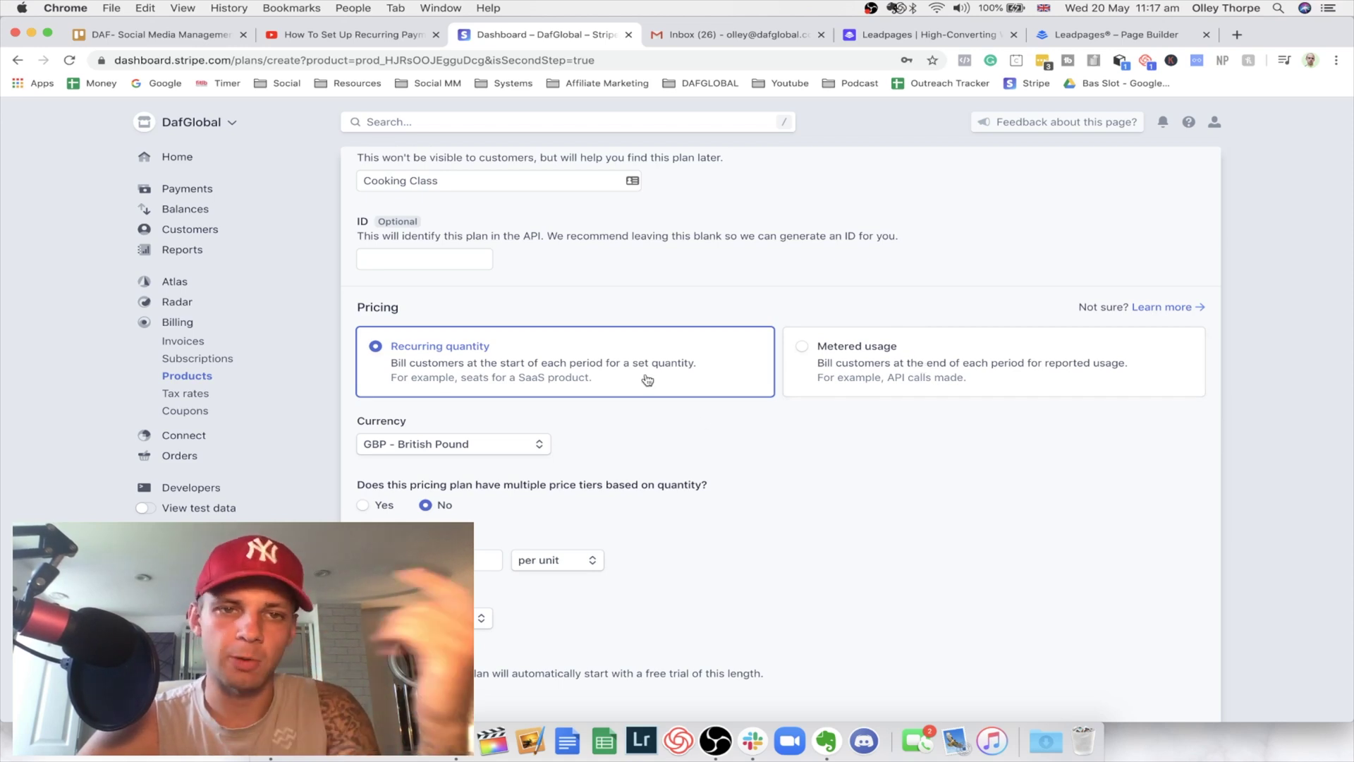
scroll(505, 409, down, 1)
scroll(505, 409, down, 2)
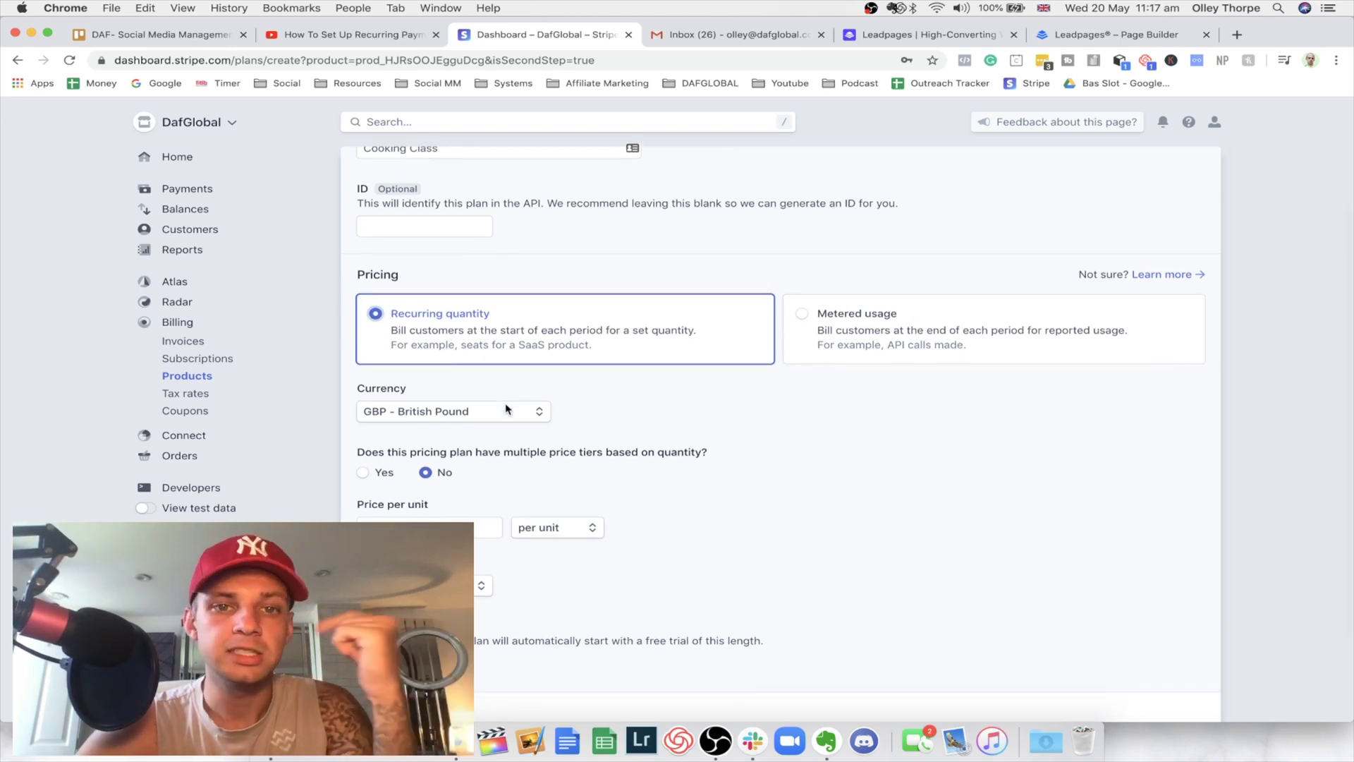
scroll(505, 409, up, 1)
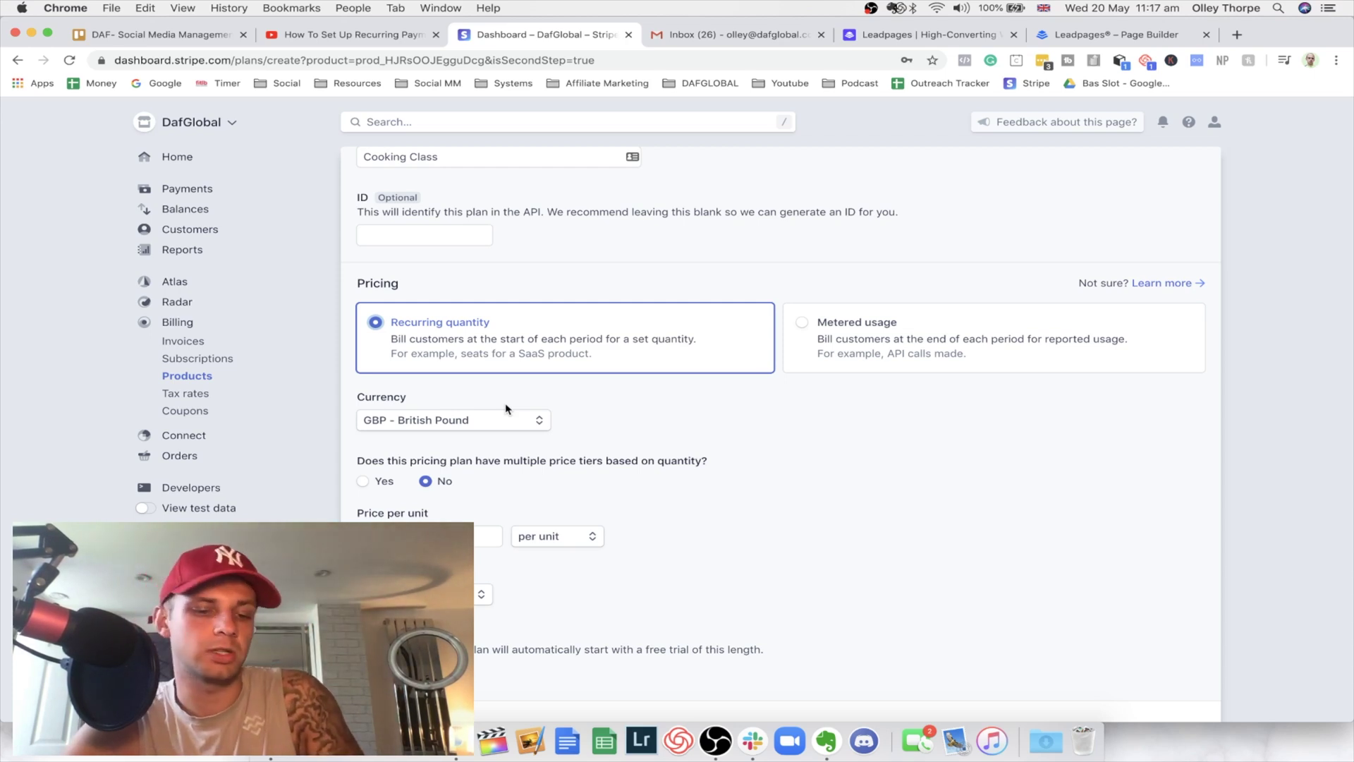
scroll(493, 432, down, 2)
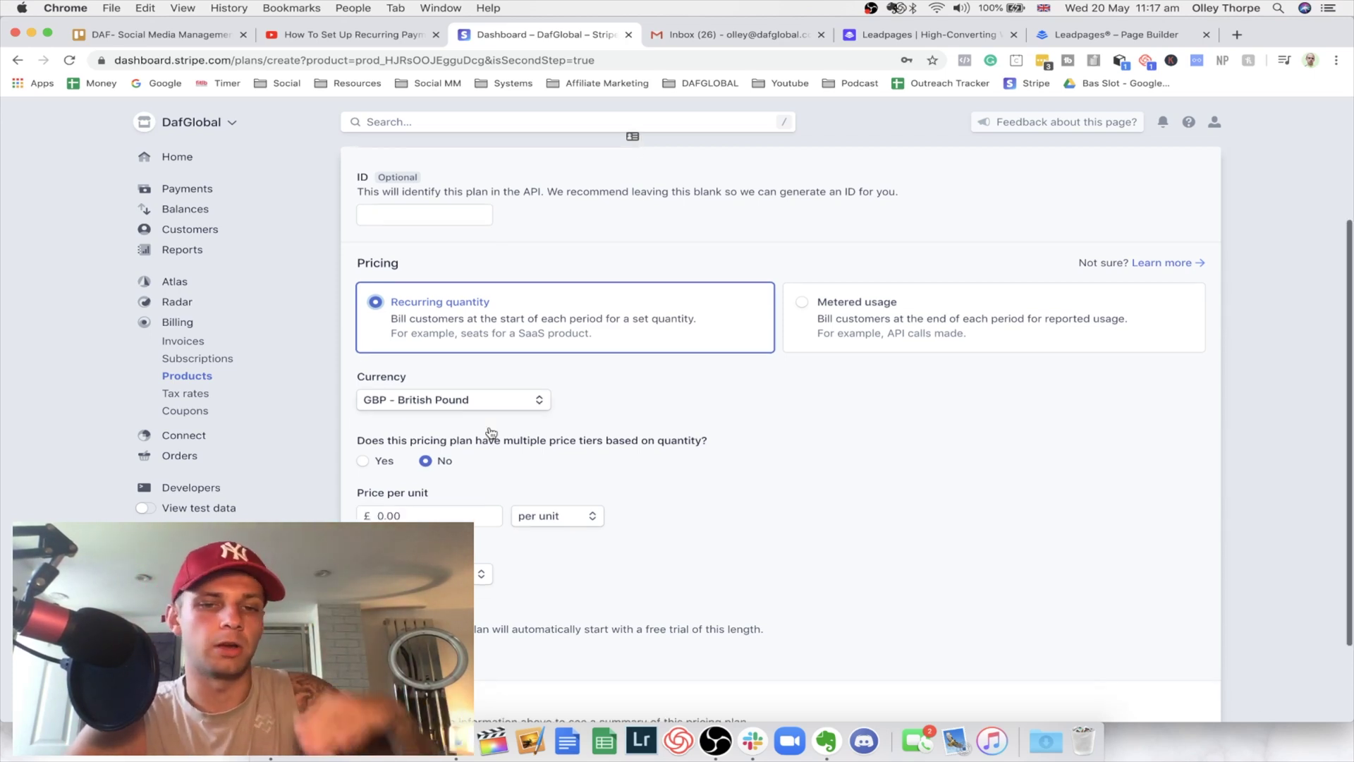
scroll(459, 478, down, 2)
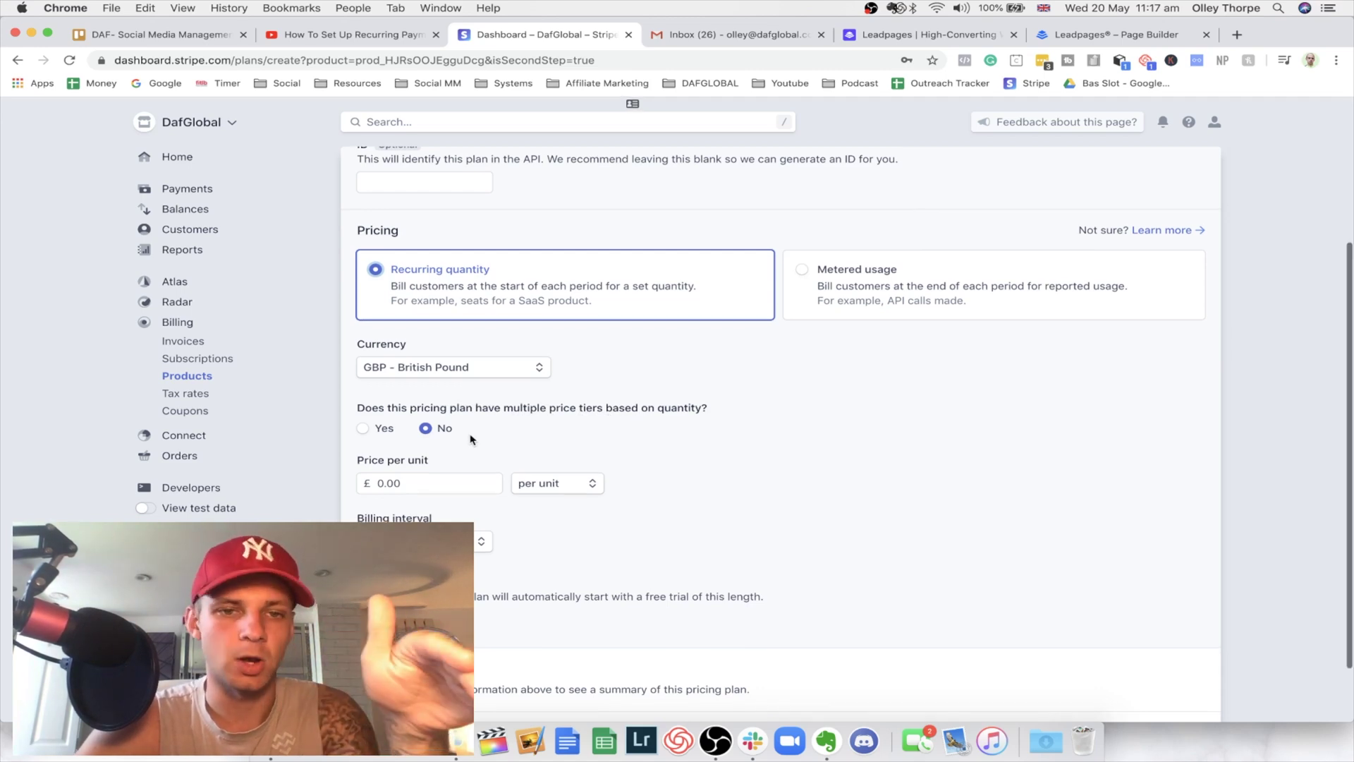
scroll(471, 444, down, 1)
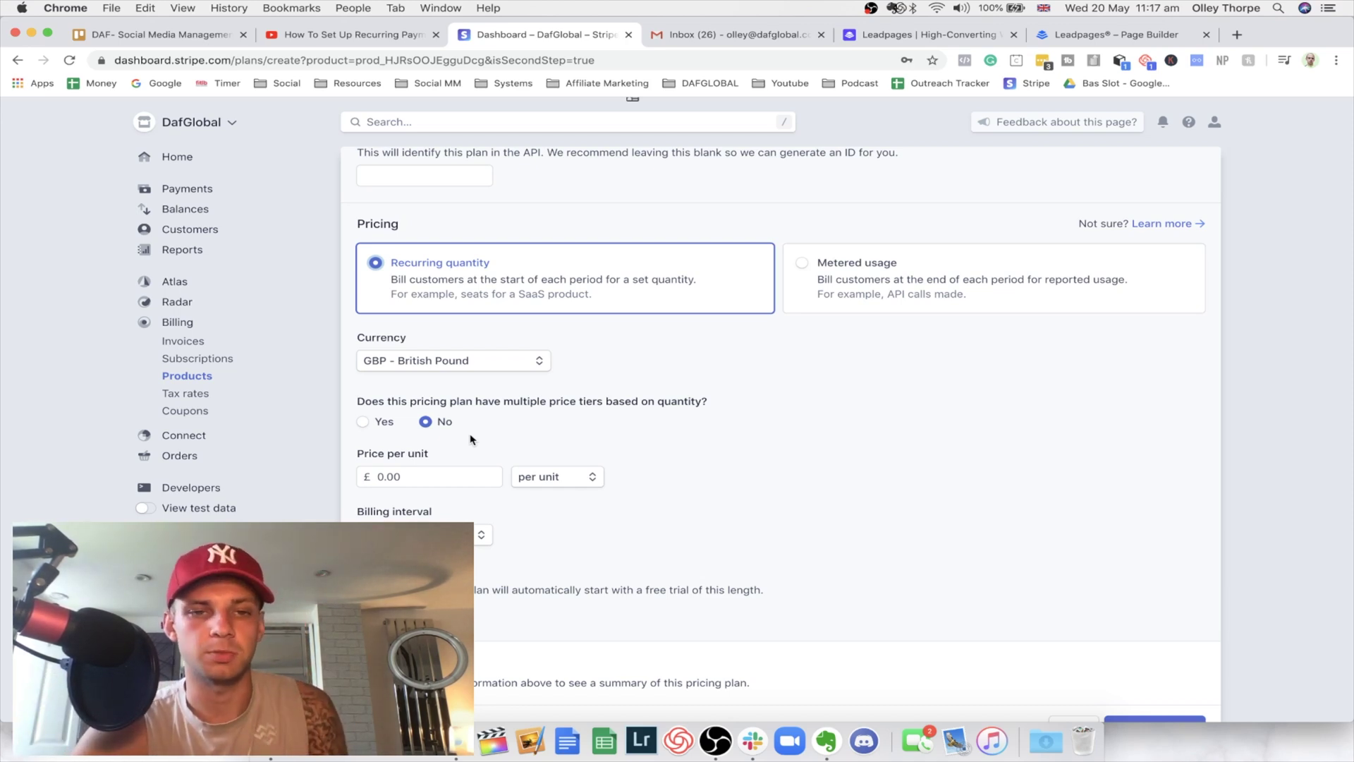
Step: Keep no tiers and set the price per unit to £7.99, billed monthly
click(362, 421)
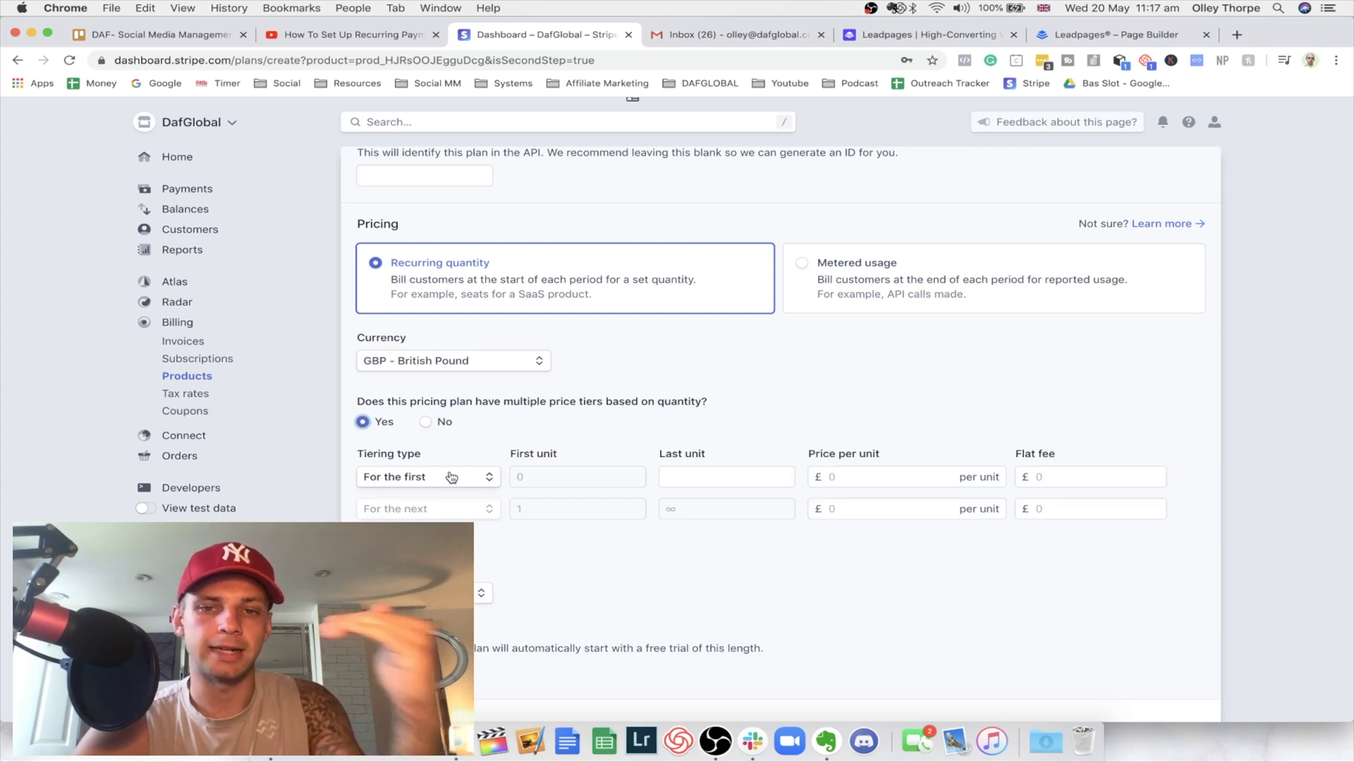
click(425, 422)
click(465, 477)
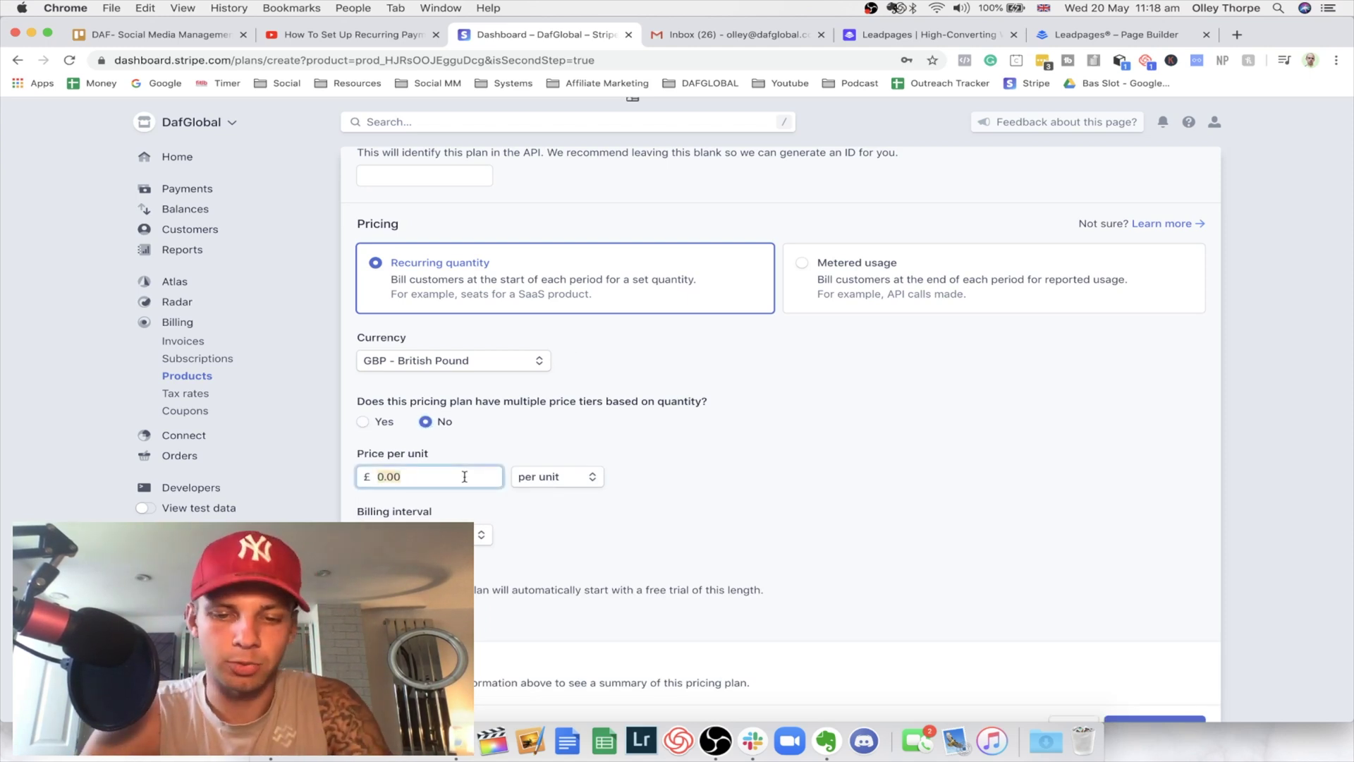
text(7)
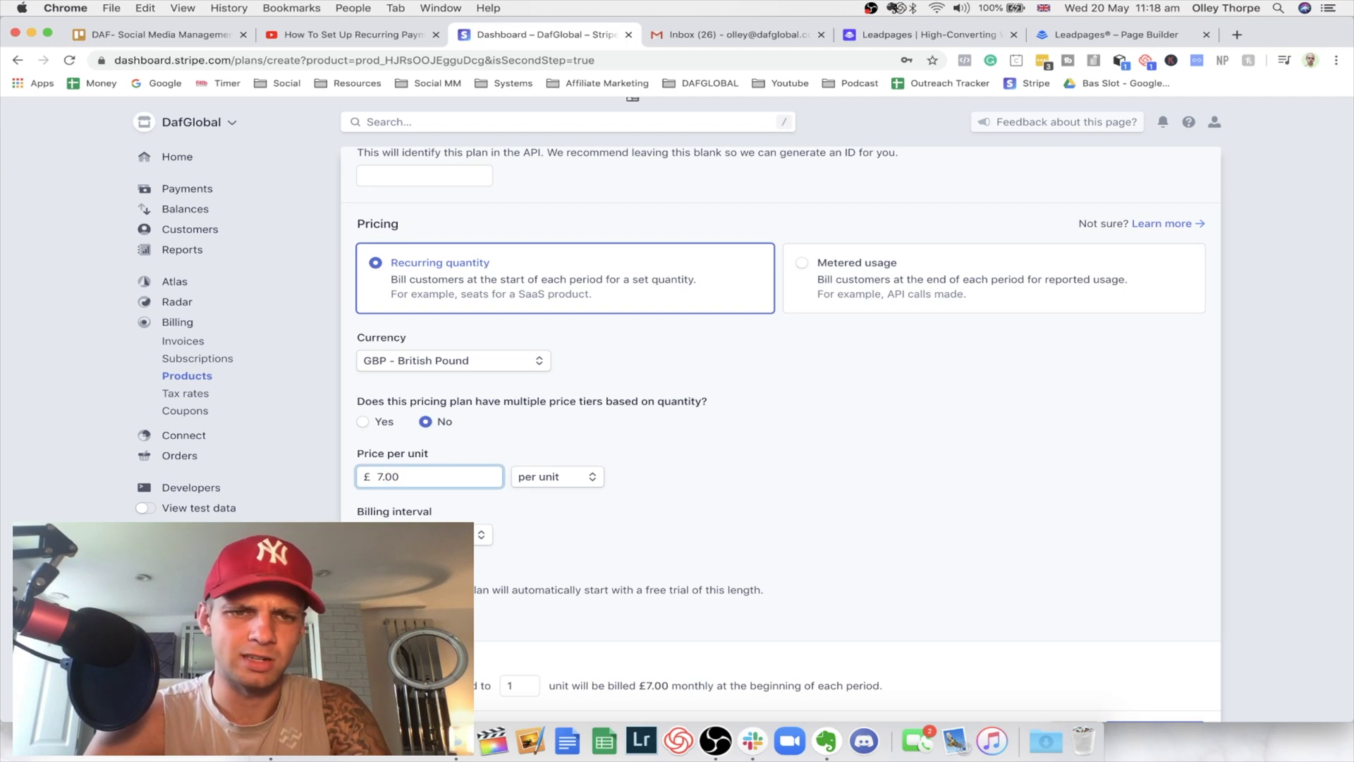
key(BackSpace)
text(99)
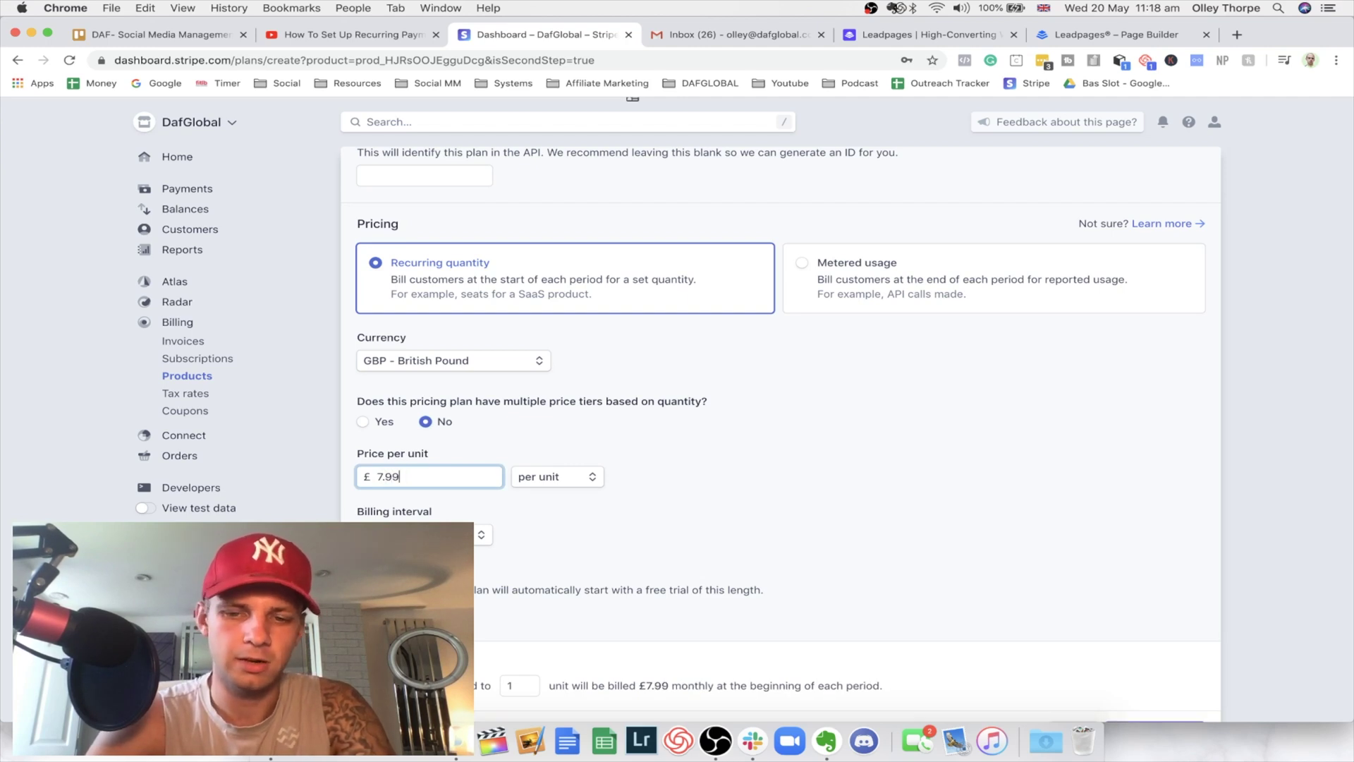
click(737, 506)
scroll(669, 485, down, 2)
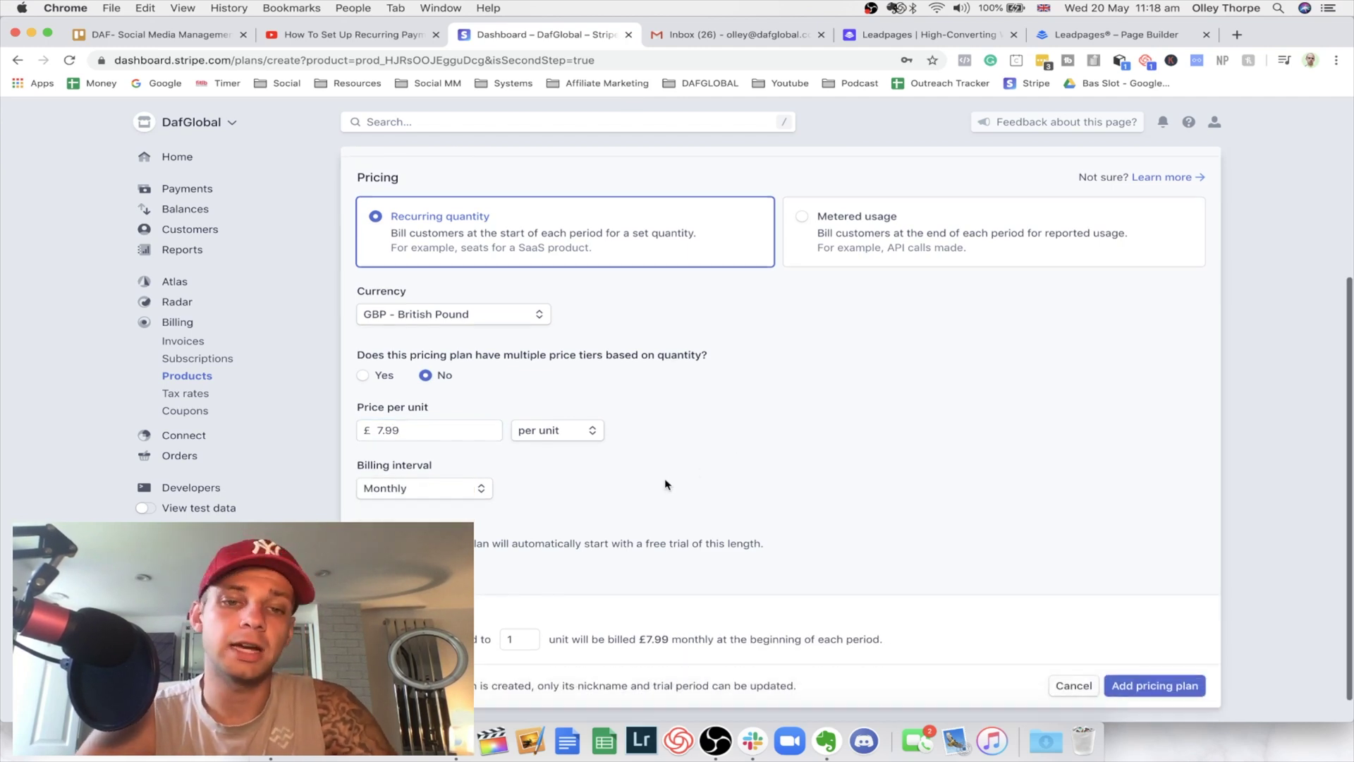
click(435, 494)
click(621, 535)
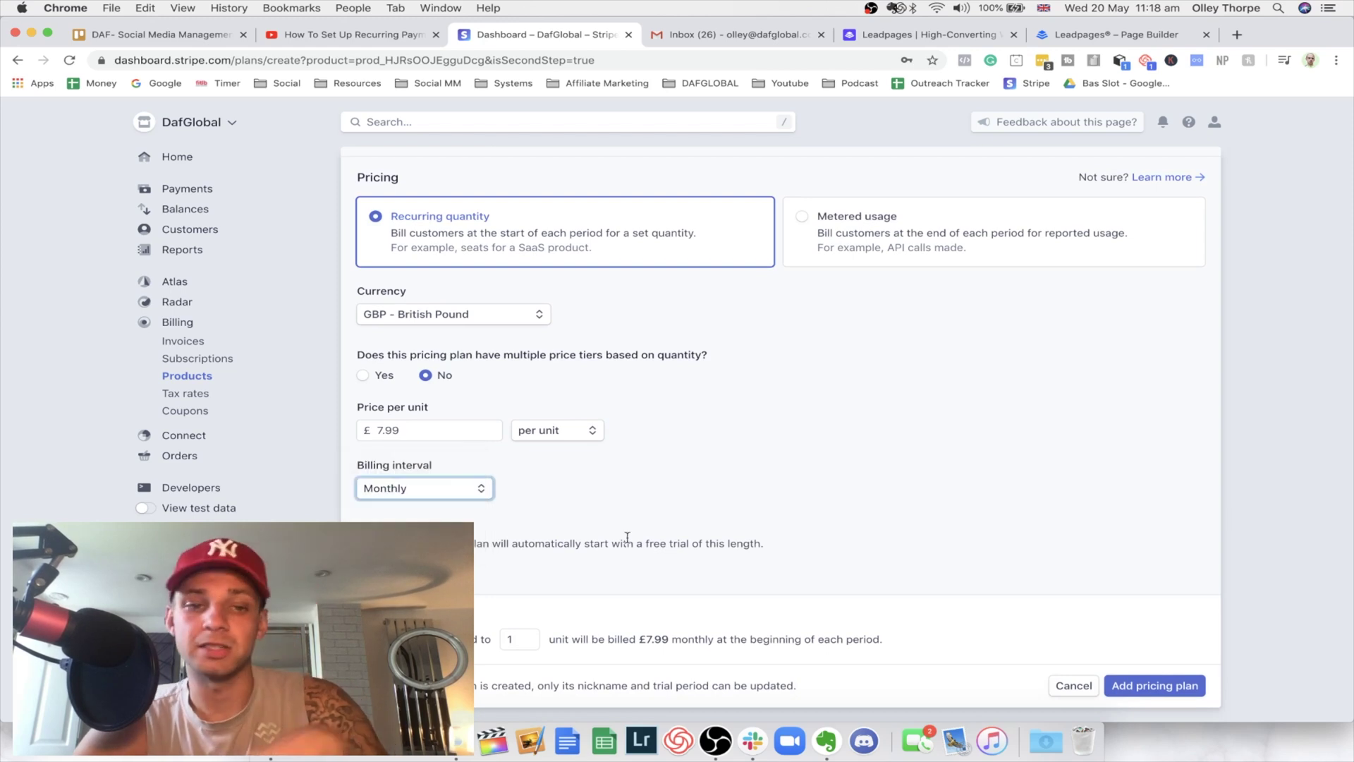
click(445, 493)
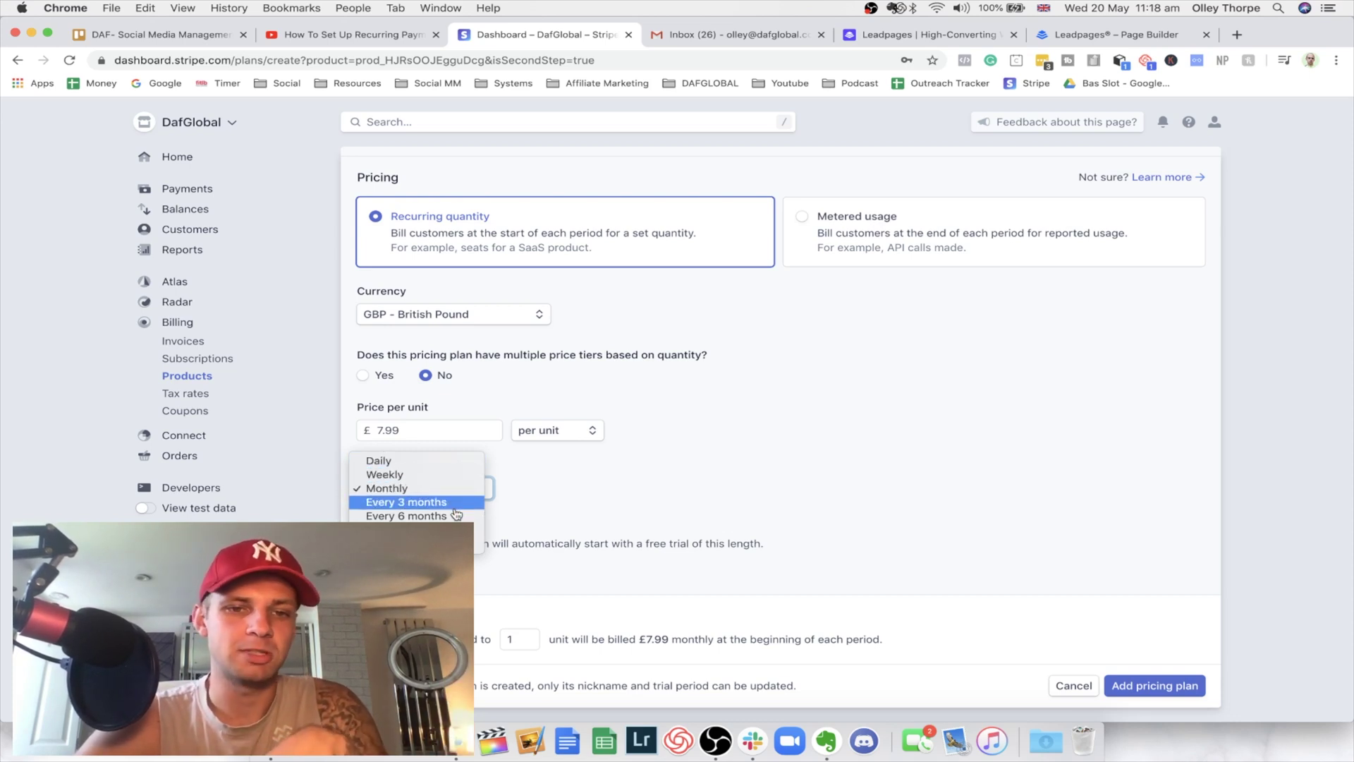
click(536, 522)
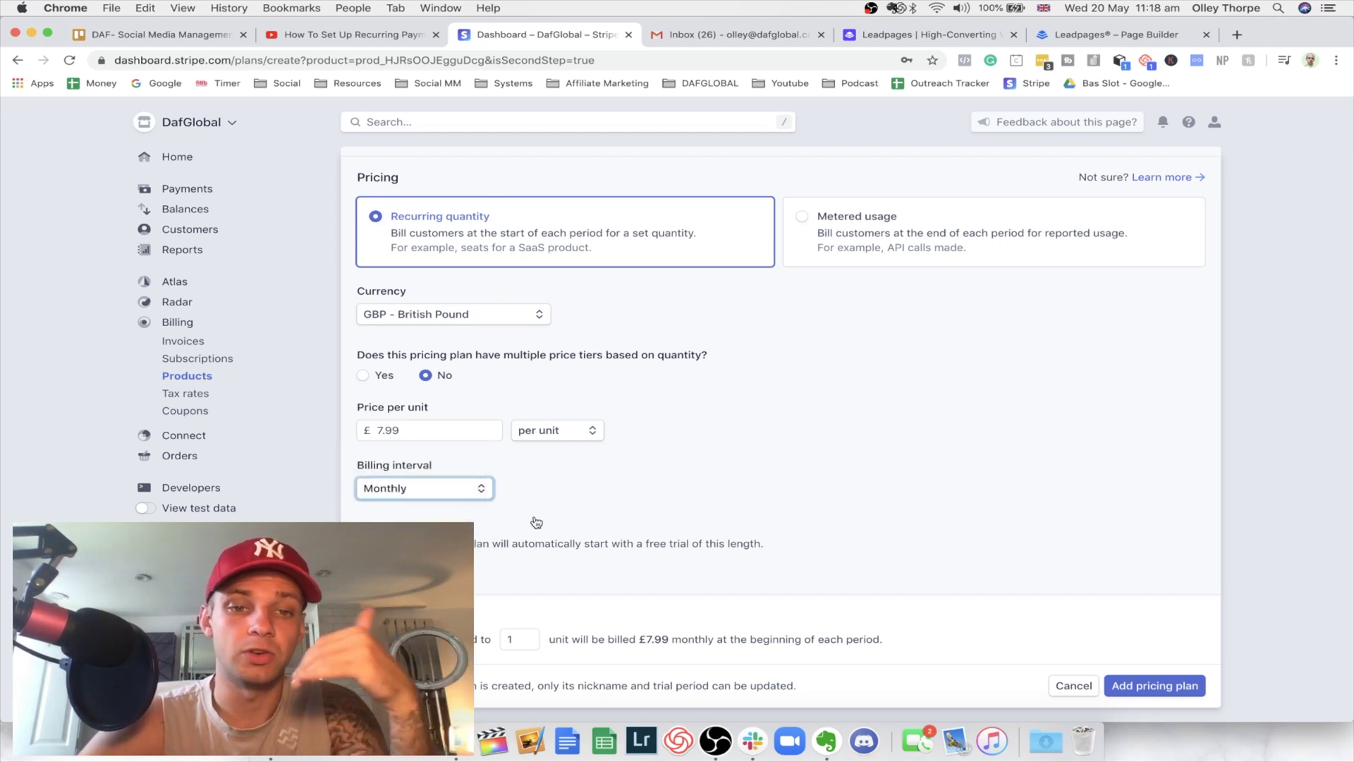
scroll(536, 522, down, 1)
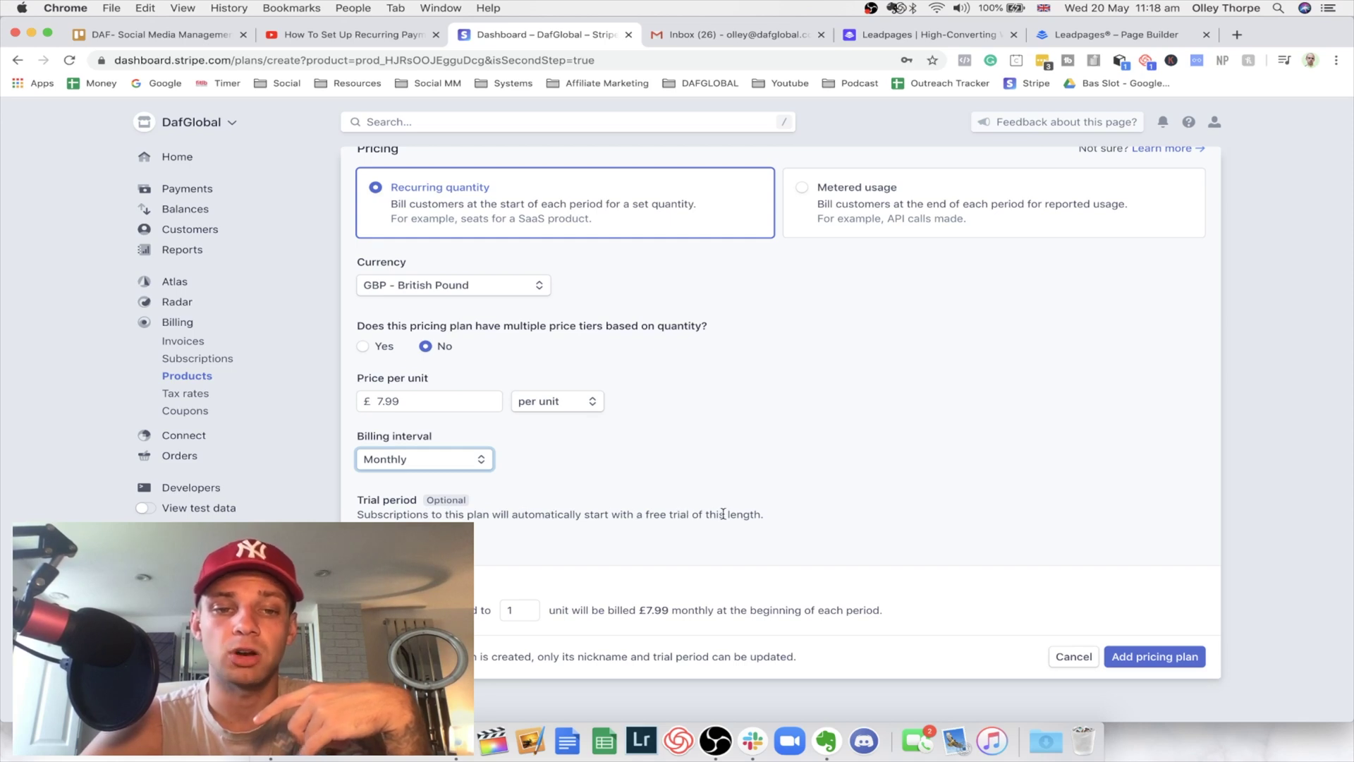
key(Tab)
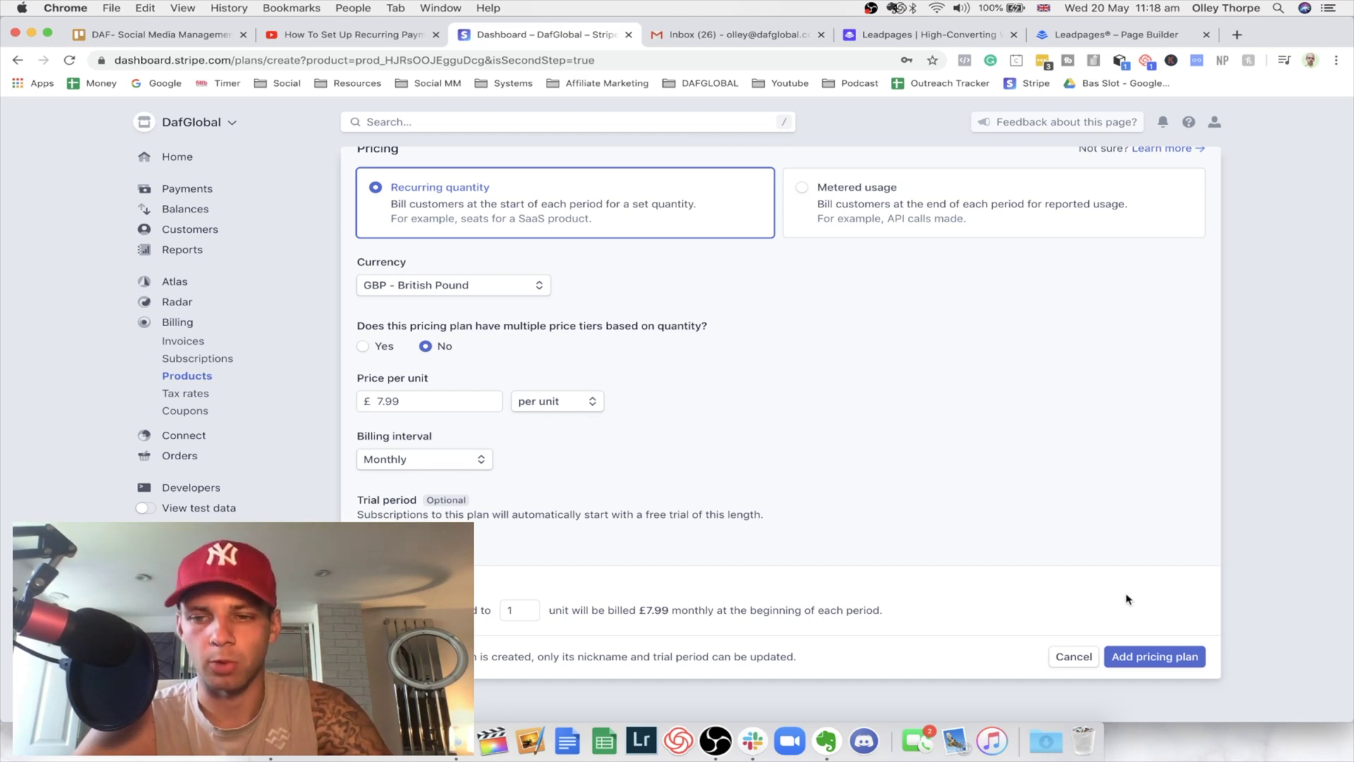
click(1124, 658)
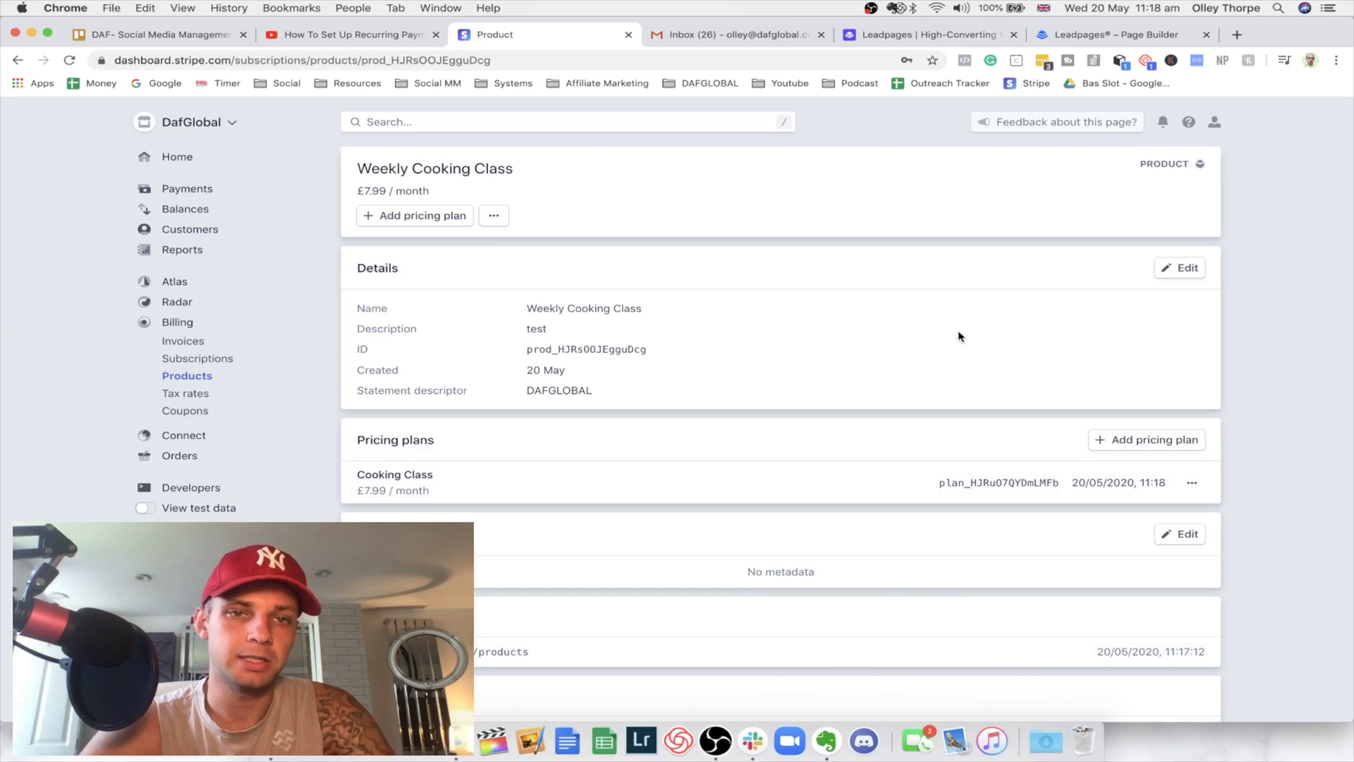
Step: Review the saved product, highlighting 'Weekly Cooking Class' and its £7.99 / month price
scroll(957, 338, down, 2)
scroll(755, 553, up, 2)
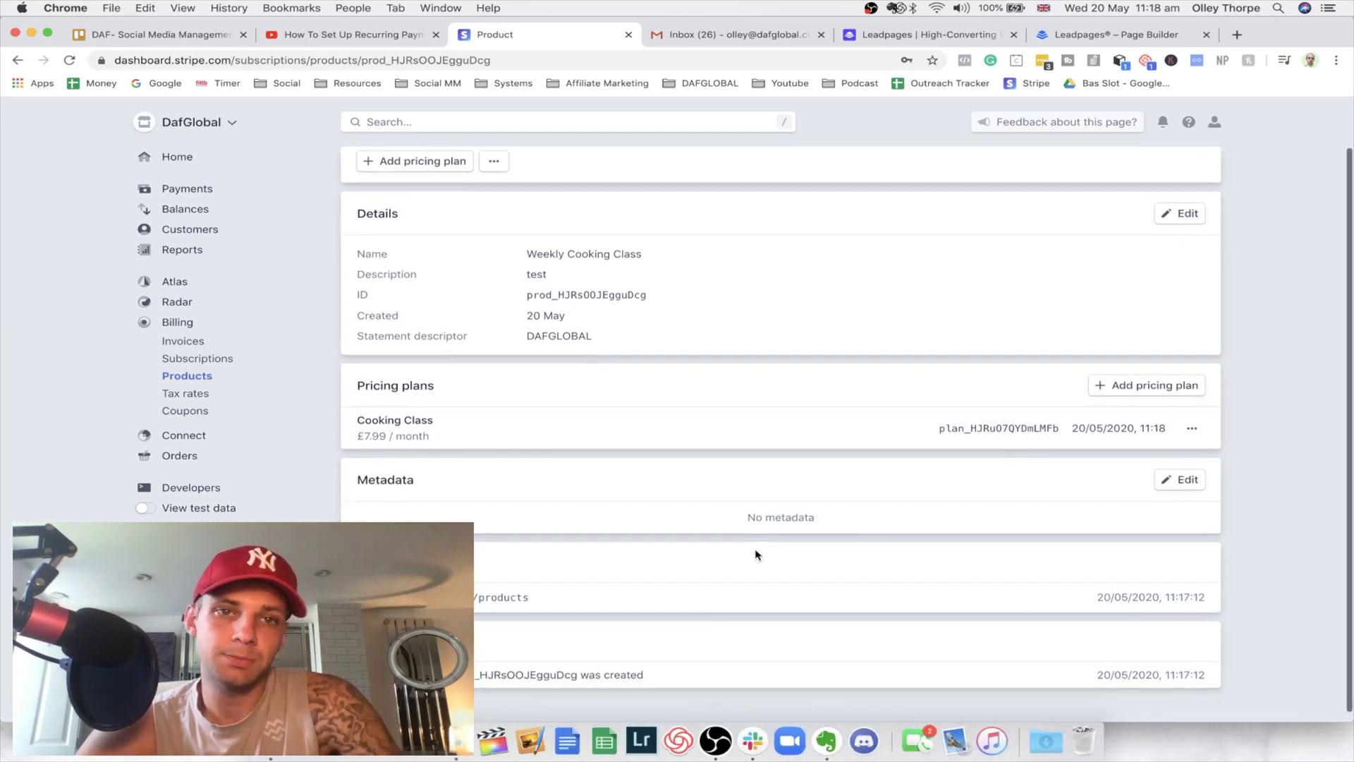
drag(502, 172, 357, 172)
click(359, 182)
drag(430, 192, 358, 191)
click(534, 179)
click(899, 33)
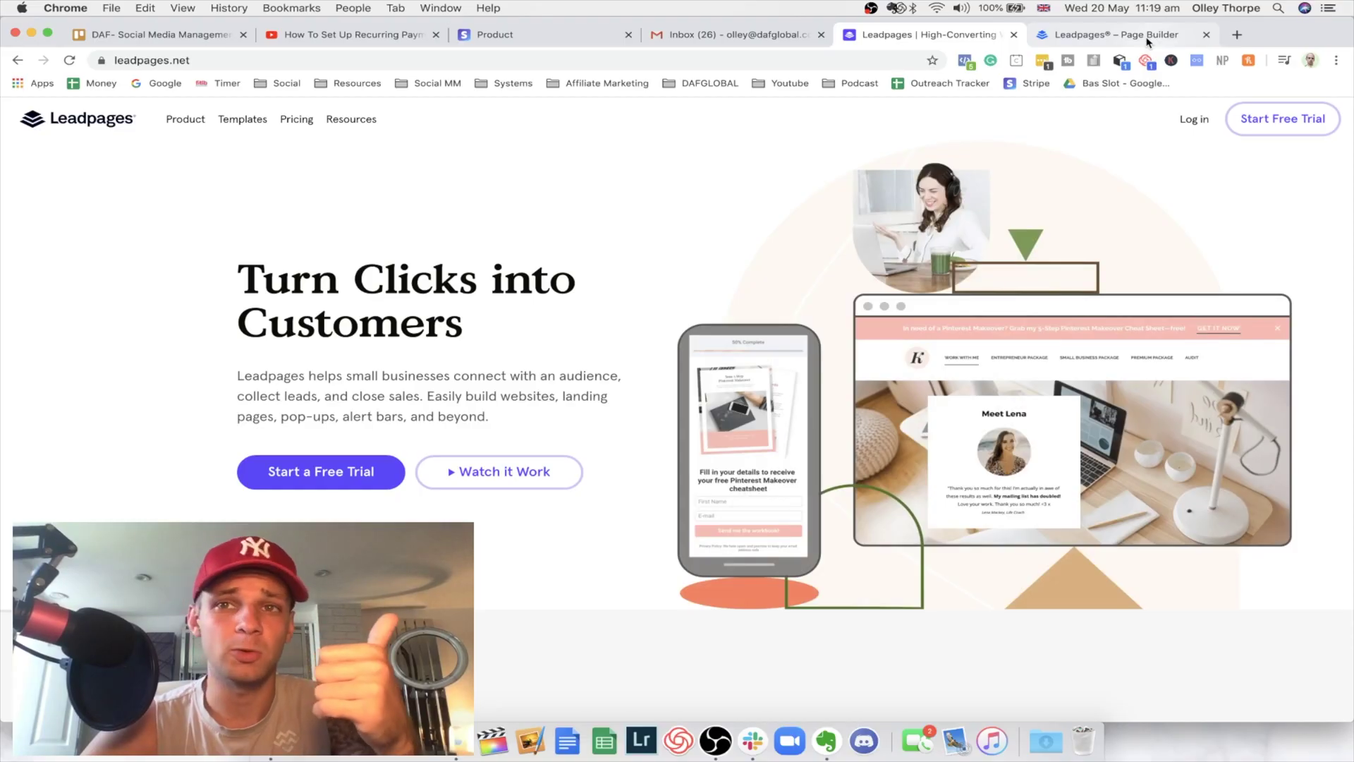
Step: Leave the Video Test editor and return to the Sales-filtered Landing Page Templates gallery
click(1137, 41)
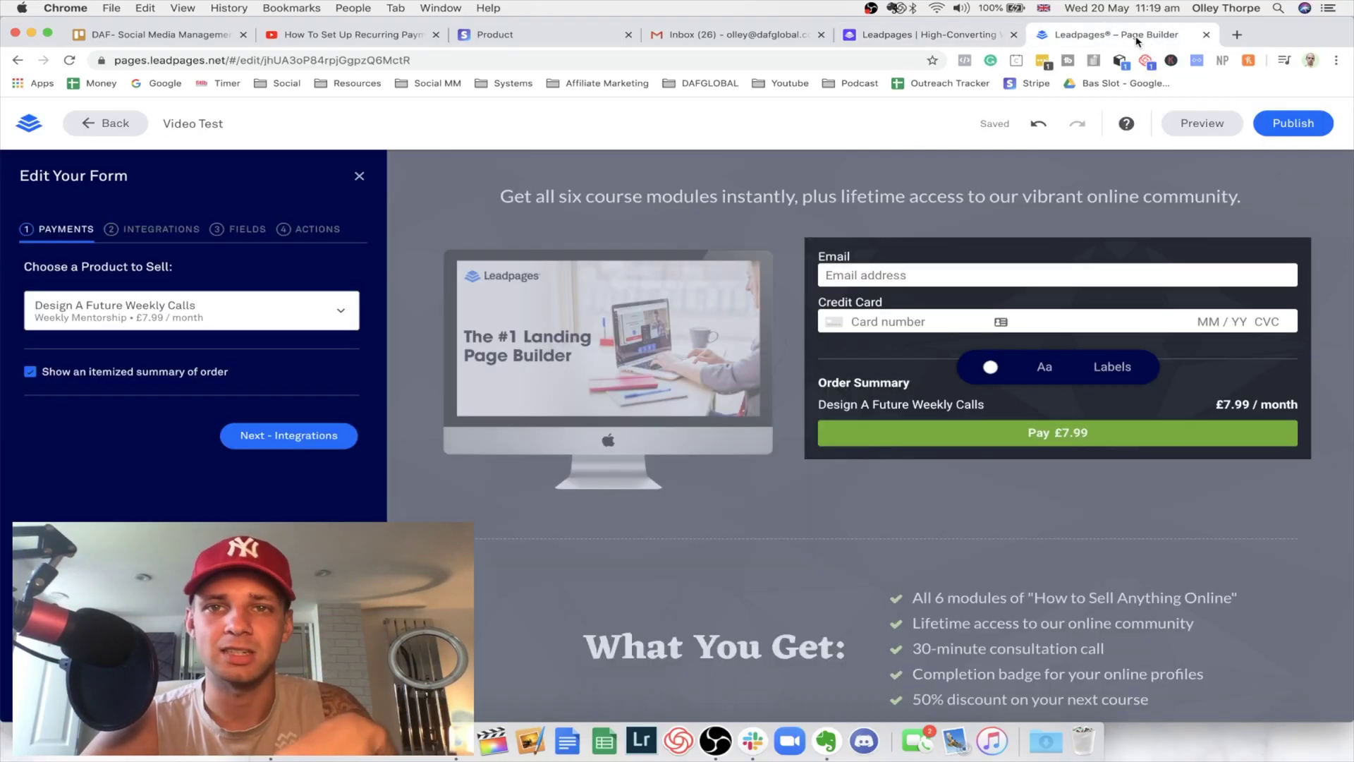
click(360, 178)
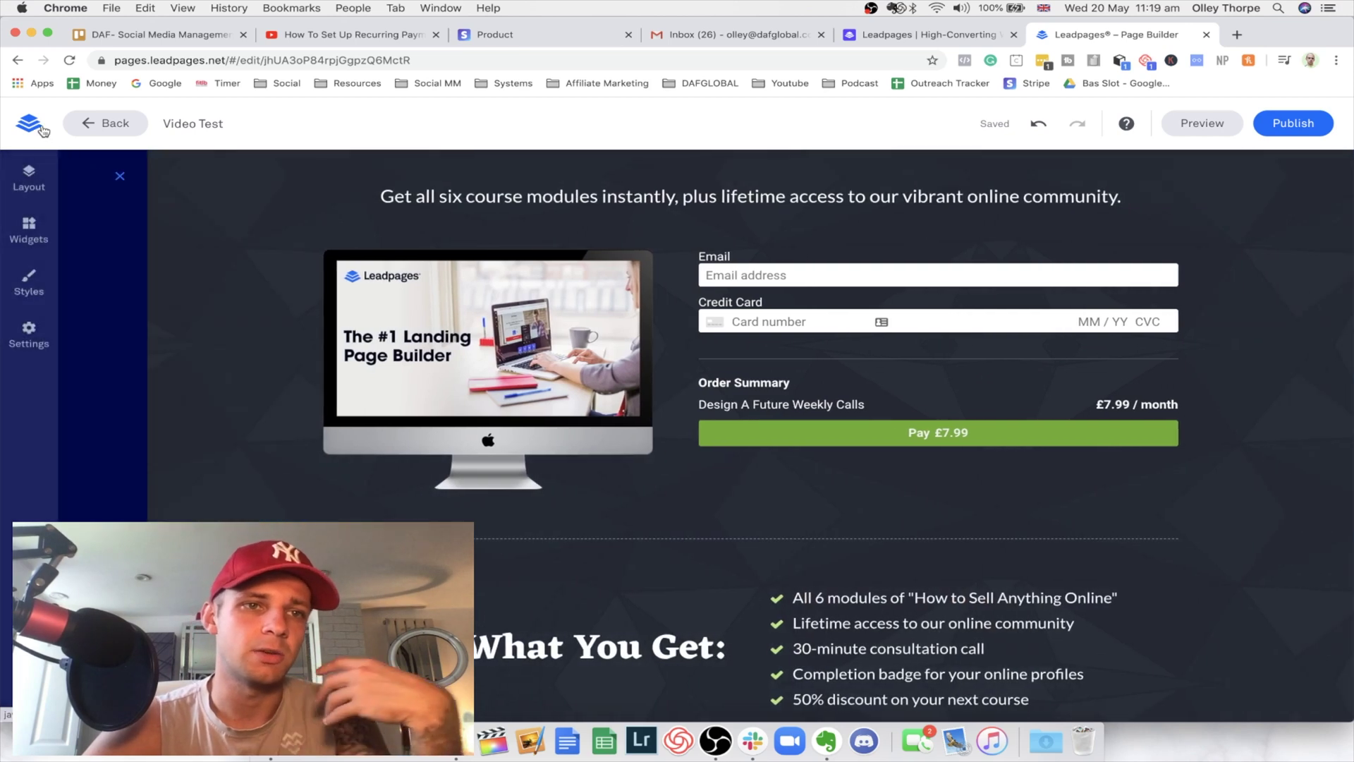
click(105, 124)
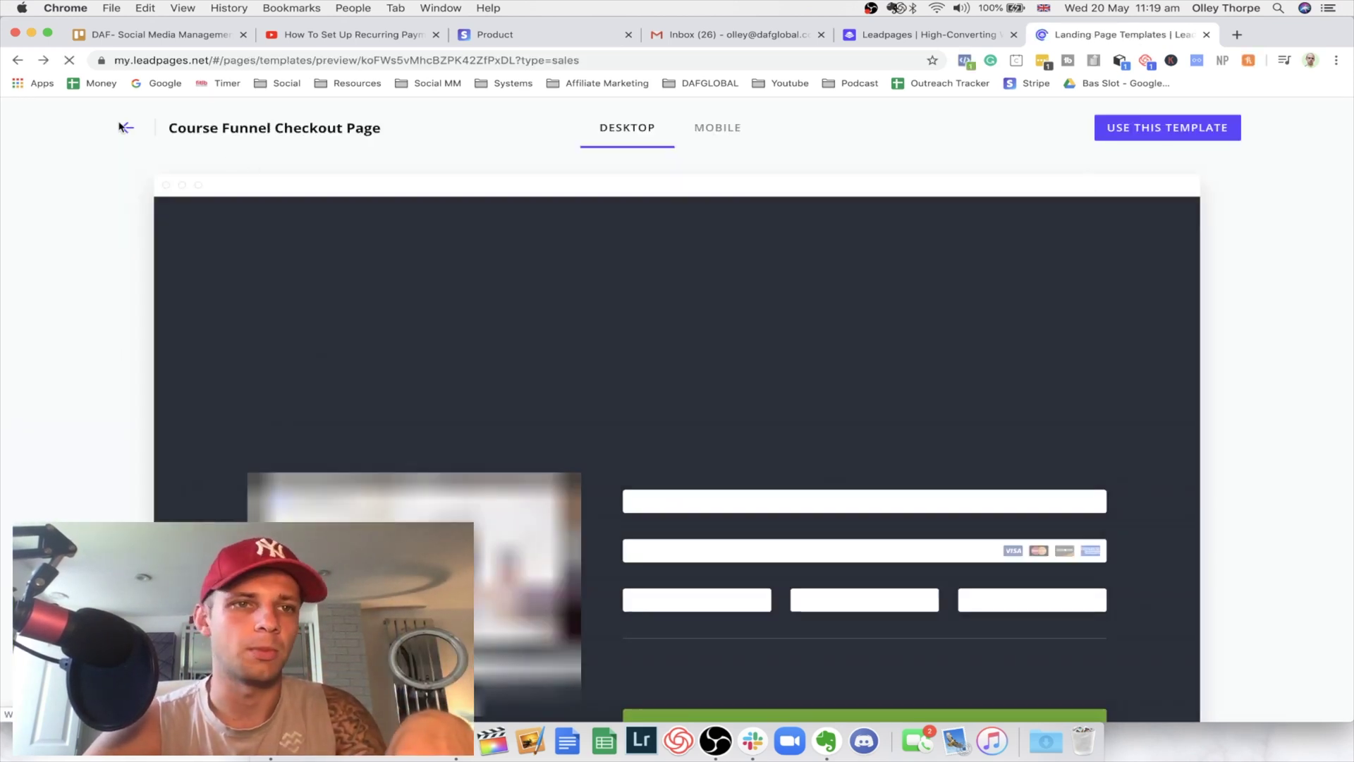
click(128, 129)
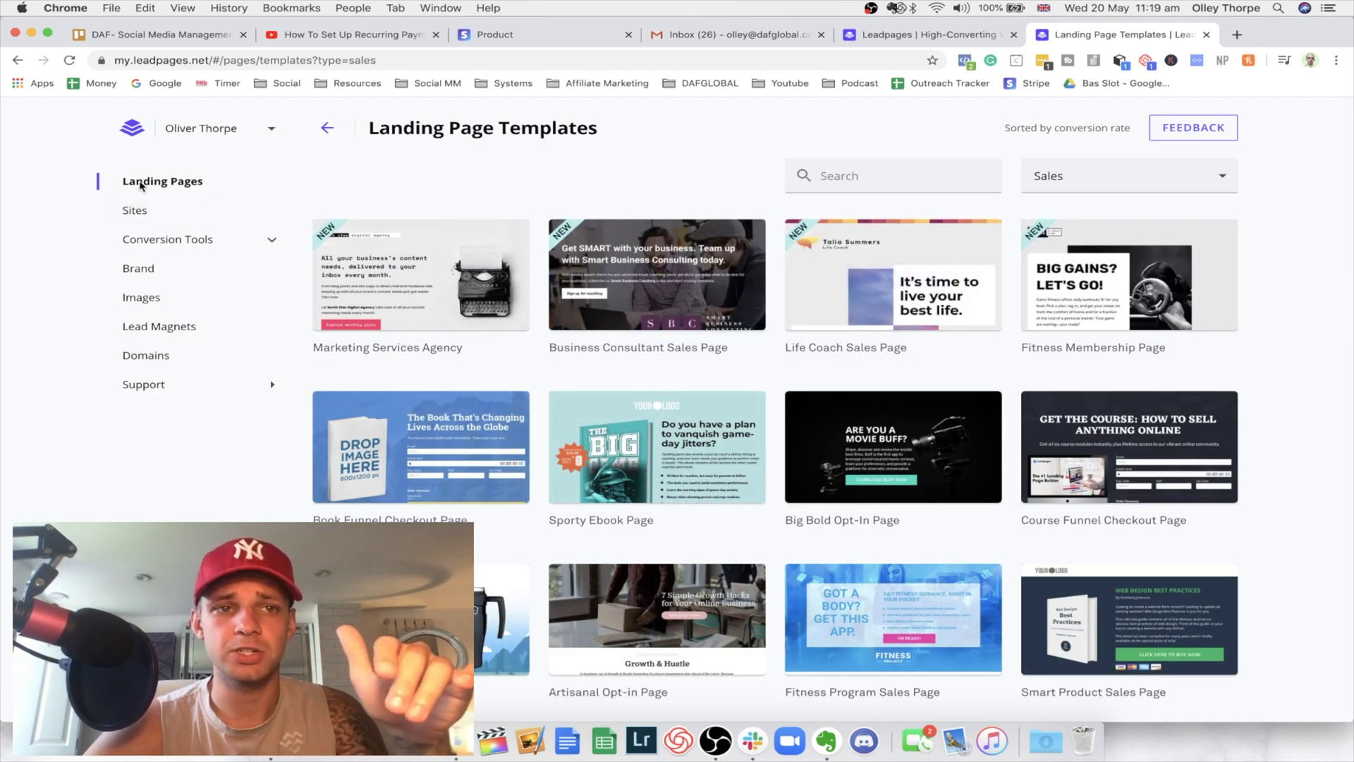
Step: Permanently delete the Video Test draft page, confirming 'I understand'
click(328, 136)
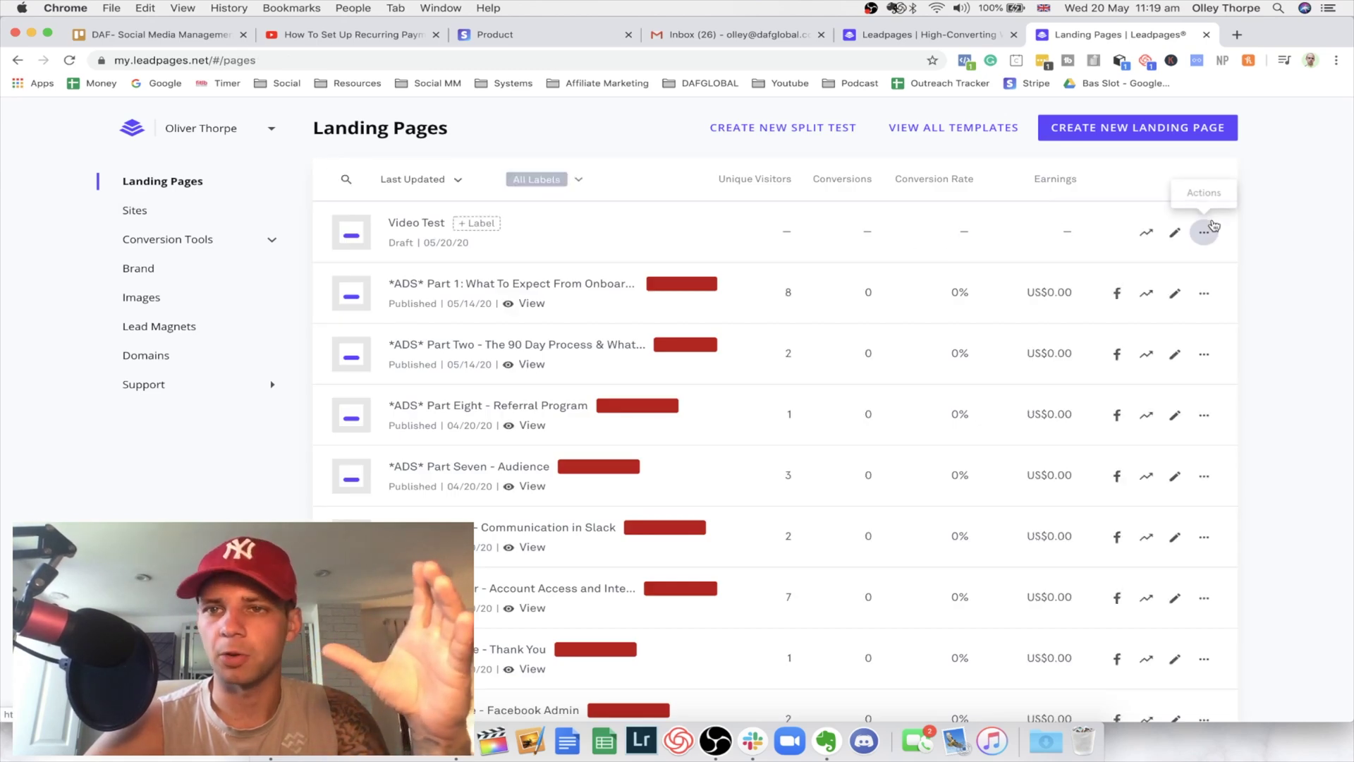
click(1204, 231)
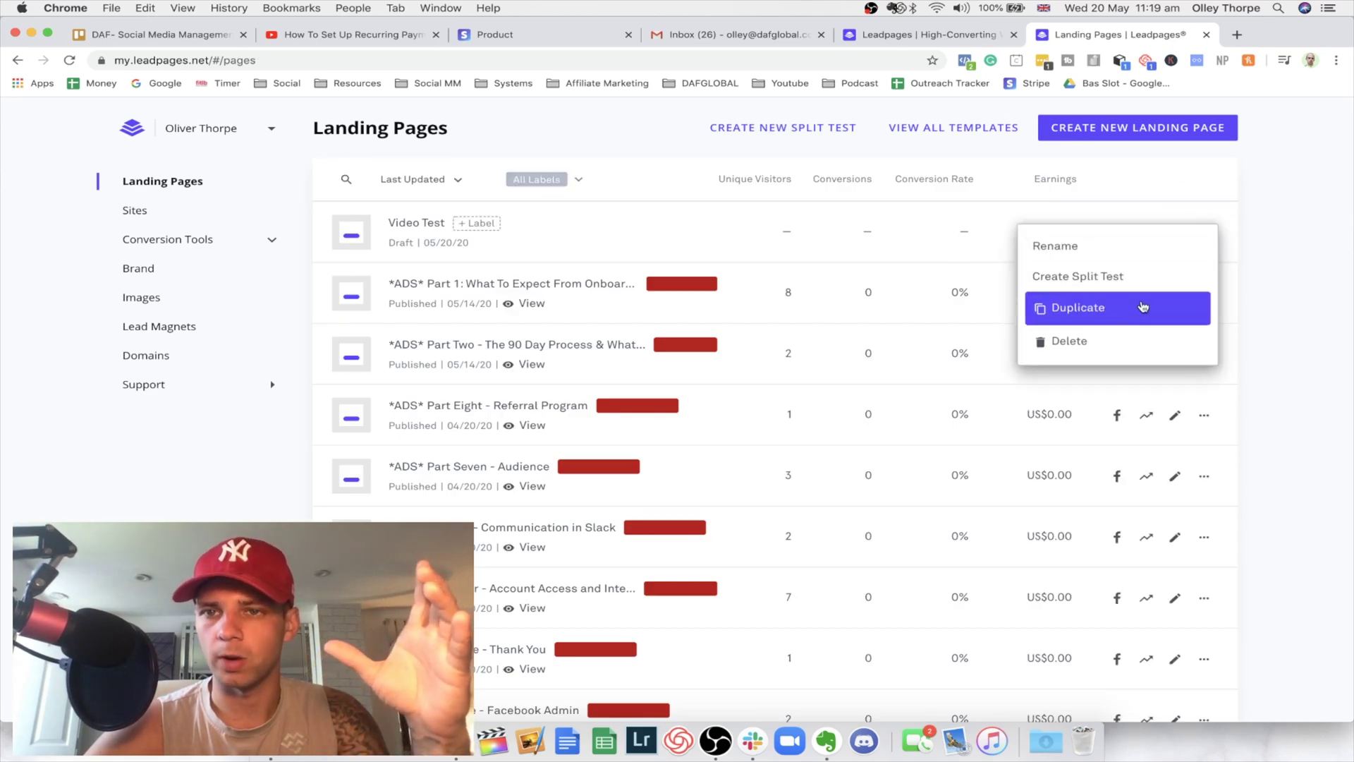
click(1117, 341)
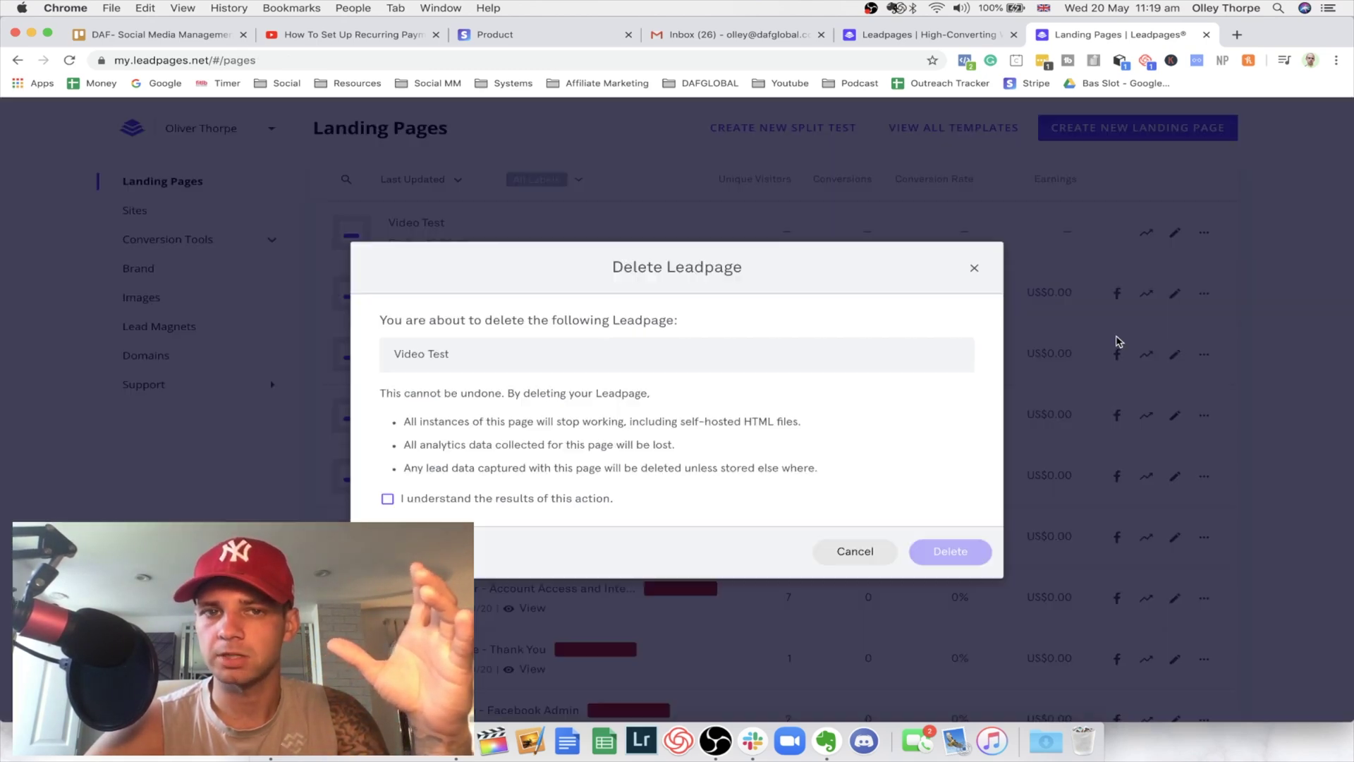
click(417, 498)
click(948, 552)
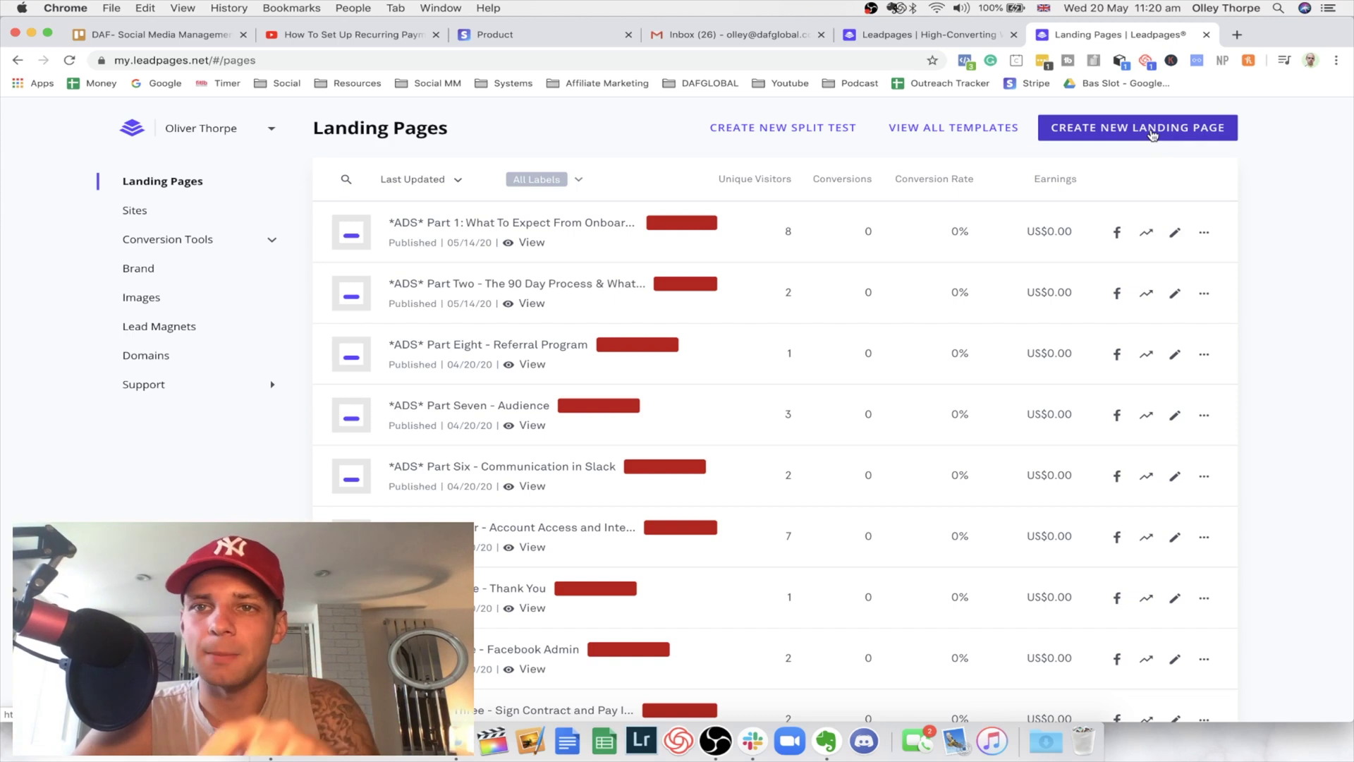
click(1202, 131)
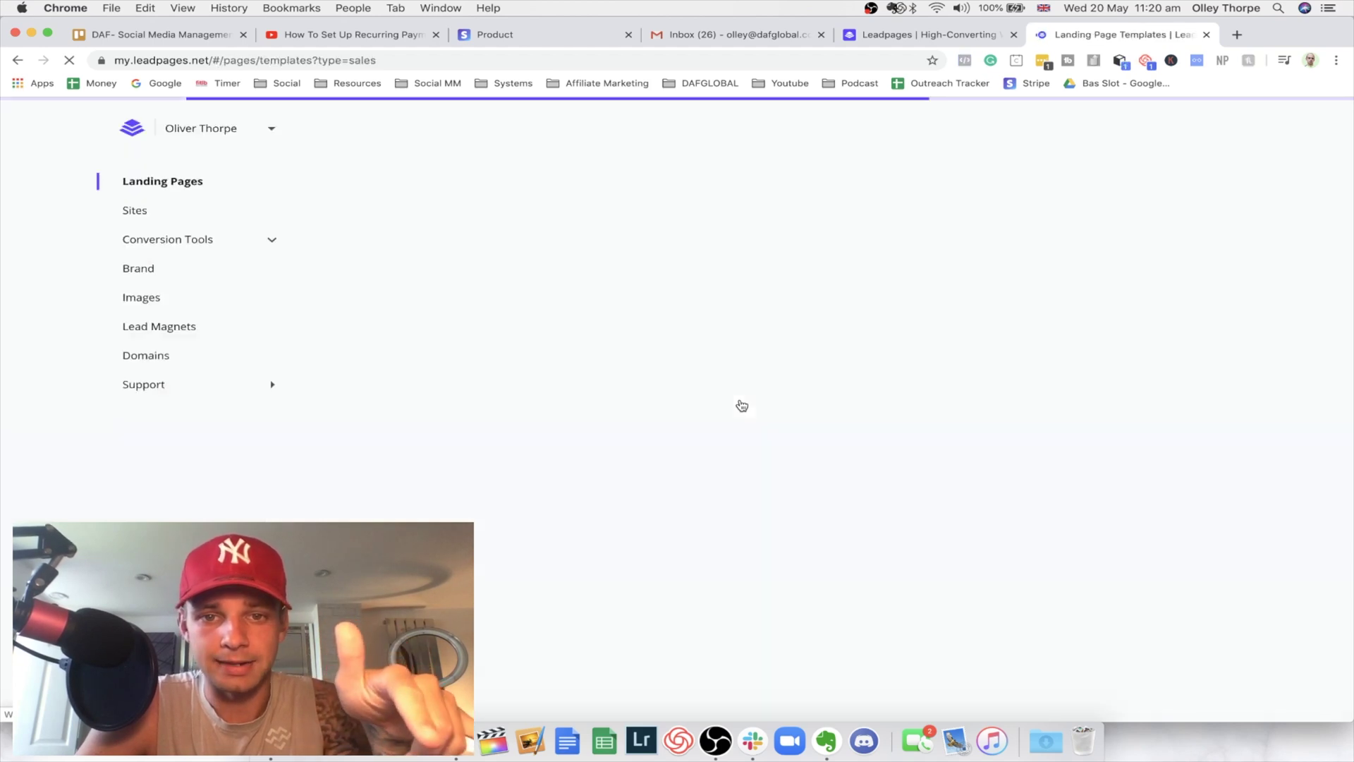
Step: Create a page named 'Stripe Video Test' from the Course Funnel Checkout Page template
scroll(1116, 332, down, 1)
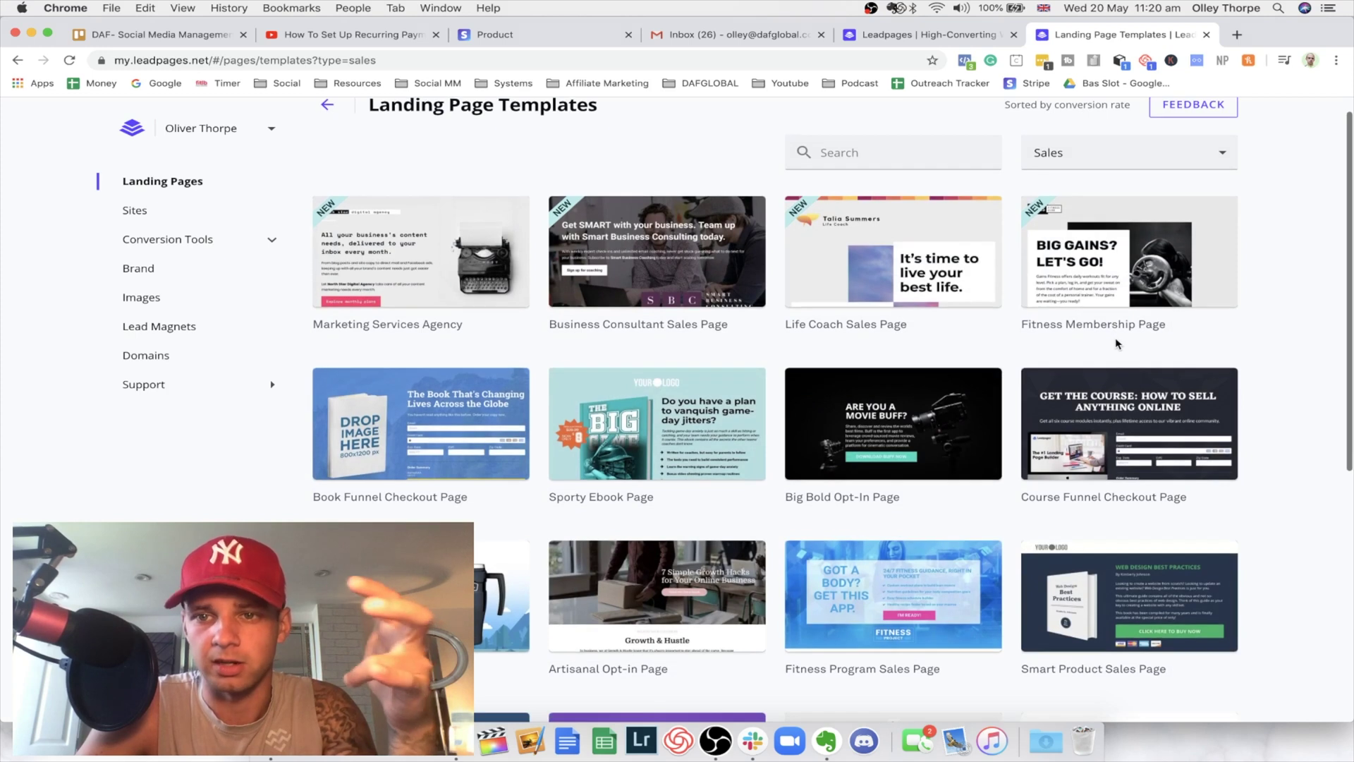
scroll(977, 511, down, 5)
scroll(977, 510, down, 1)
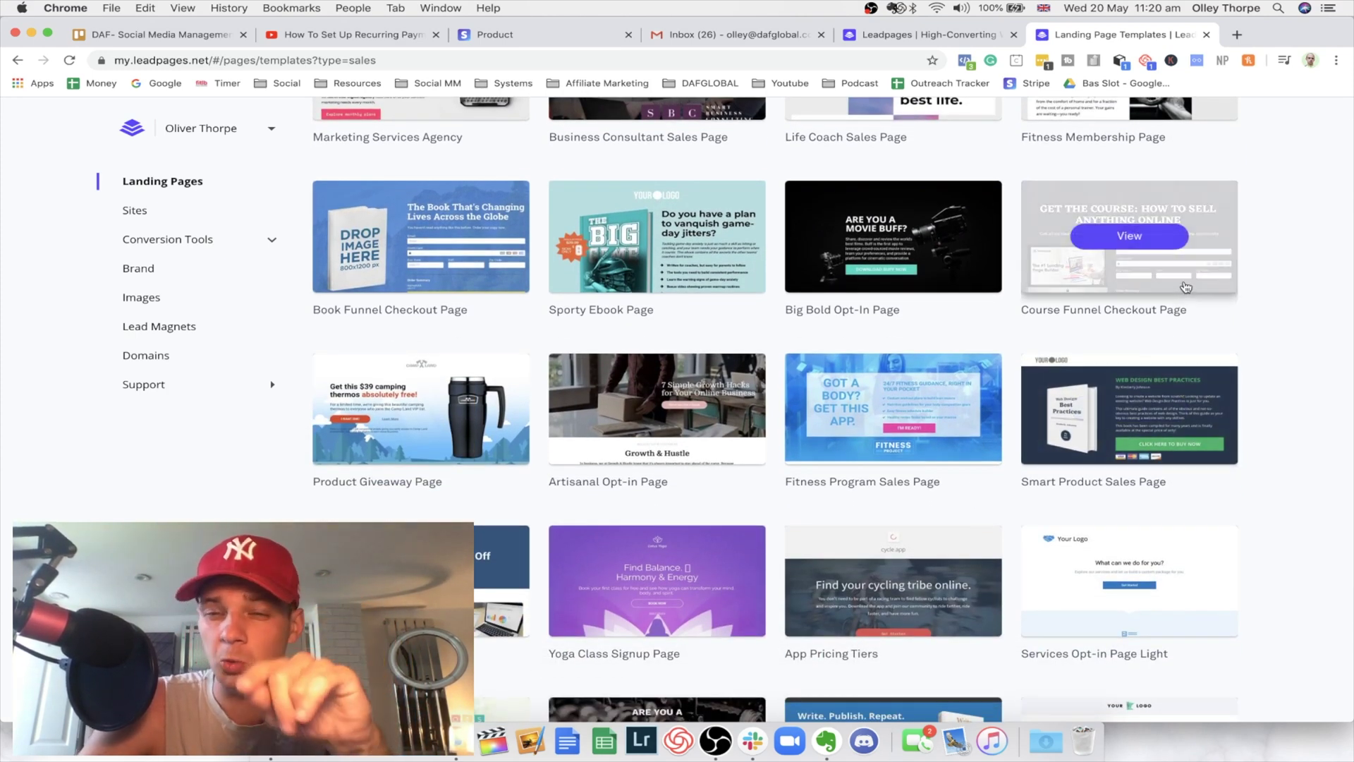
scroll(1192, 263, down, 1)
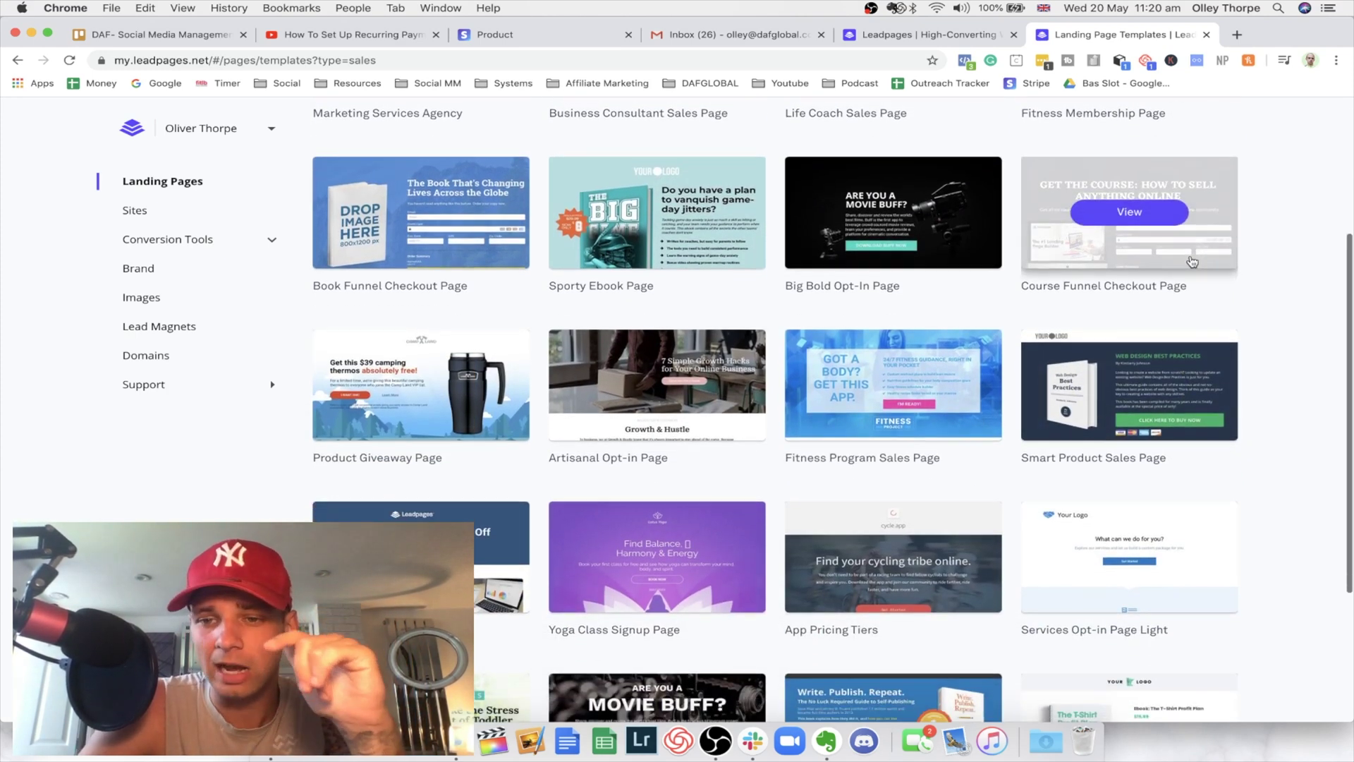
click(1132, 189)
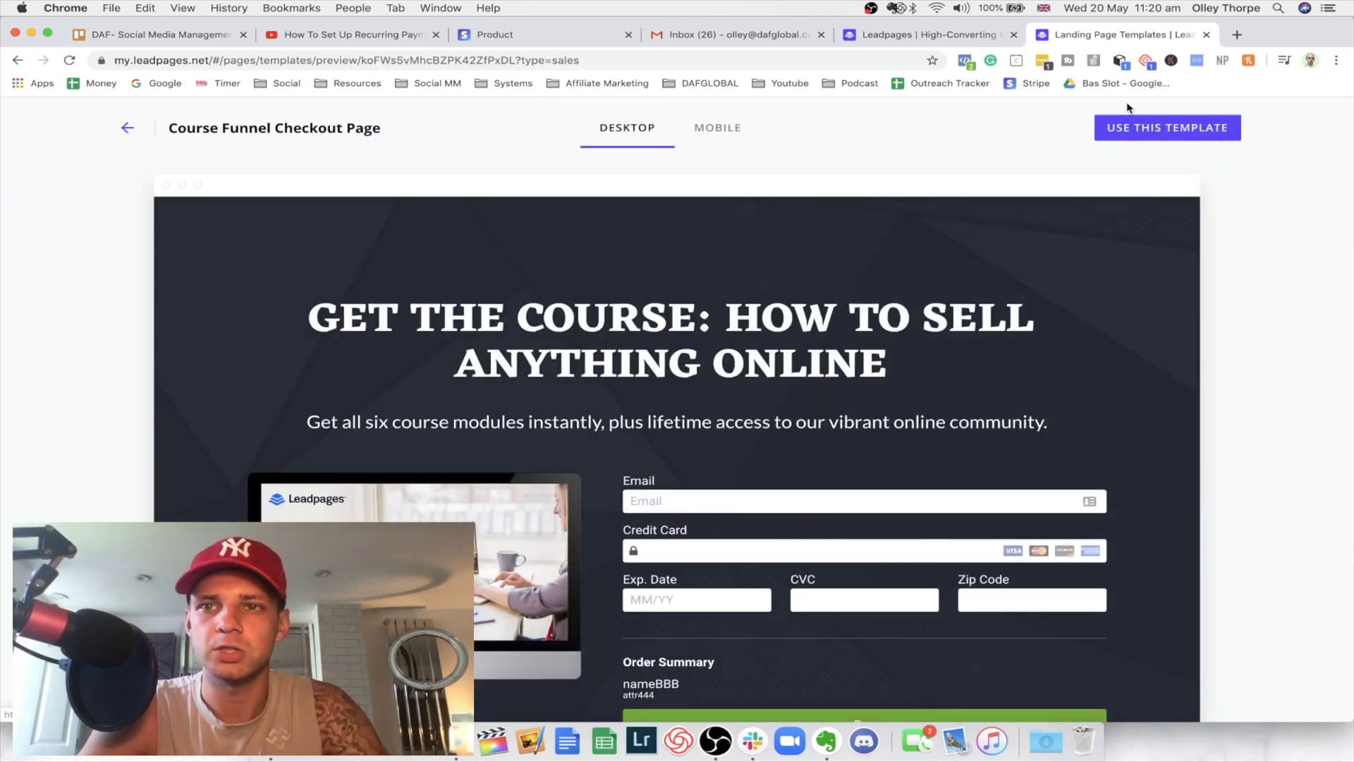
click(1131, 131)
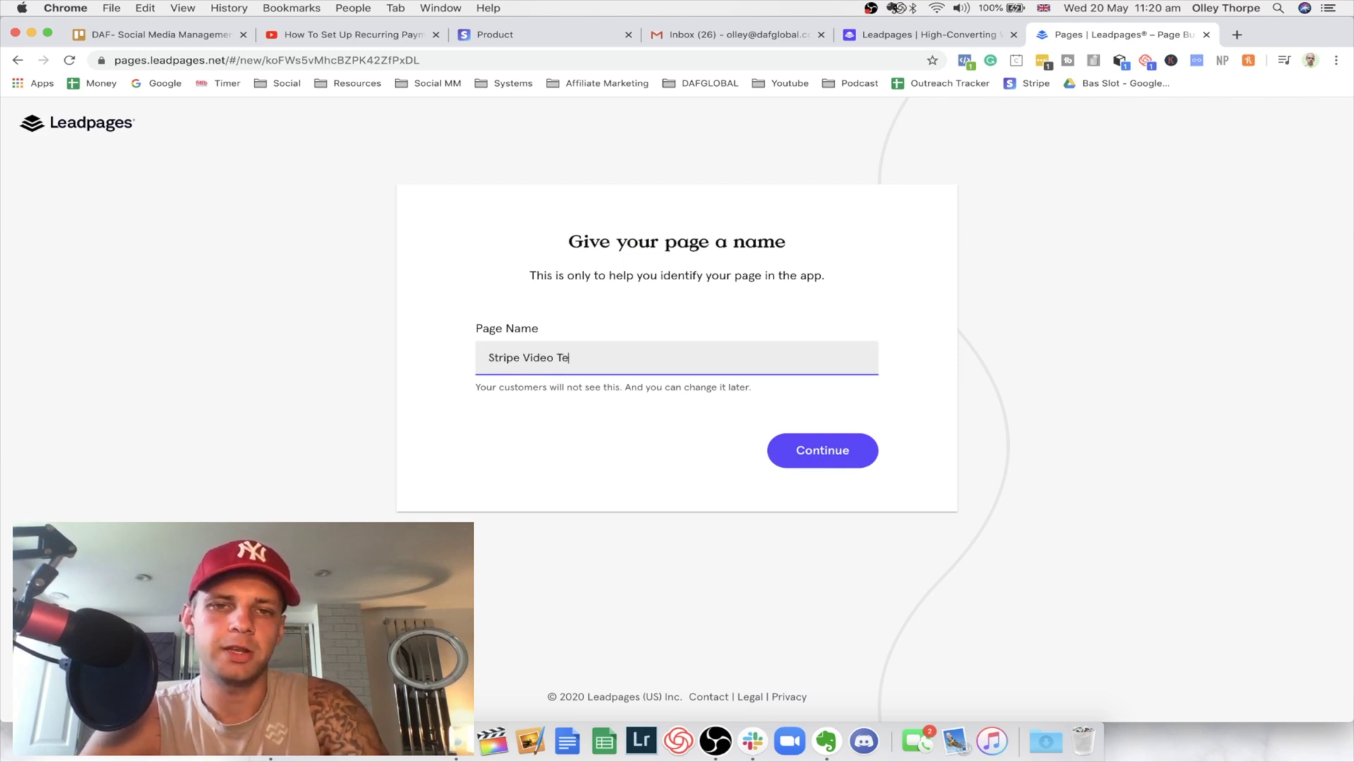
text(st)
key(Return)
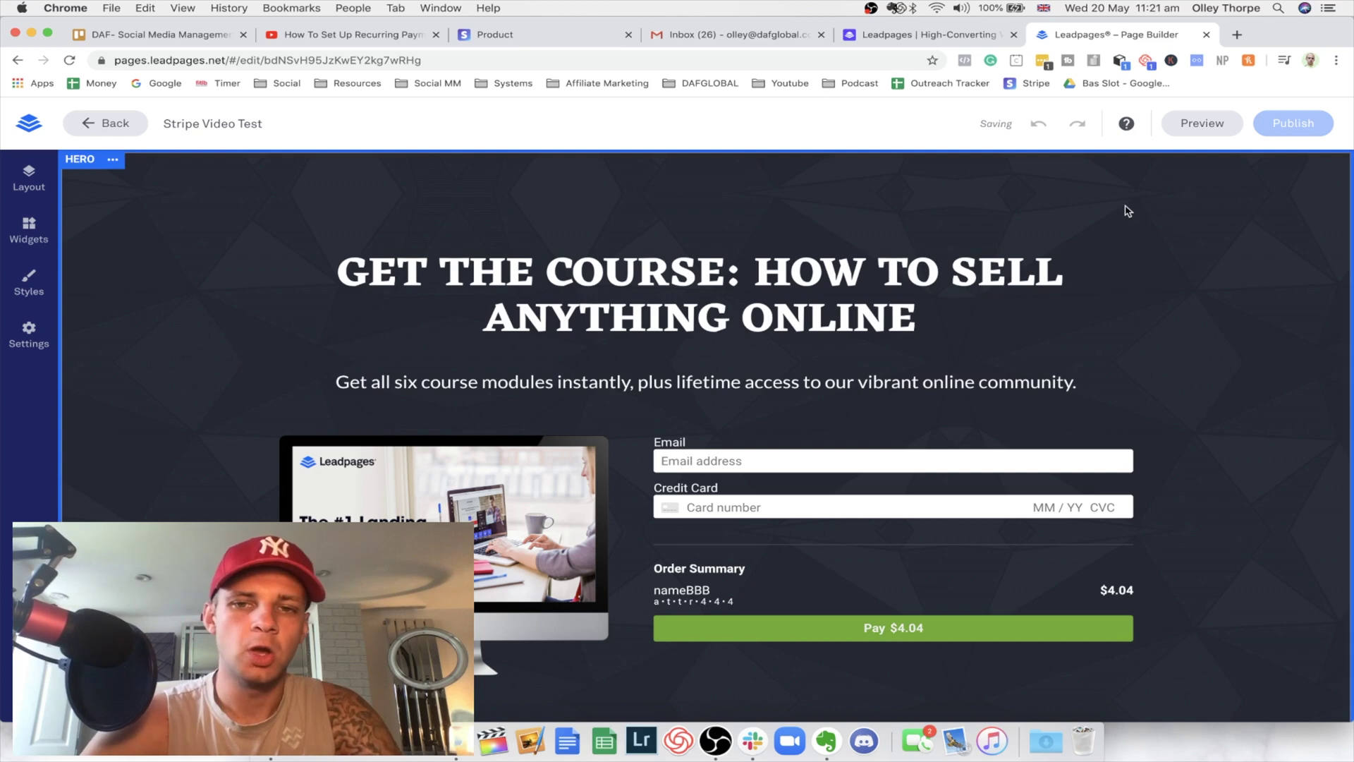
Step: Replace the round photo in the bottom section with the man in the green top
scroll(1122, 219, down, 3)
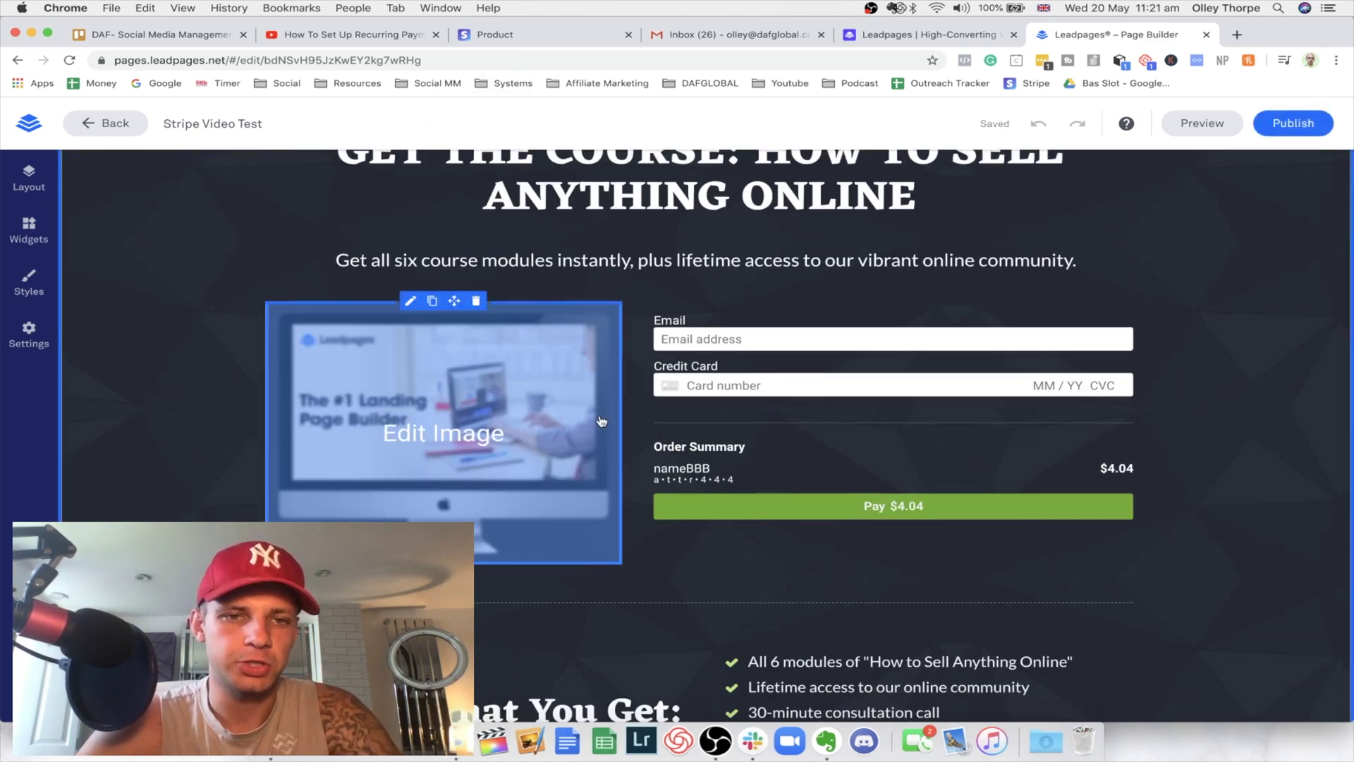
scroll(598, 417, down, 7)
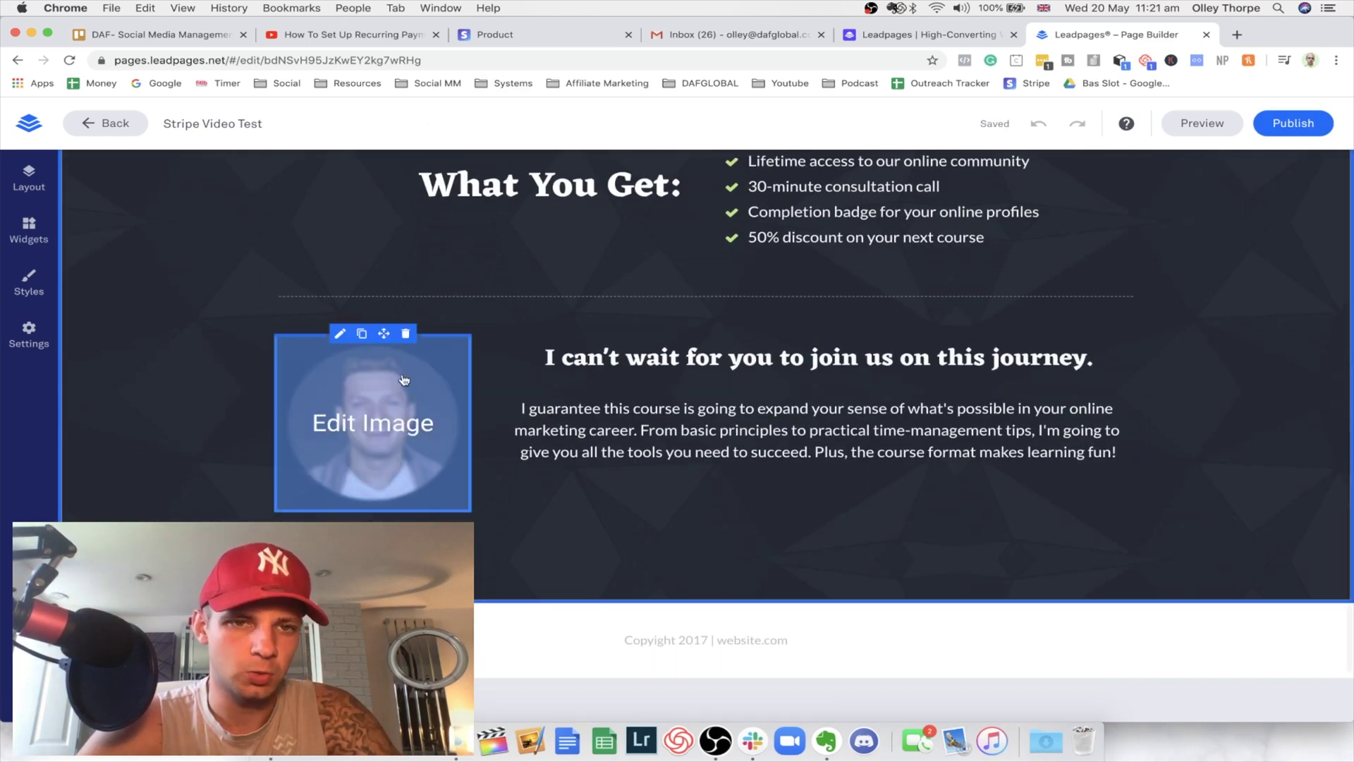
click(409, 416)
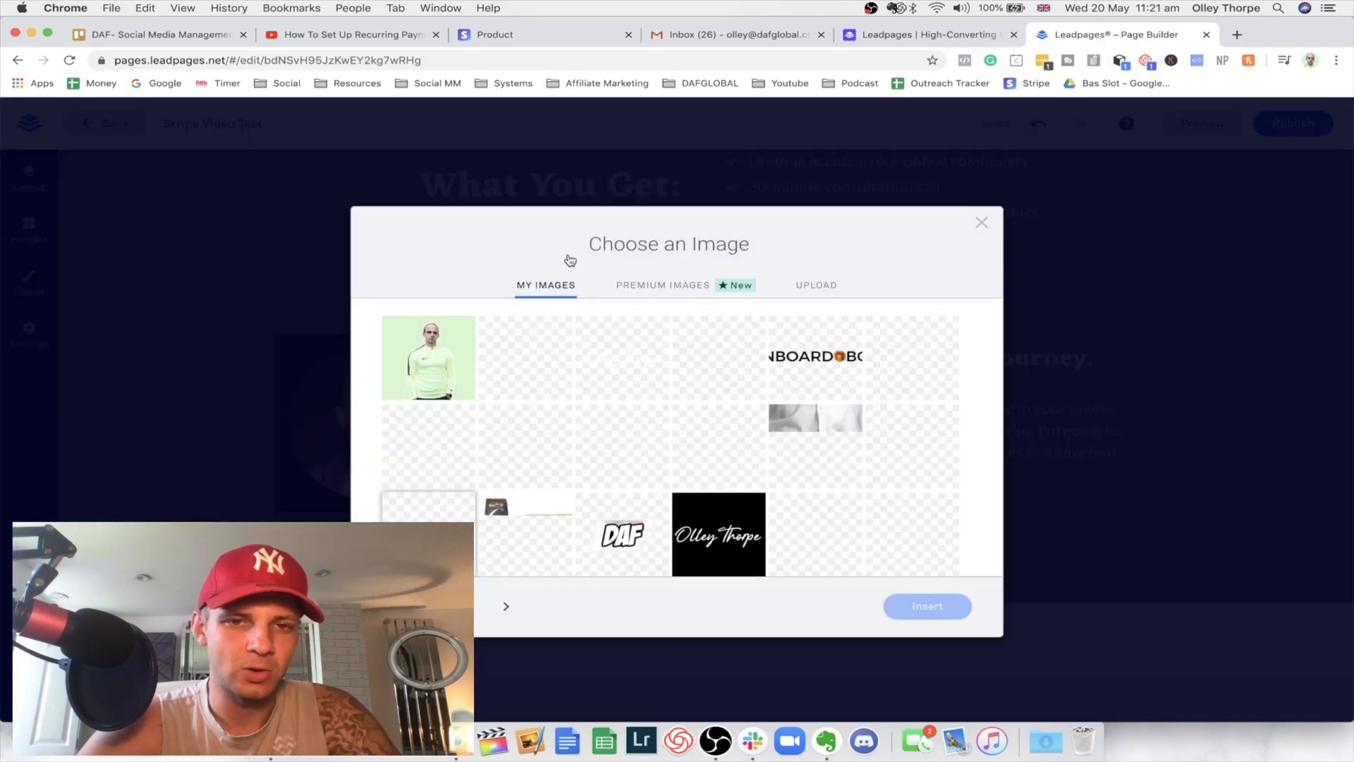
scroll(563, 379, down, 10)
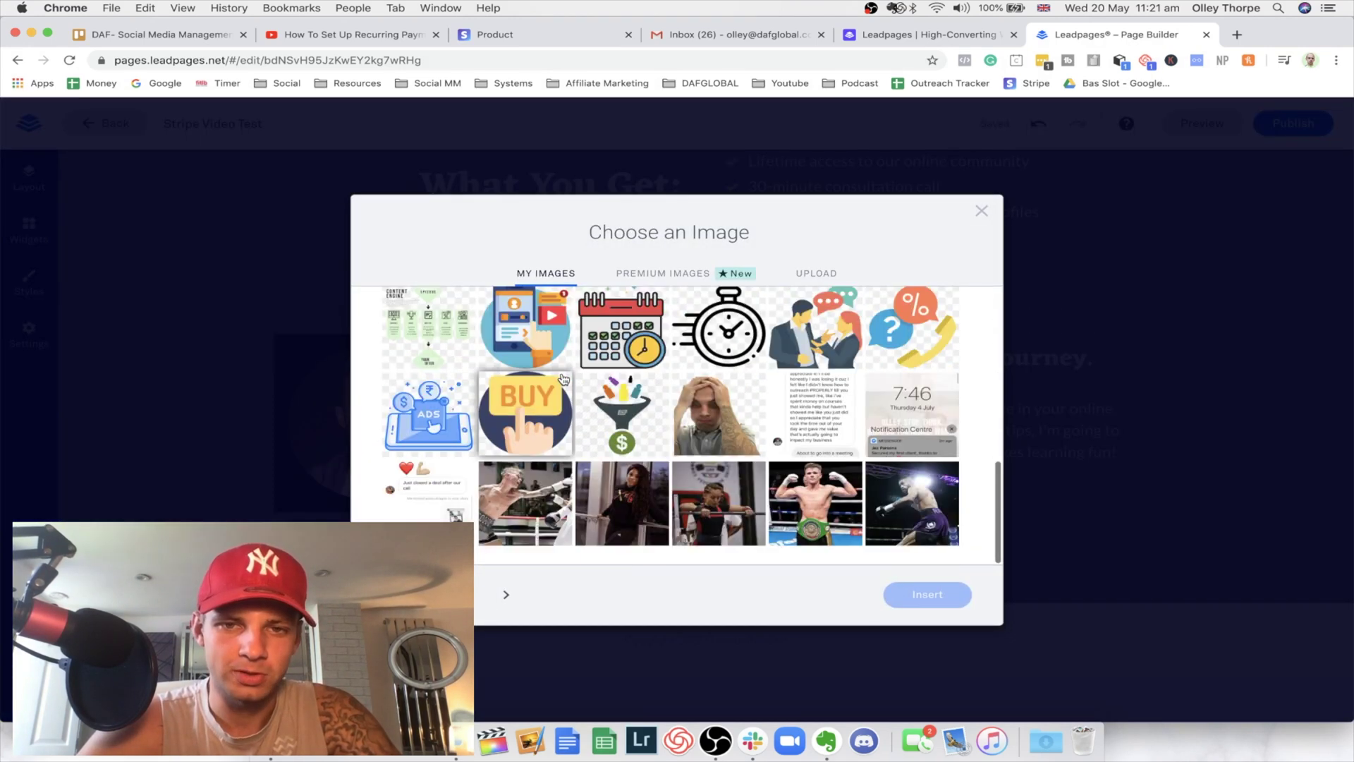
scroll(456, 346, up, 12)
click(456, 345)
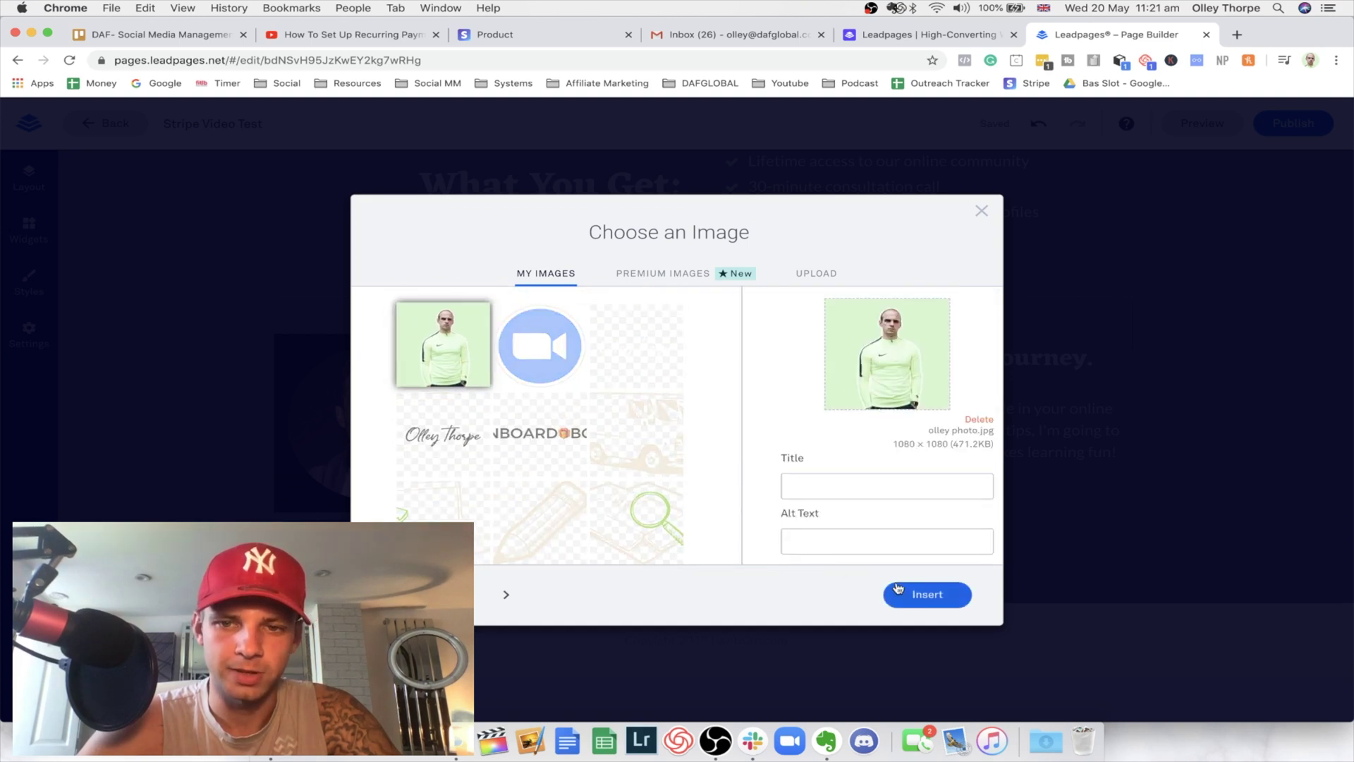
click(921, 594)
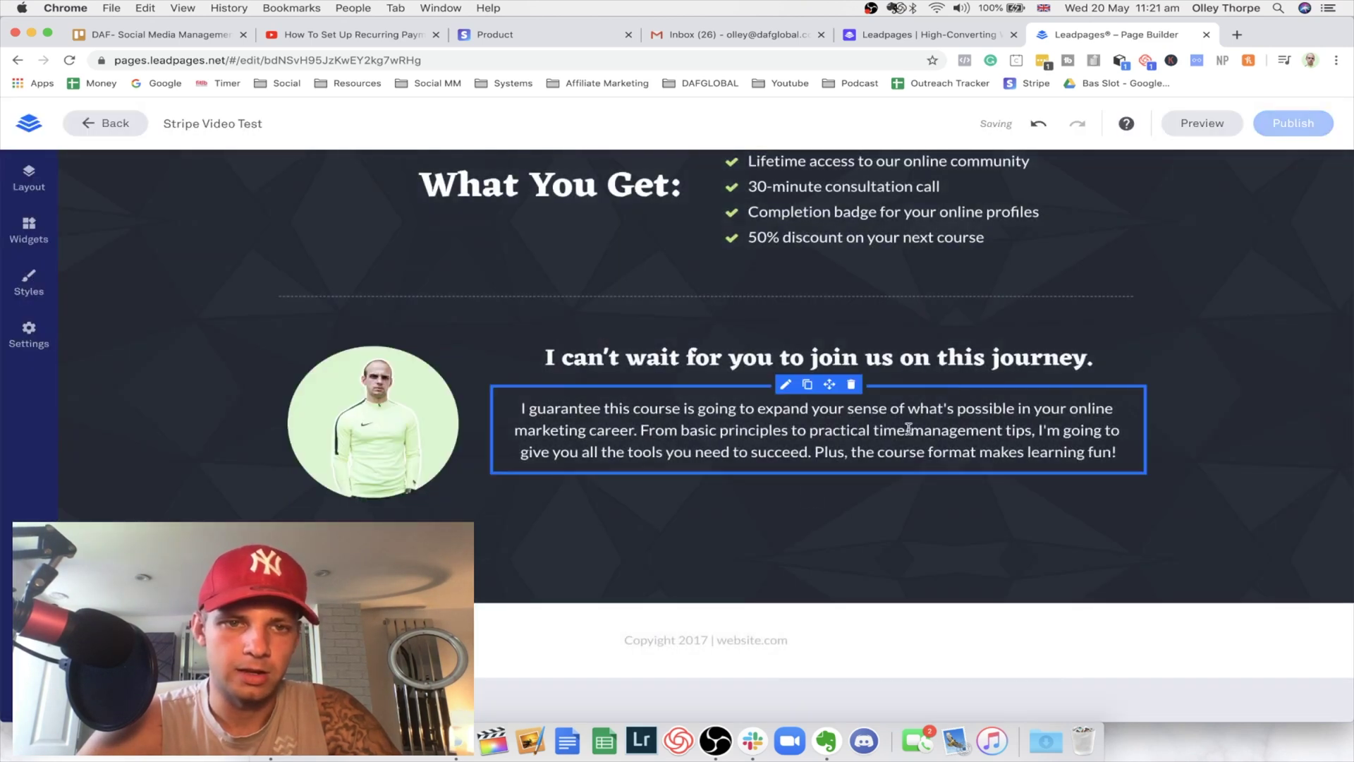
Step: Select the course sales headline at the top of the page for editing
scroll(916, 208, up, 5)
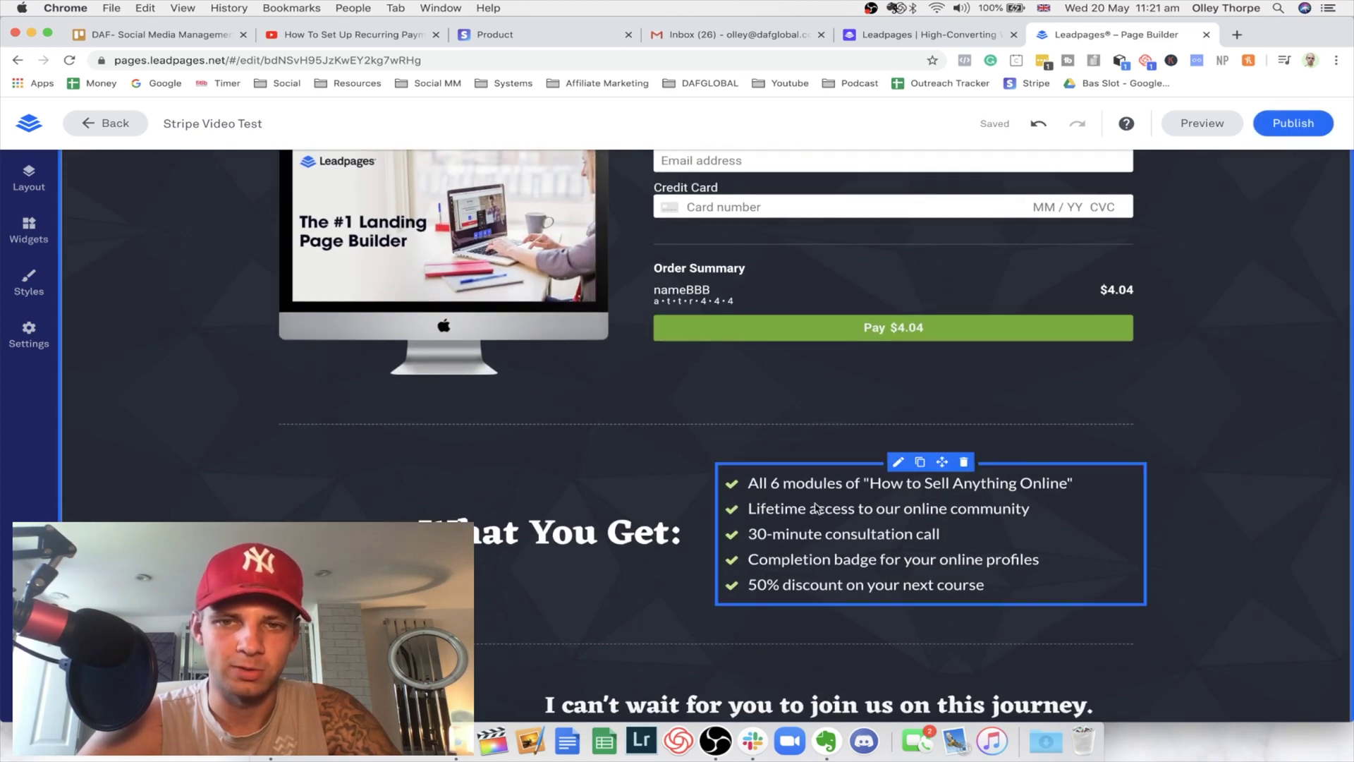
scroll(721, 423, up, 2)
scroll(620, 585, down, 3)
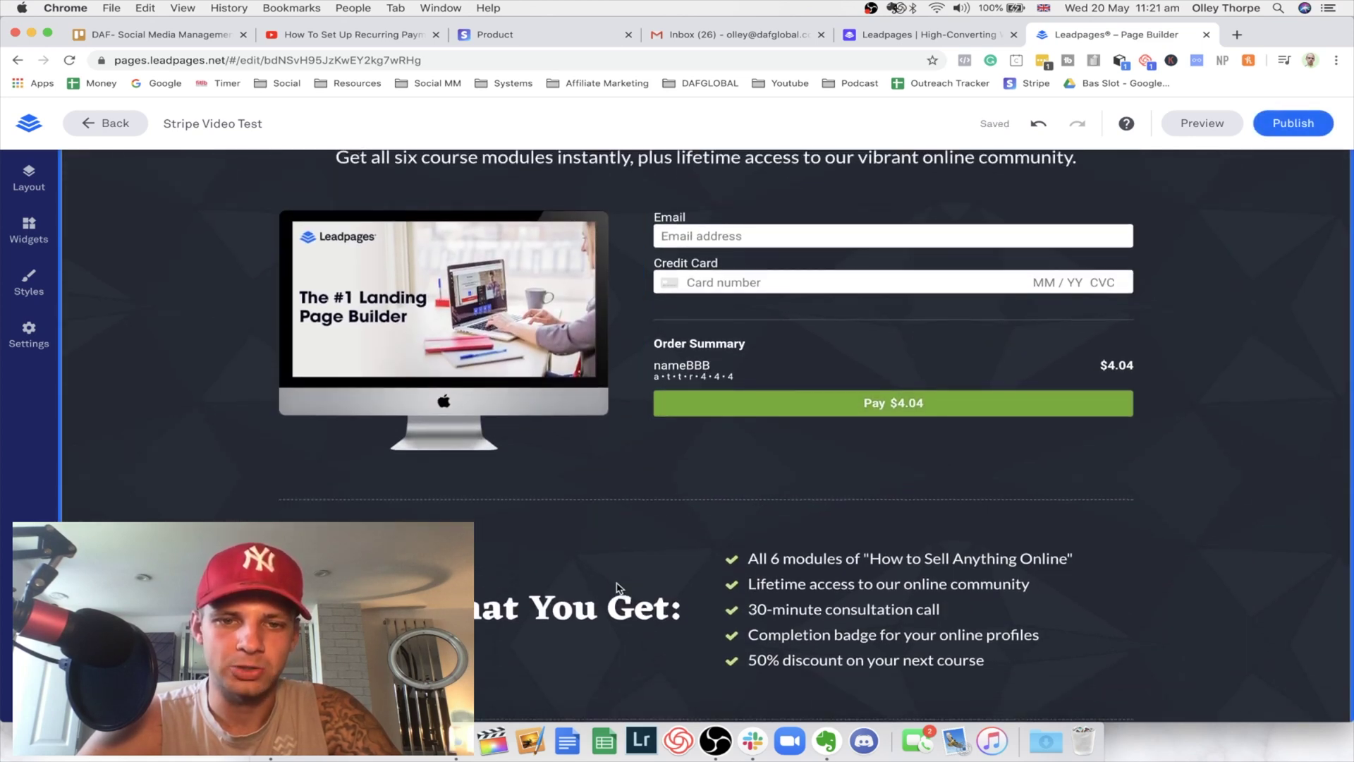
scroll(702, 562, down, 2)
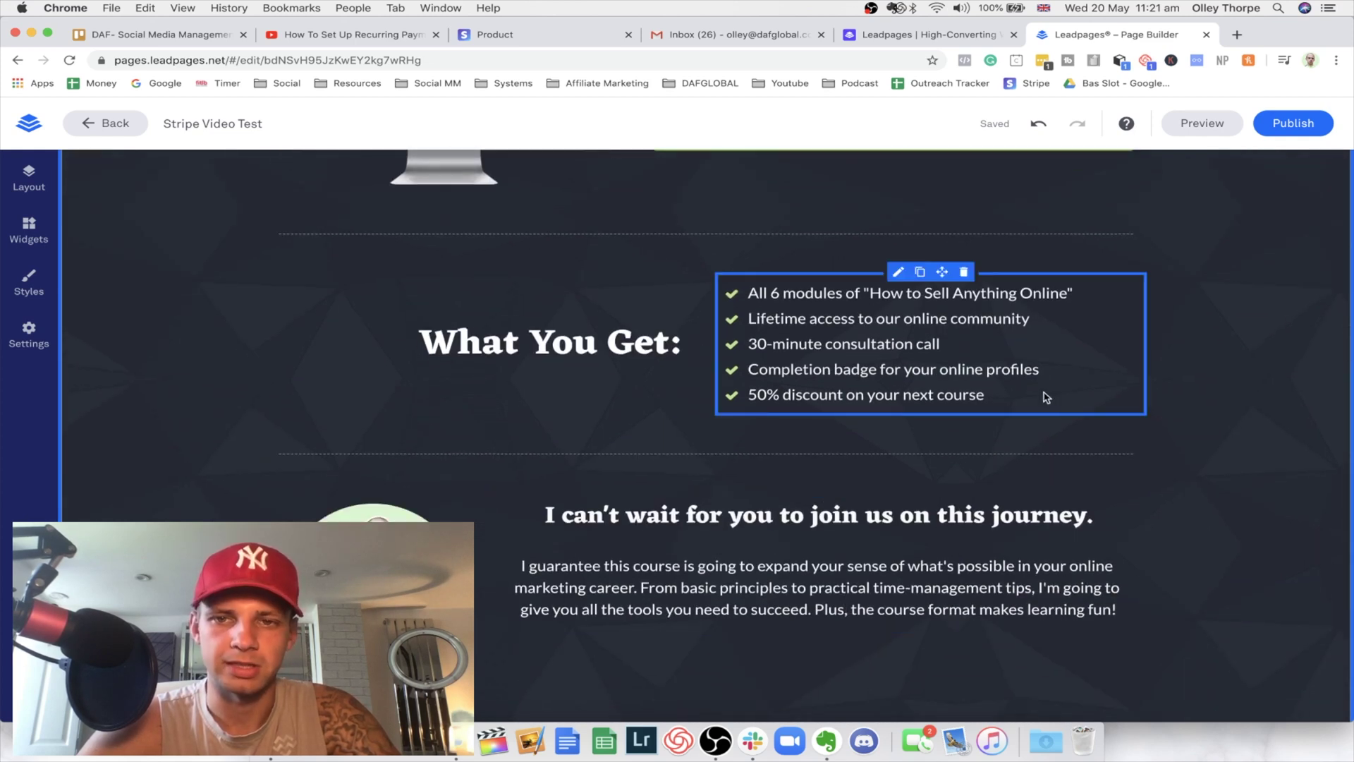
scroll(976, 371, up, 2)
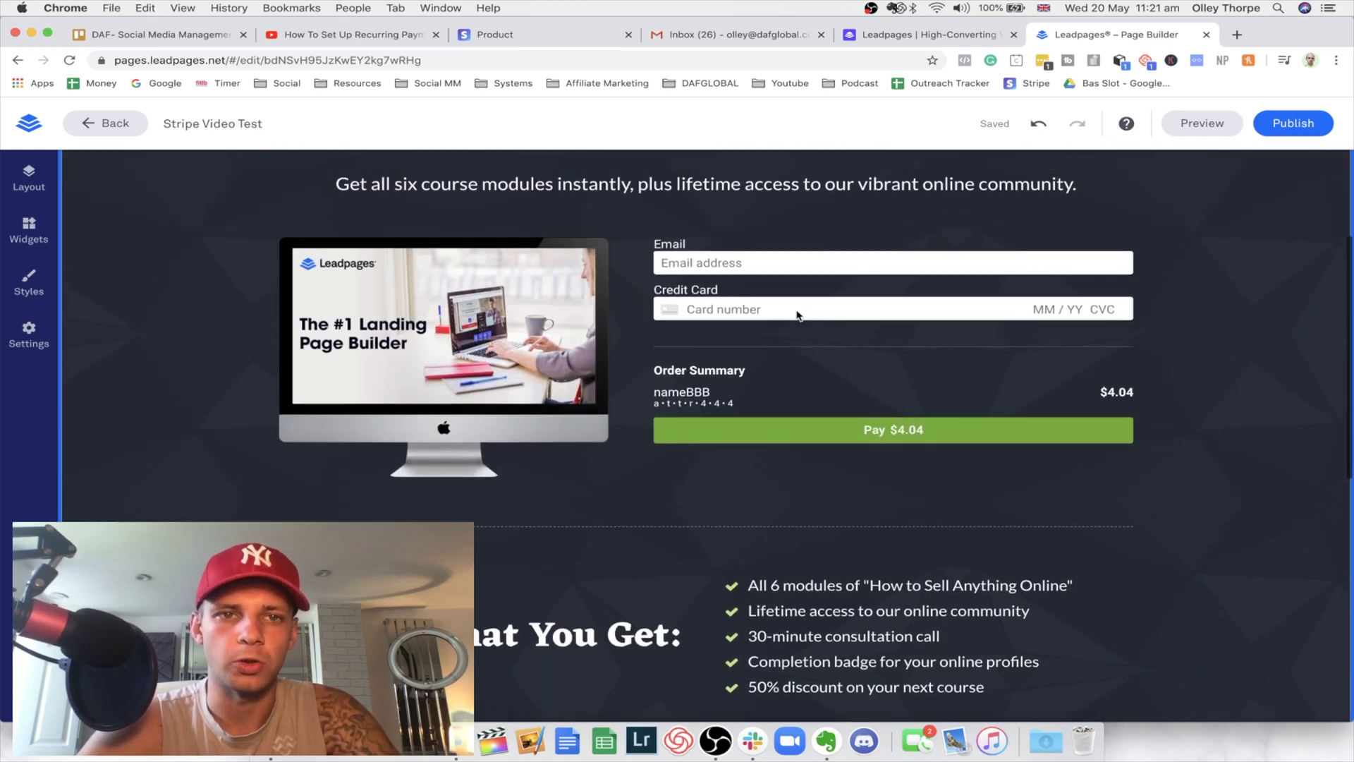
scroll(799, 314, up, 5)
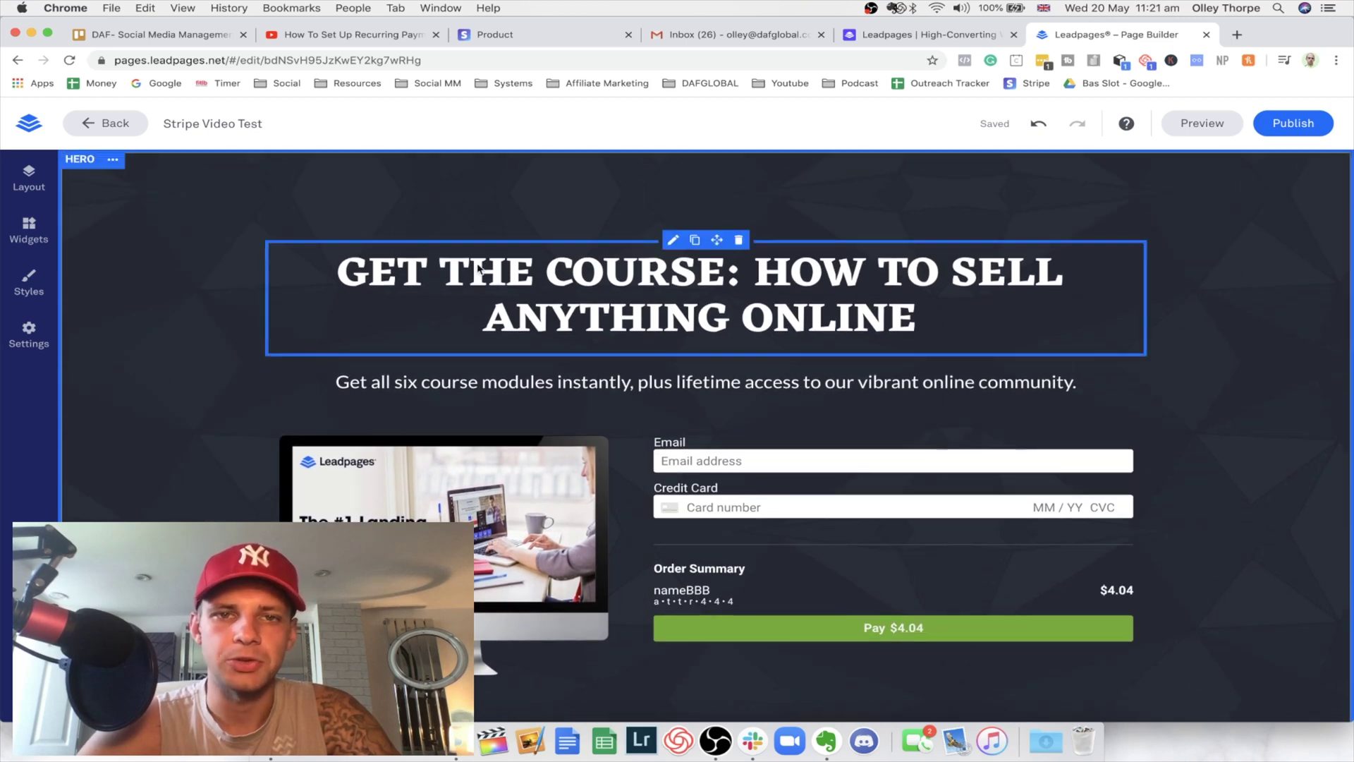
click(959, 302)
Step: Replace the headline text with 'DESIGN A FUTURE: WEEKLY MENTORSHIP CALLS'
drag(959, 311, 348, 248)
text(DESIG)
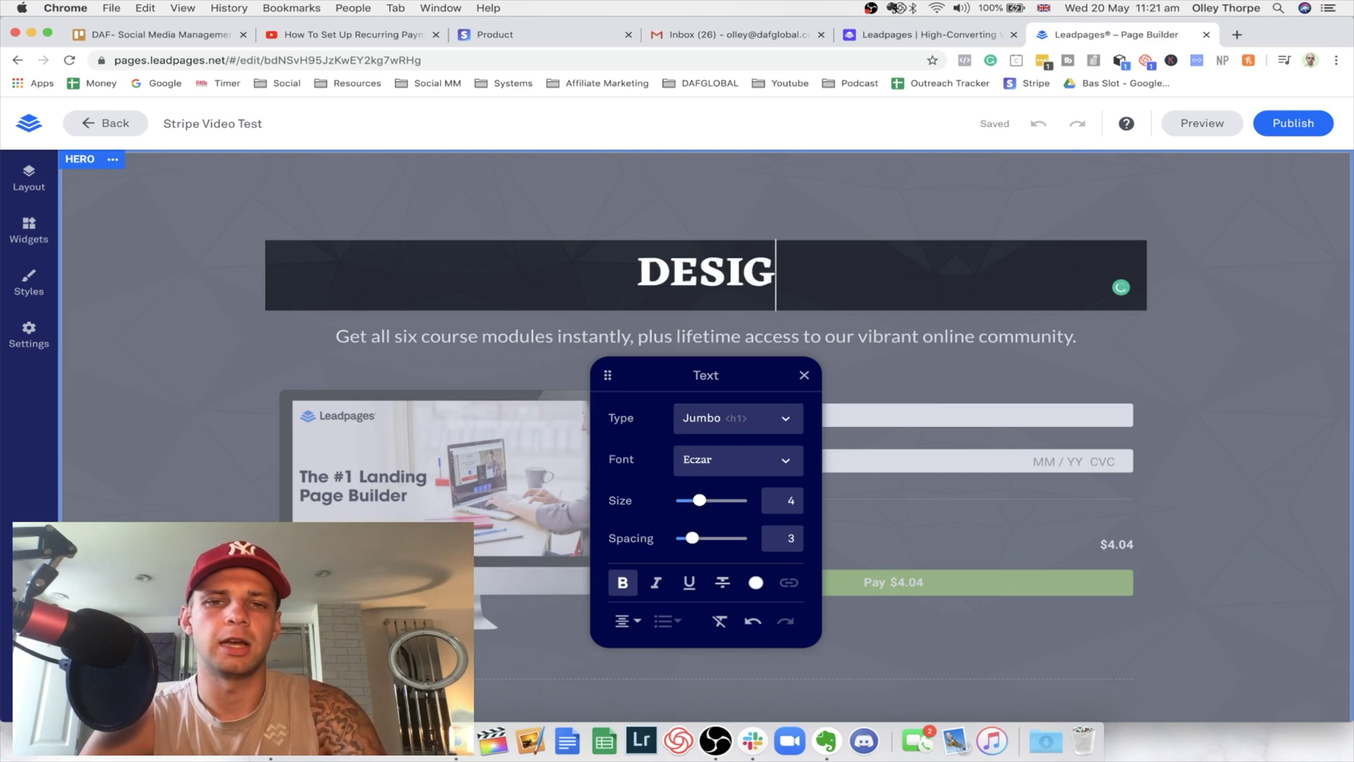
text(N A FUTURE: W)
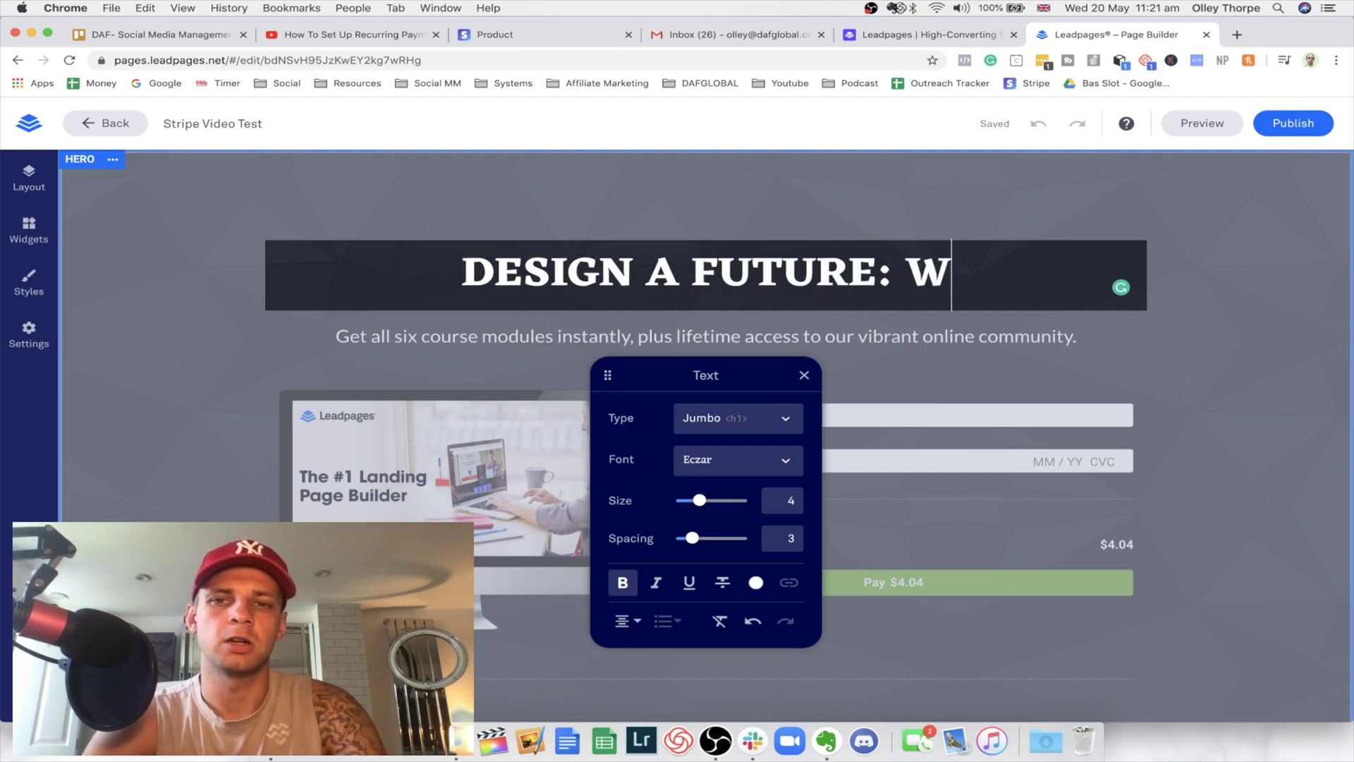
text(EEKLY MENTORSH)
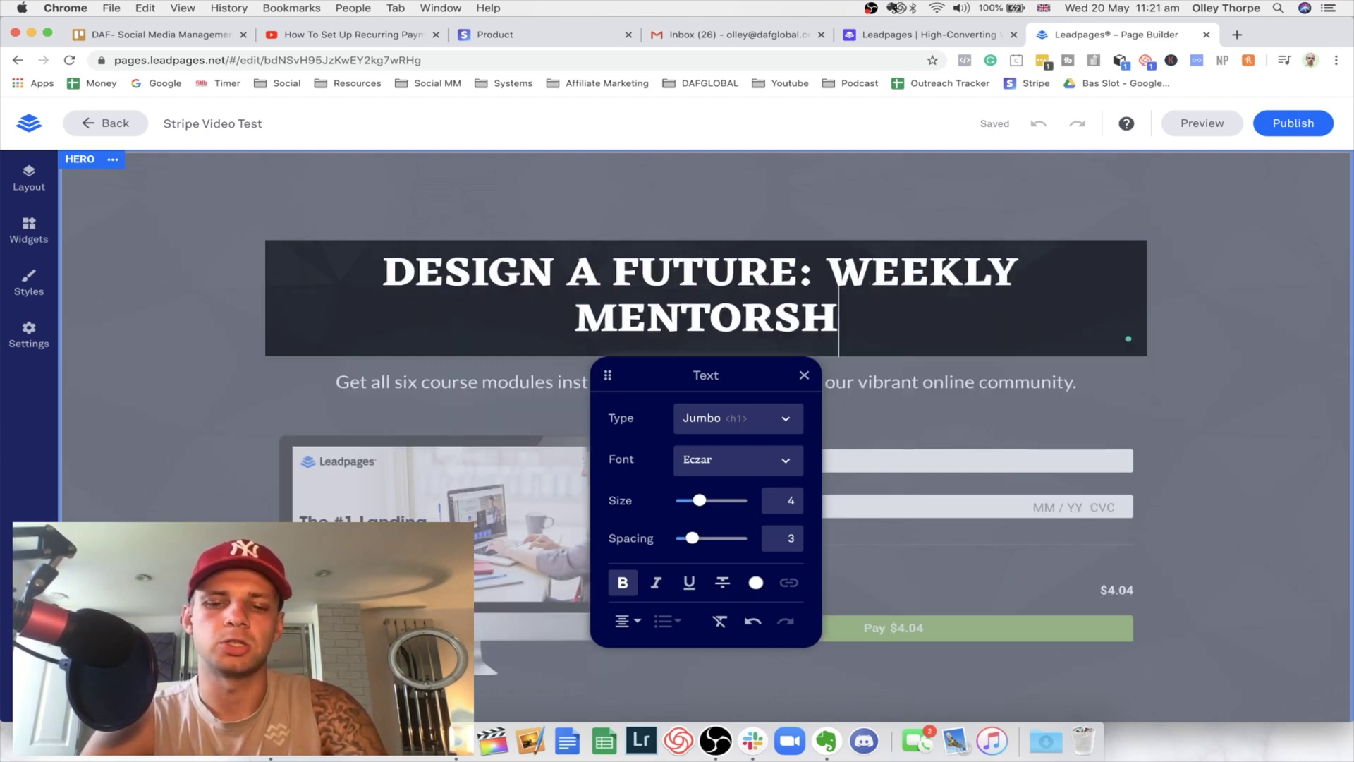
text(IP CALLS)
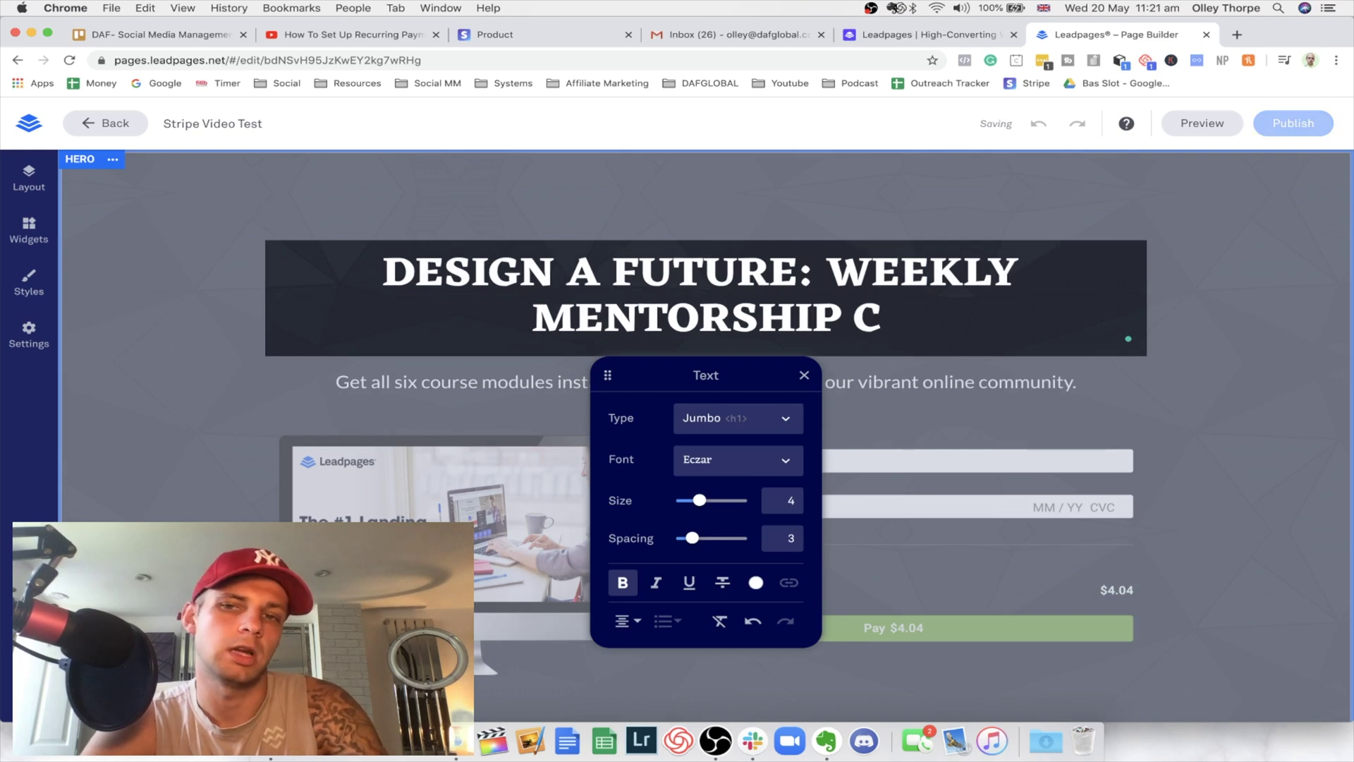
click(195, 323)
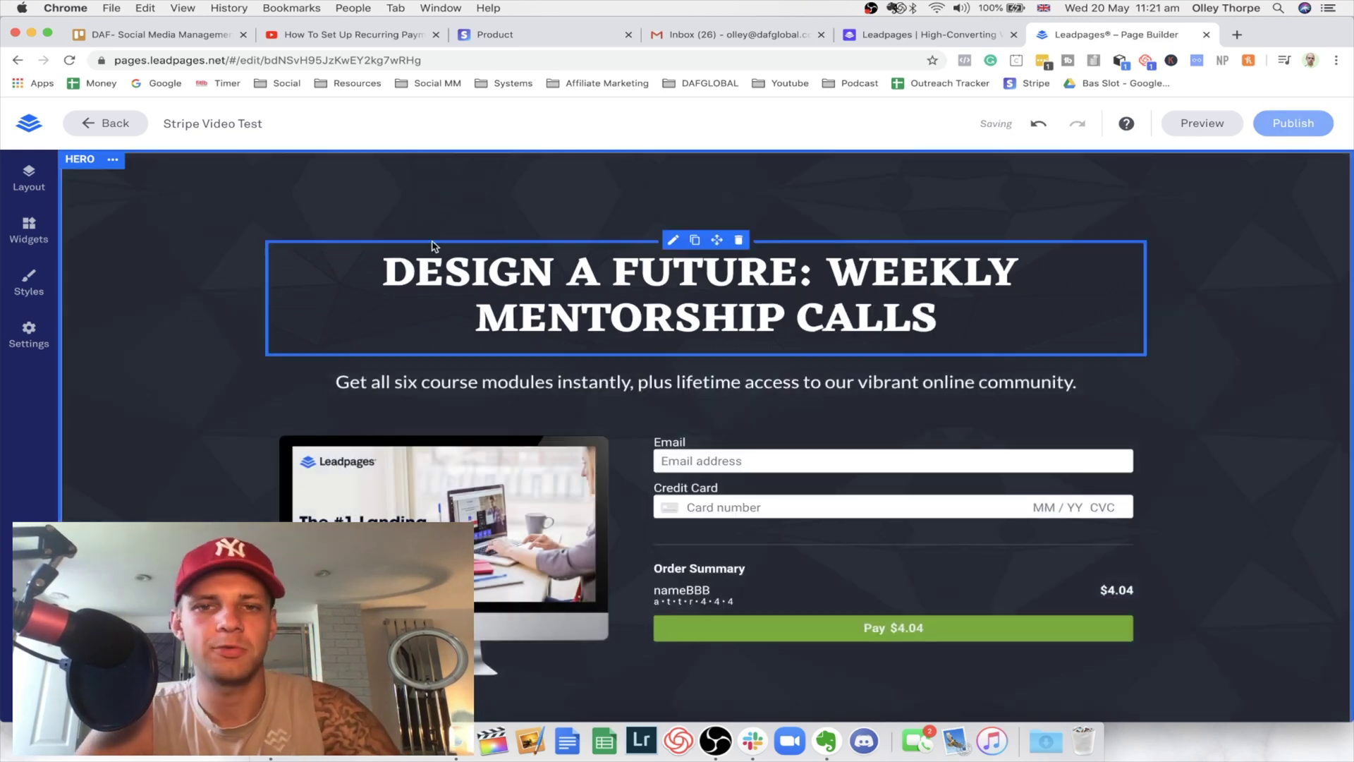
scroll(409, 304, down, 1)
scroll(432, 278, down, 1)
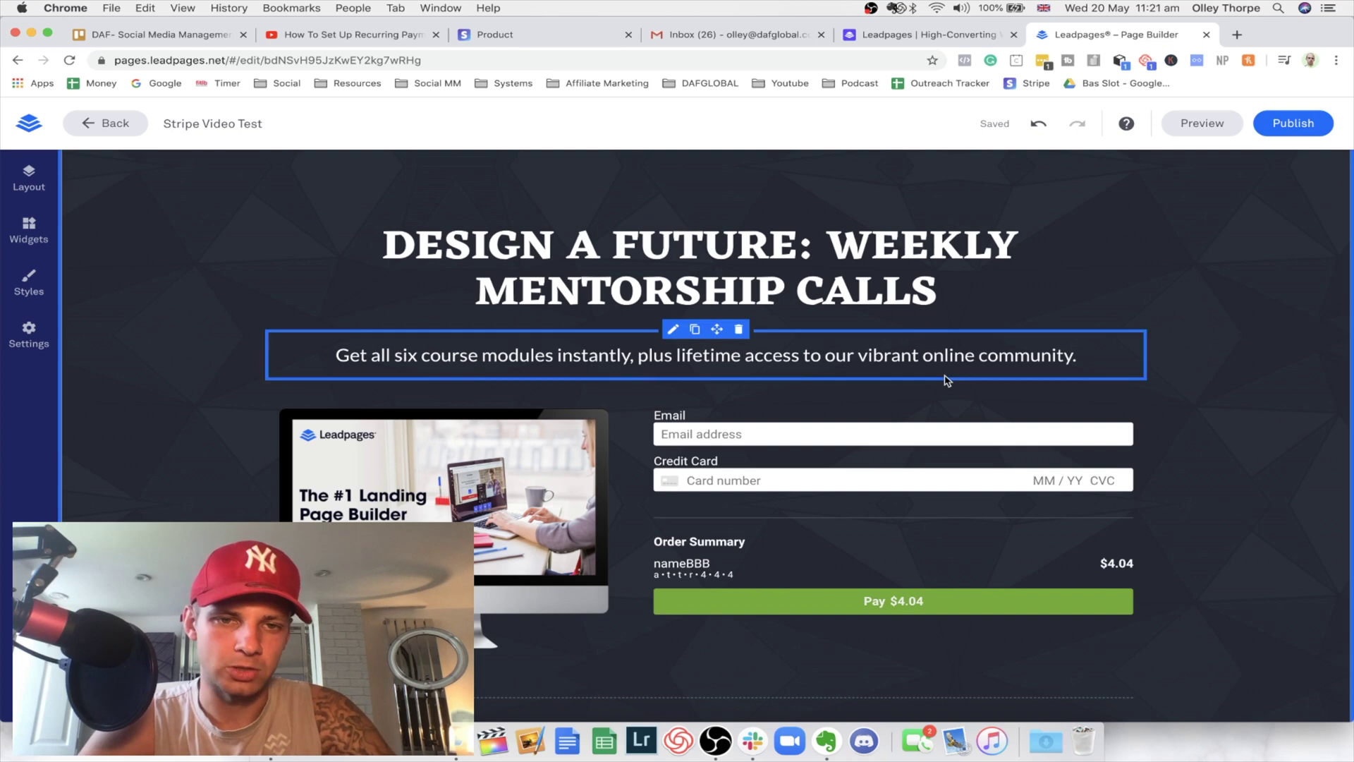
Step: Switch the checkout form to sell the Weekly Cooking Class subscription on the £7.99 / month plan
click(889, 553)
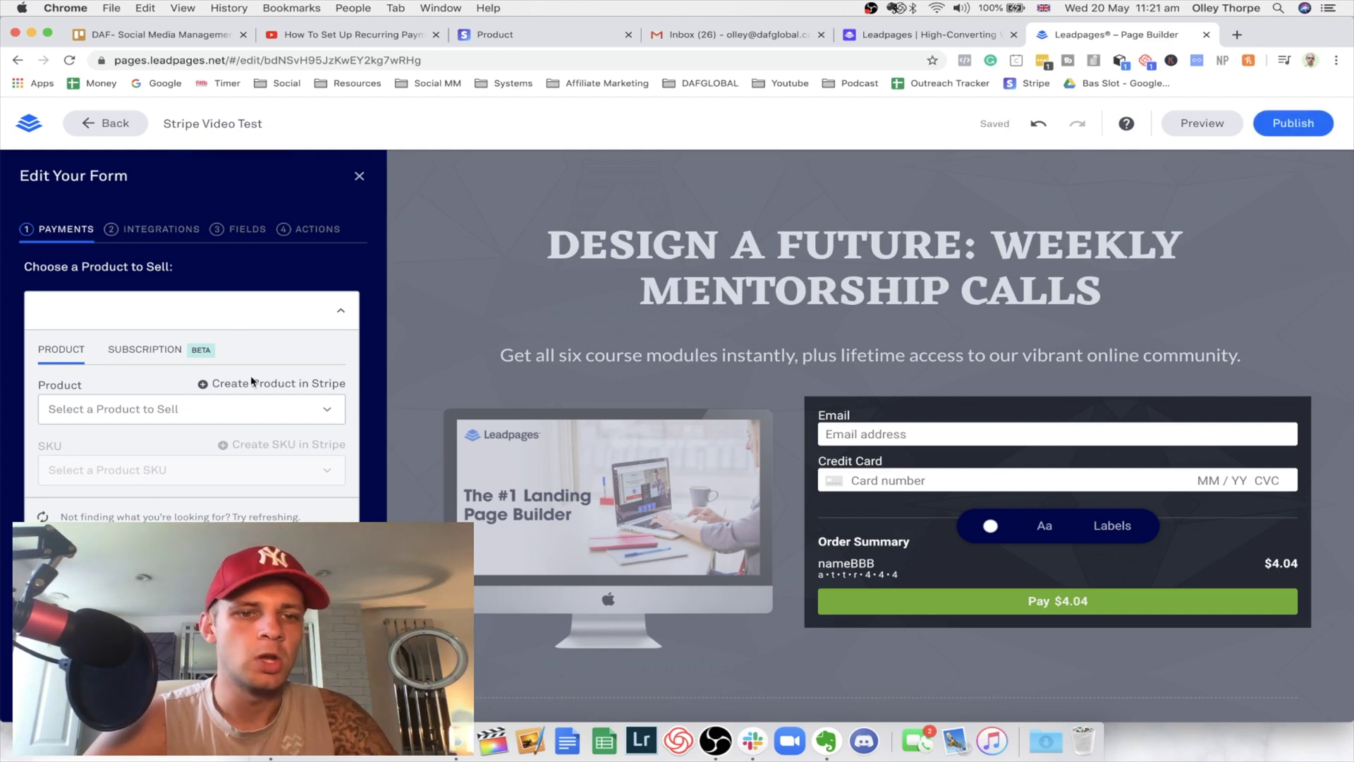
scroll(252, 385, down, 1)
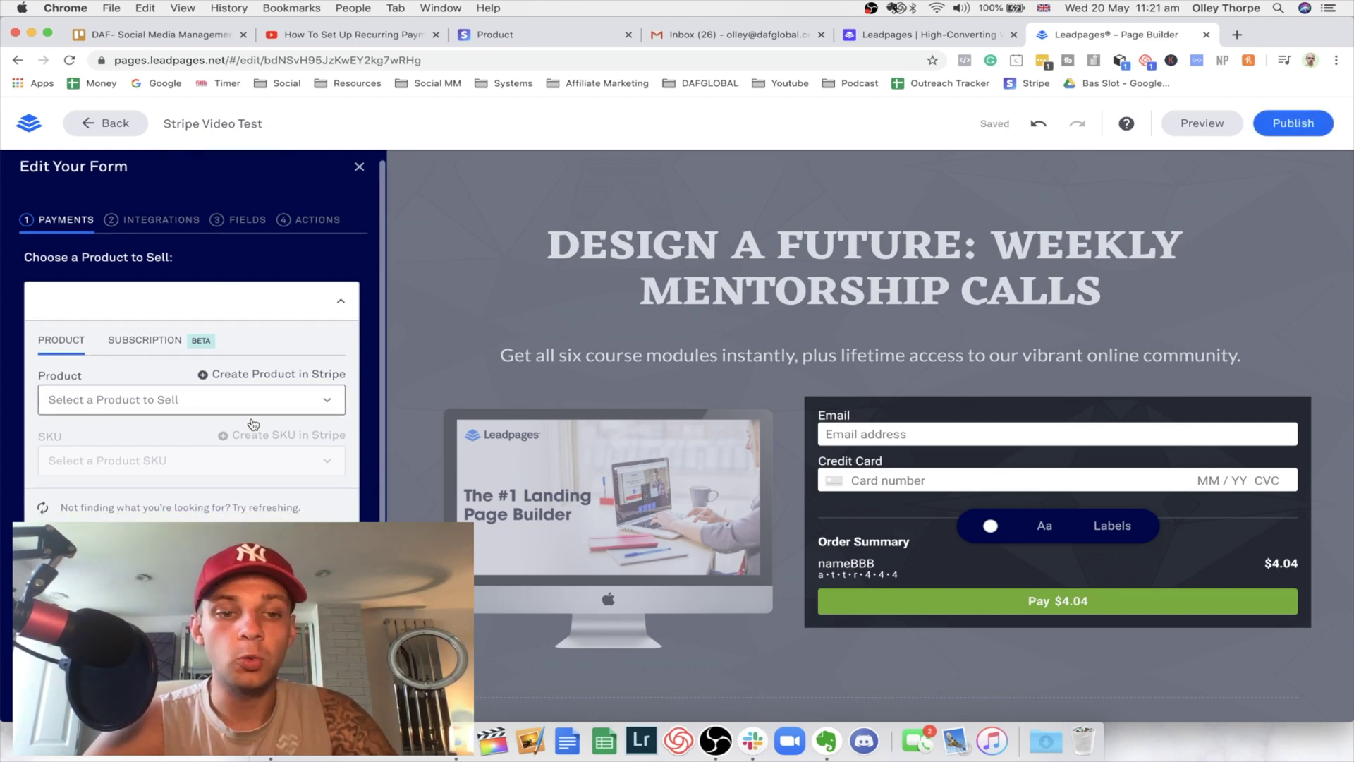
click(133, 343)
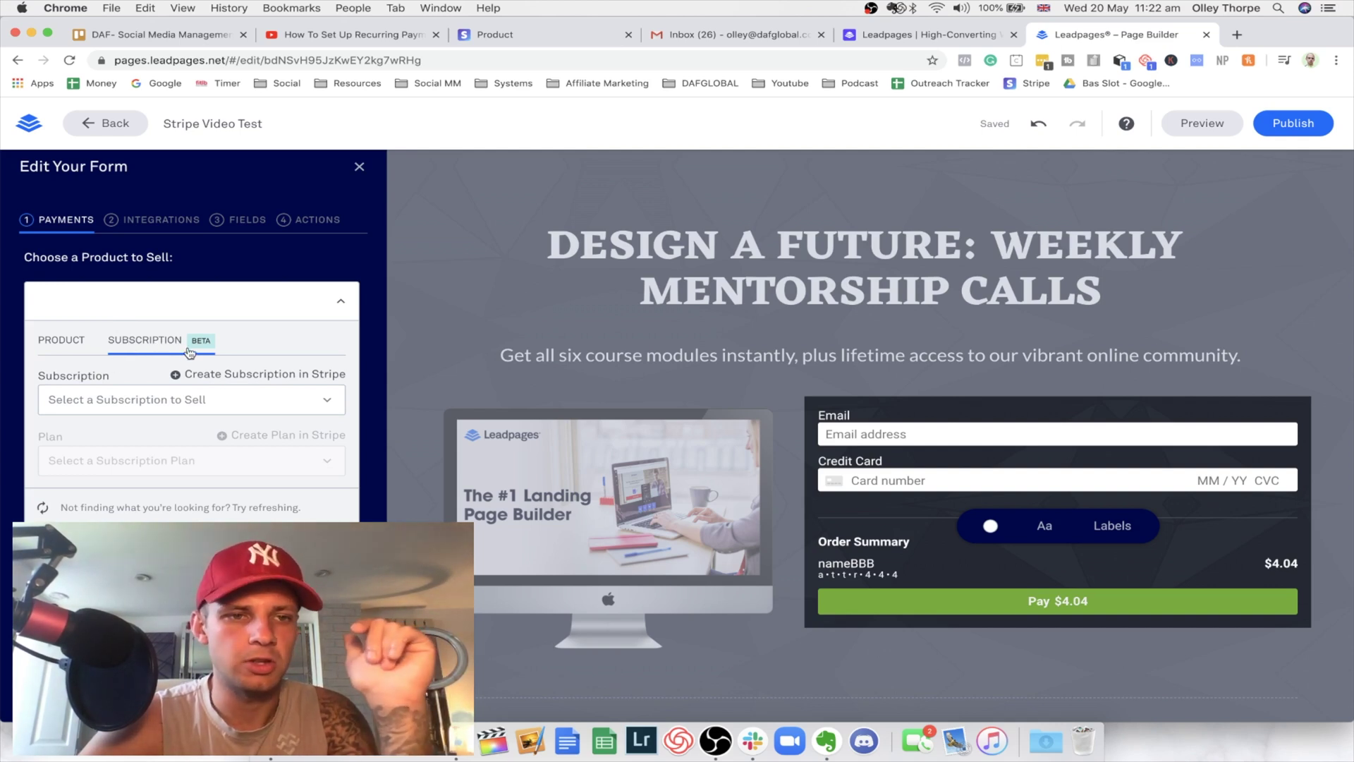
click(185, 400)
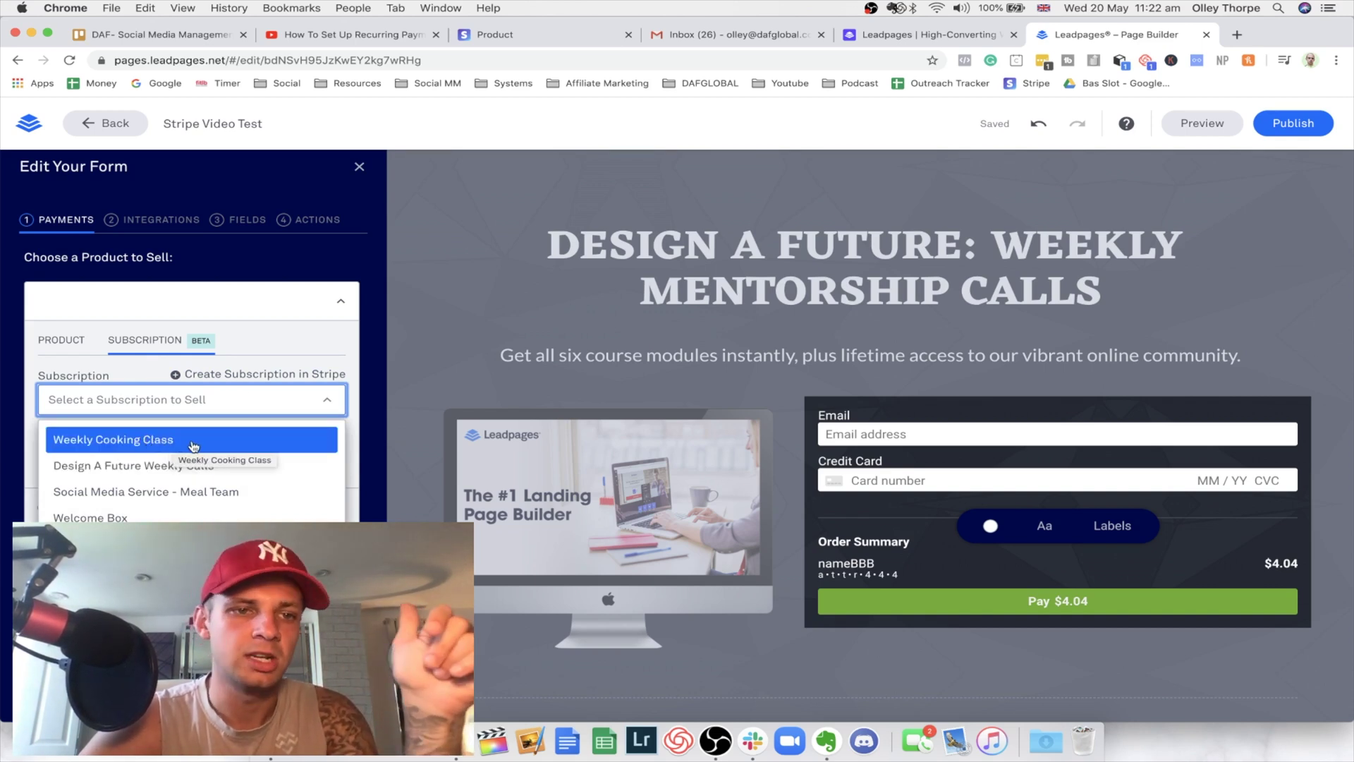
click(193, 446)
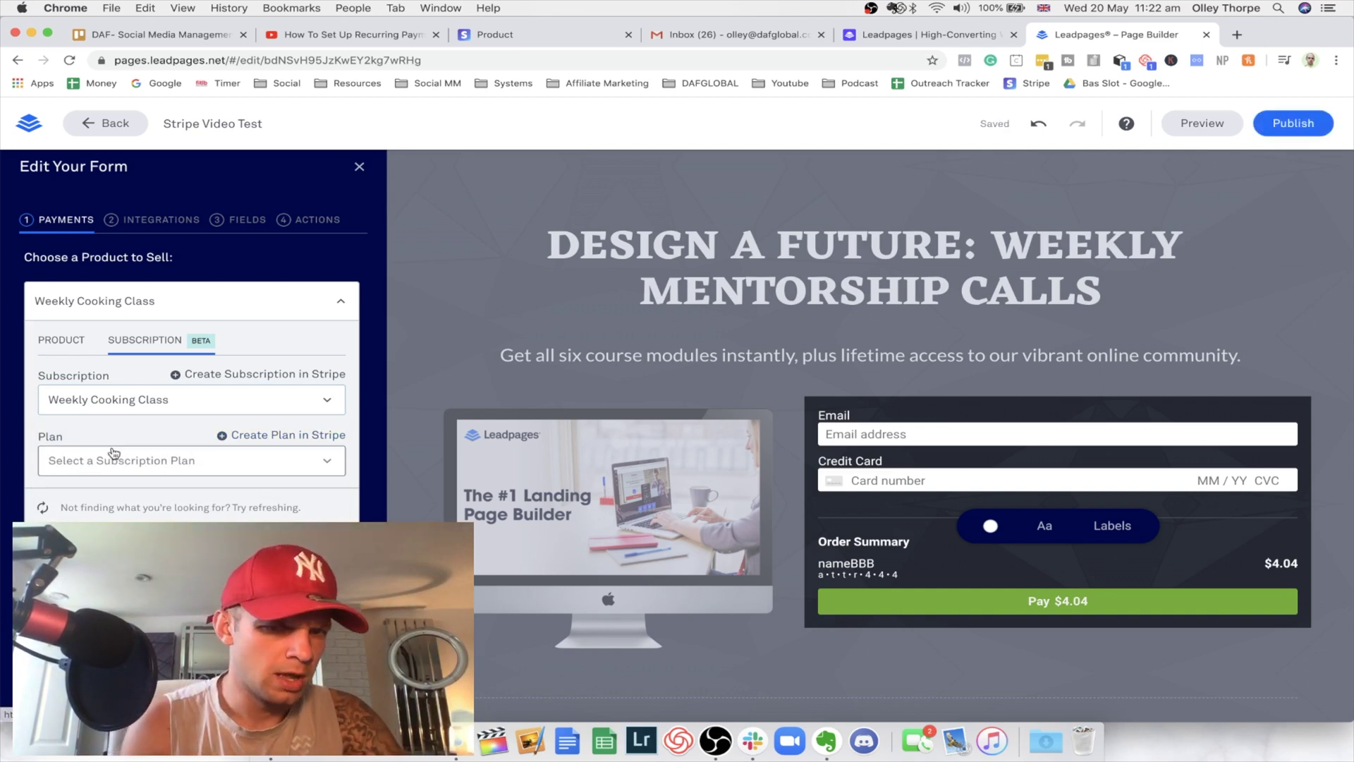
click(191, 465)
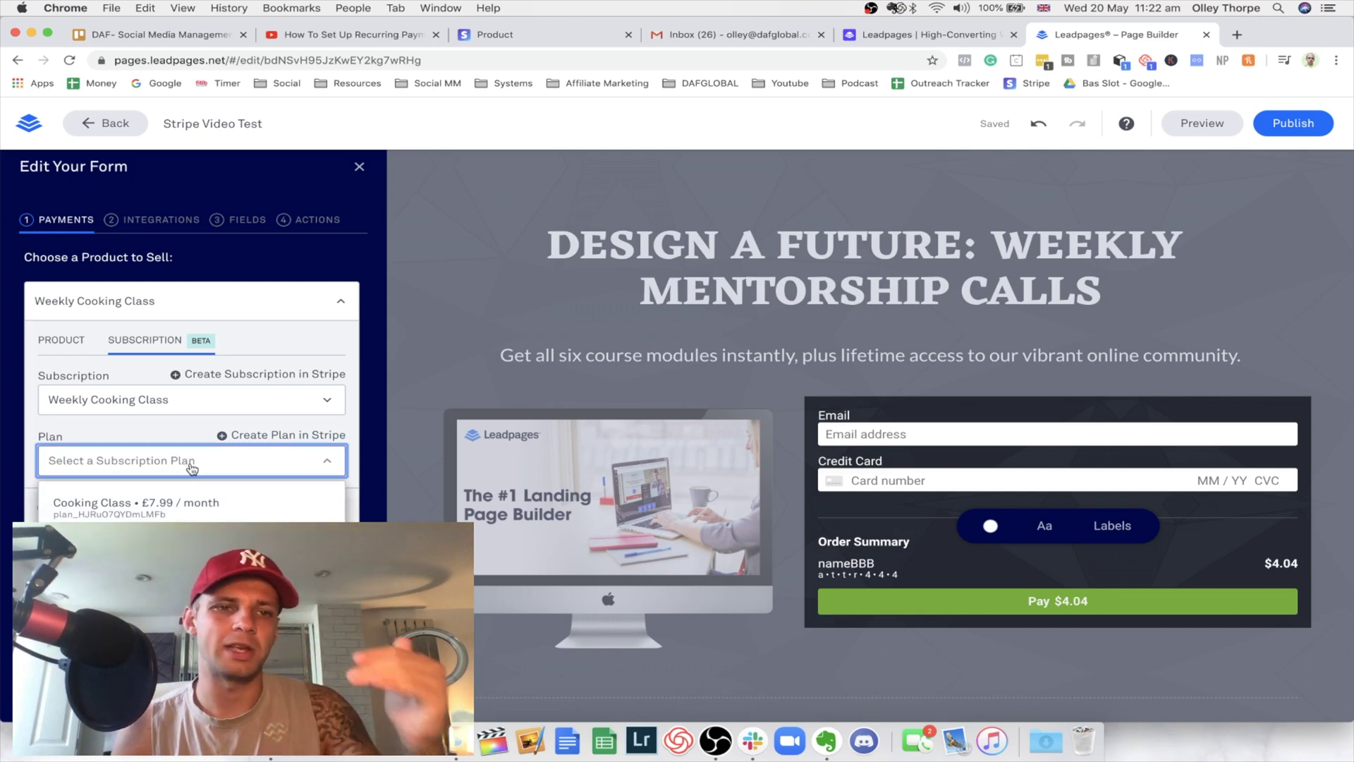
click(207, 511)
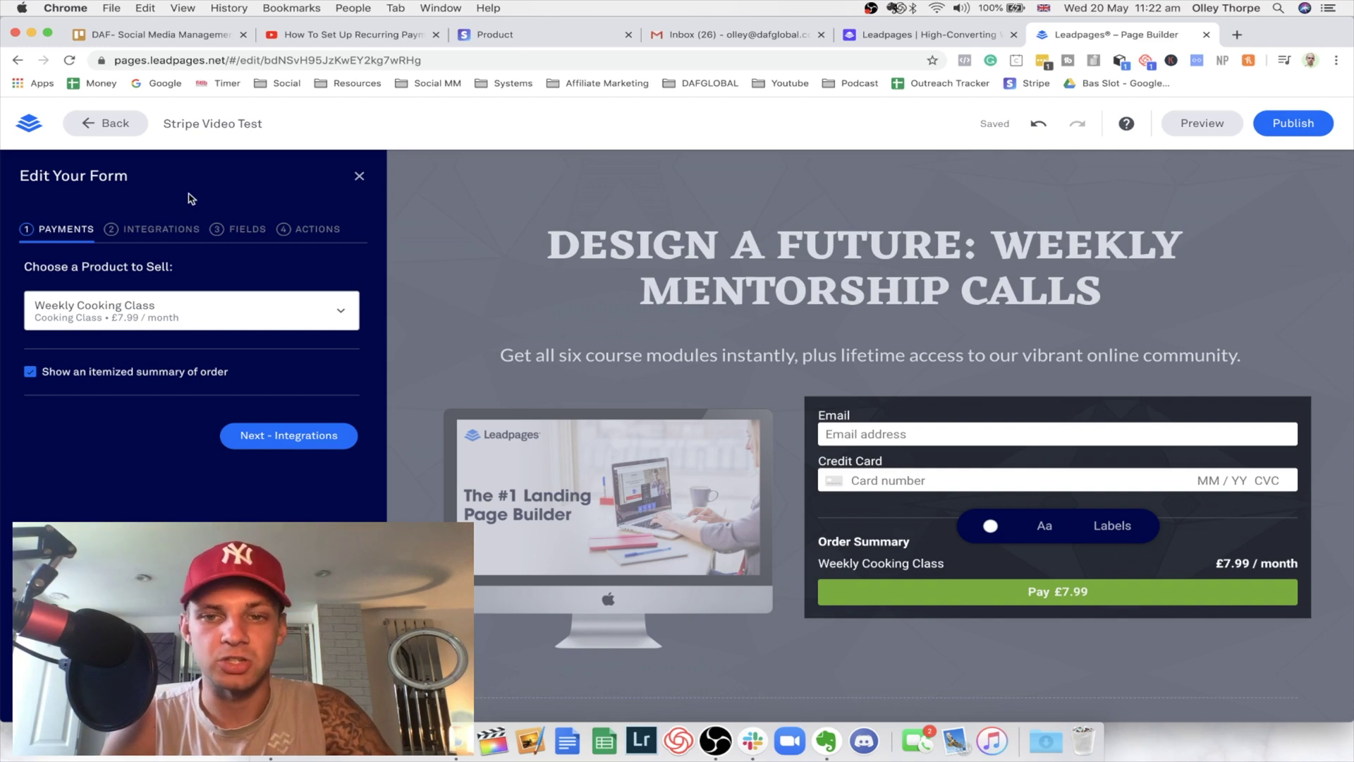
click(148, 229)
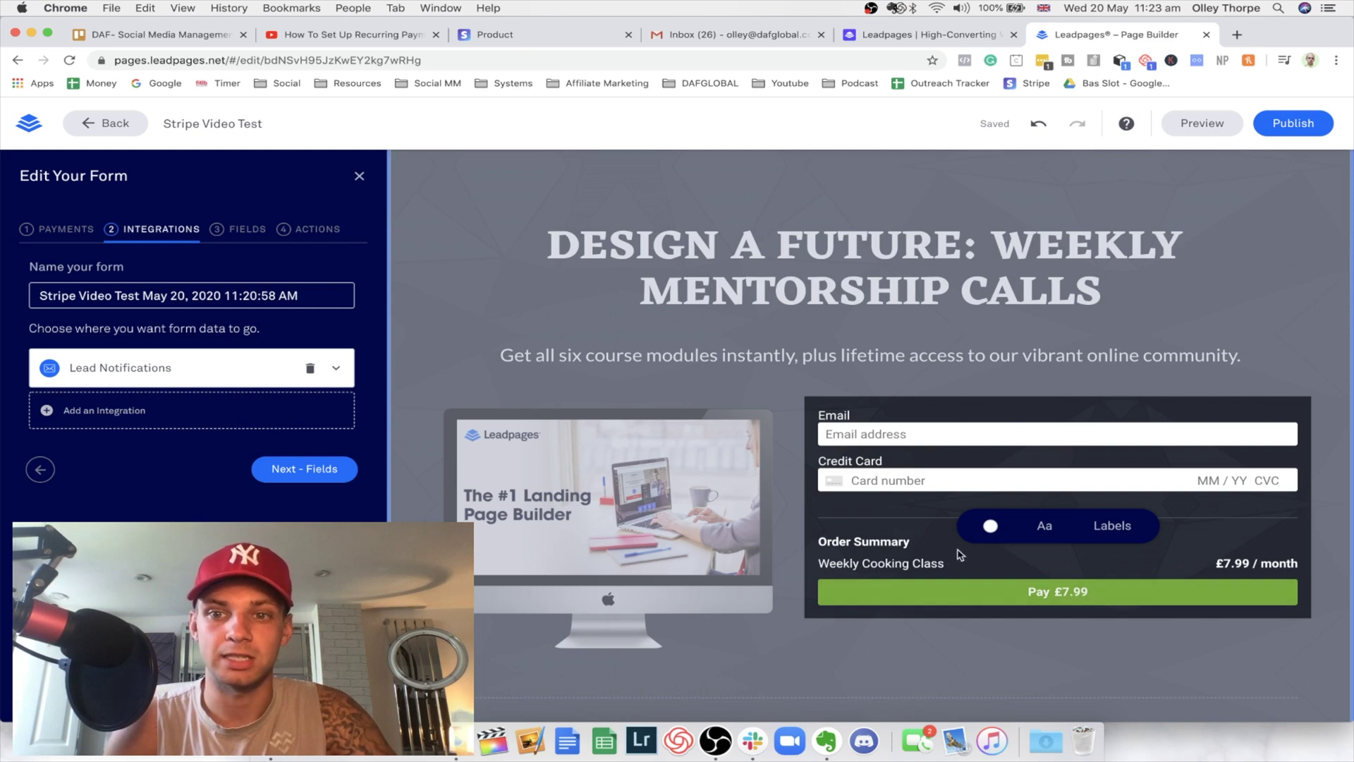
Step: Rename the form to 'Weekly Cooking Class Form' and bring up the full integrations catalogue
triple_click(323, 293)
key(BackSpace)
text(W)
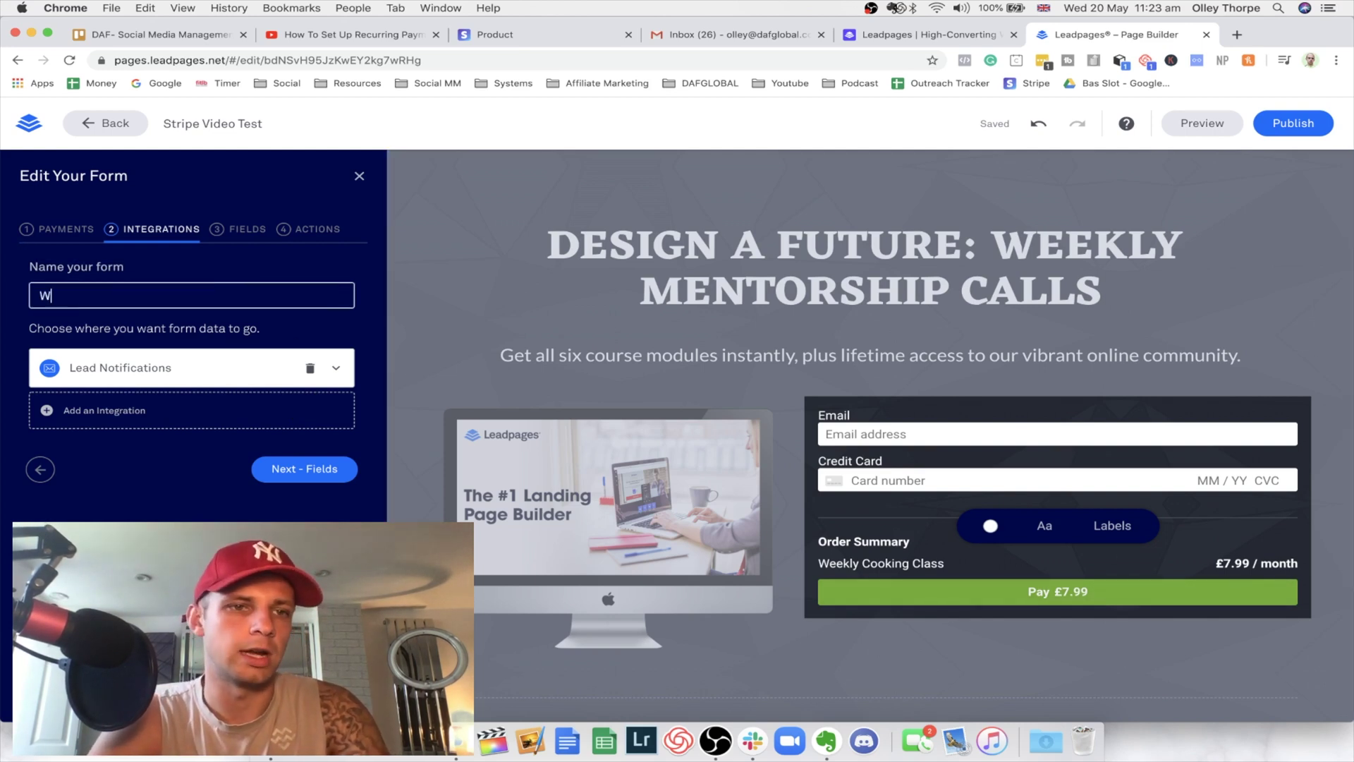
text(eekly Cook)
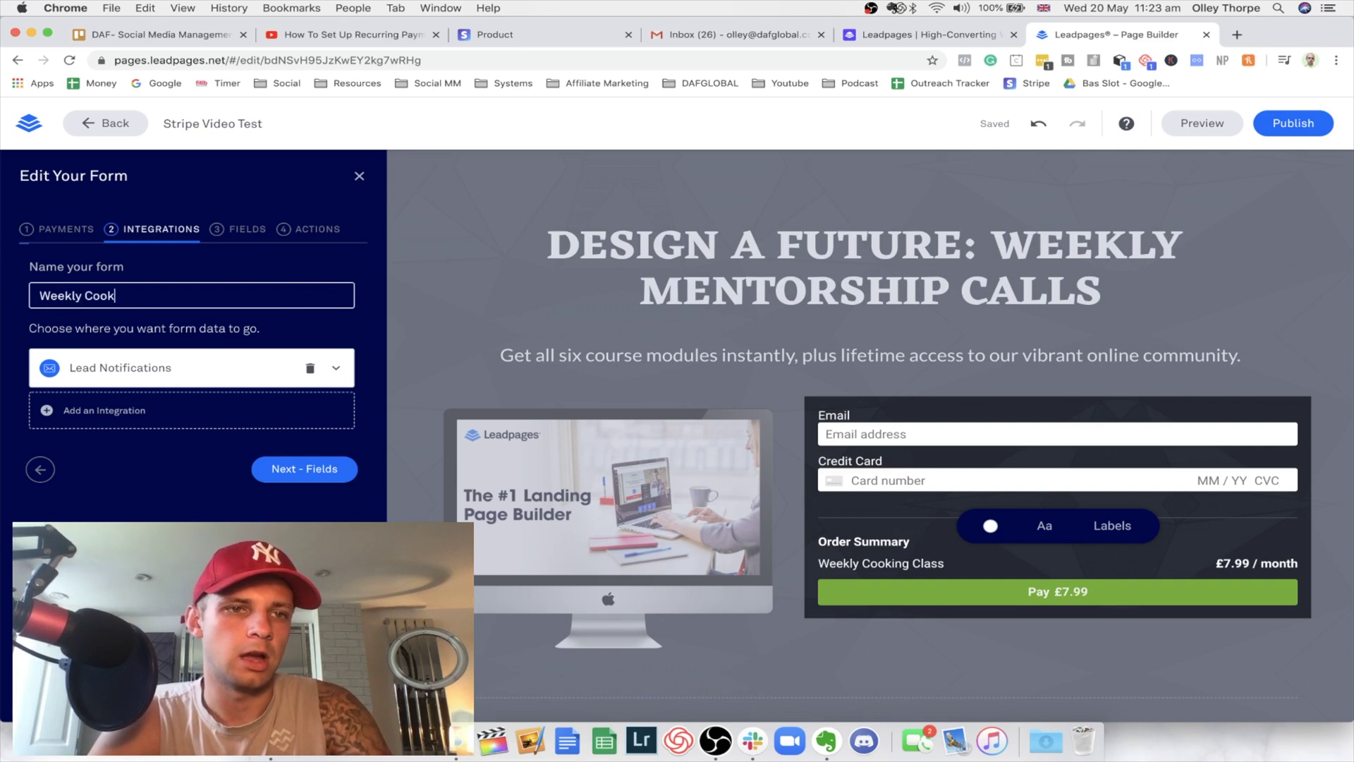
text(ing Class Form)
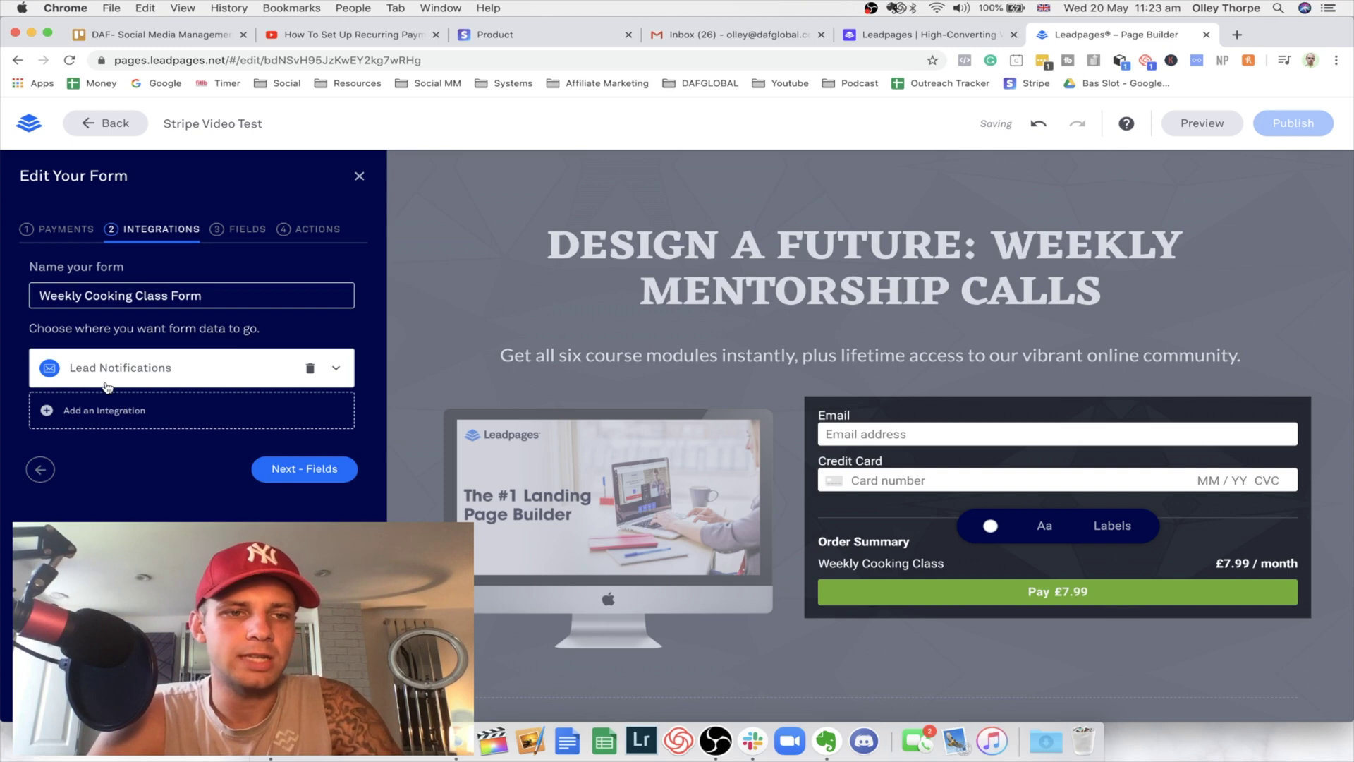
click(109, 409)
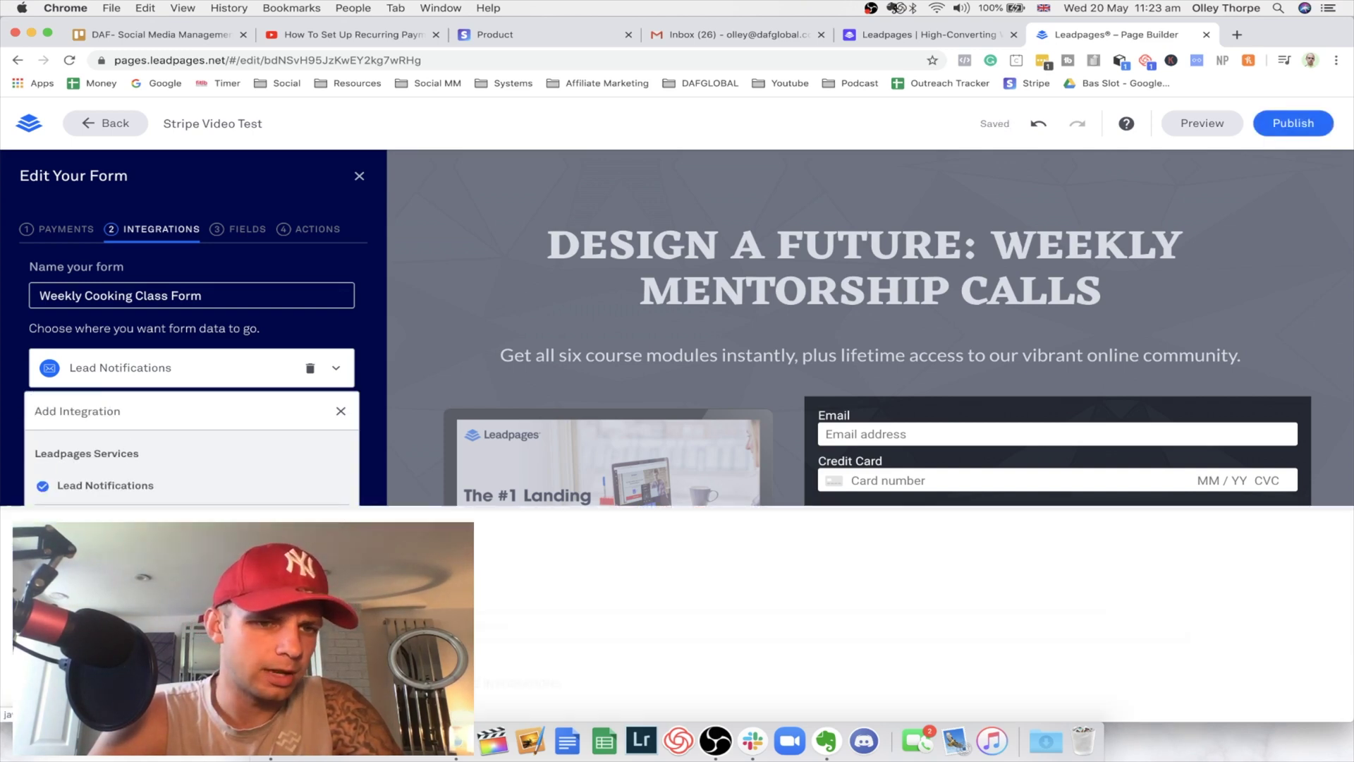
click(267, 525)
scroll(267, 519, down, 2)
scroll(267, 520, down, 6)
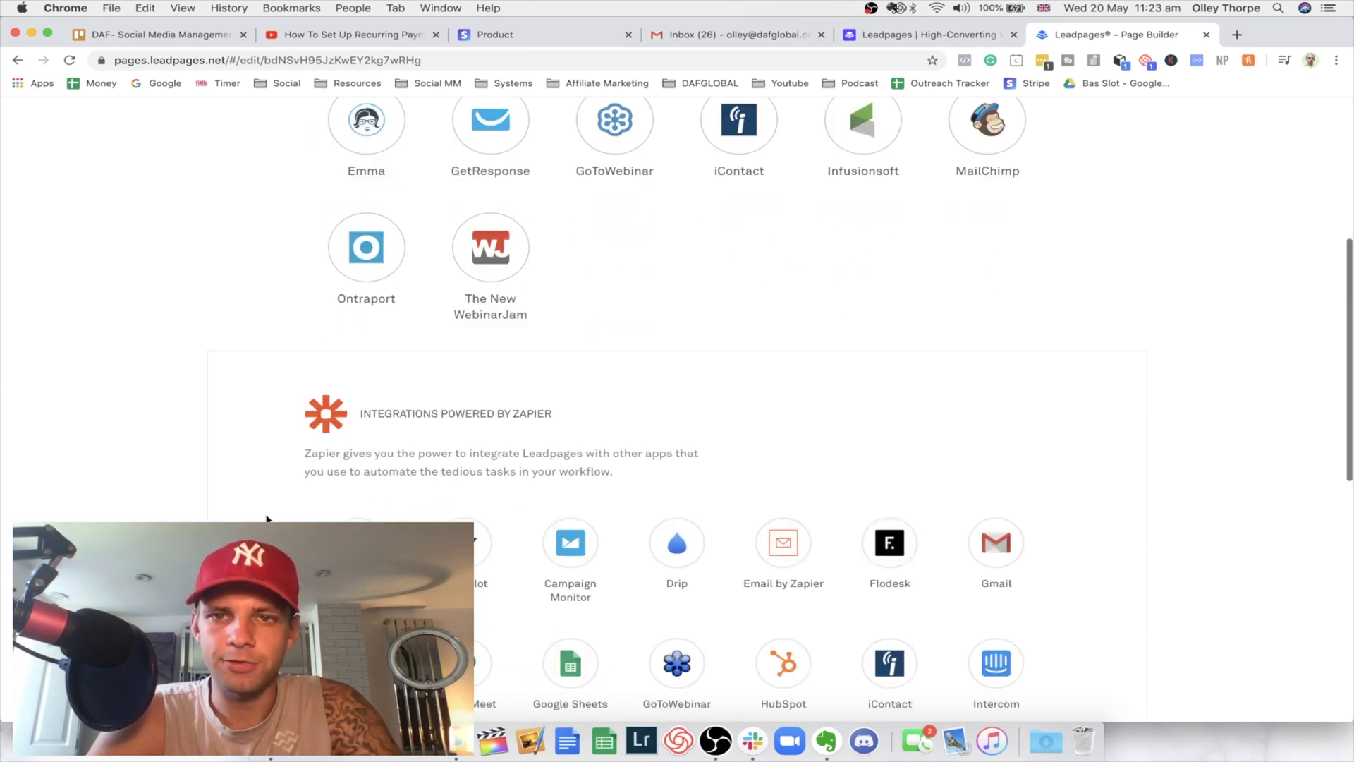
scroll(267, 519, down, 3)
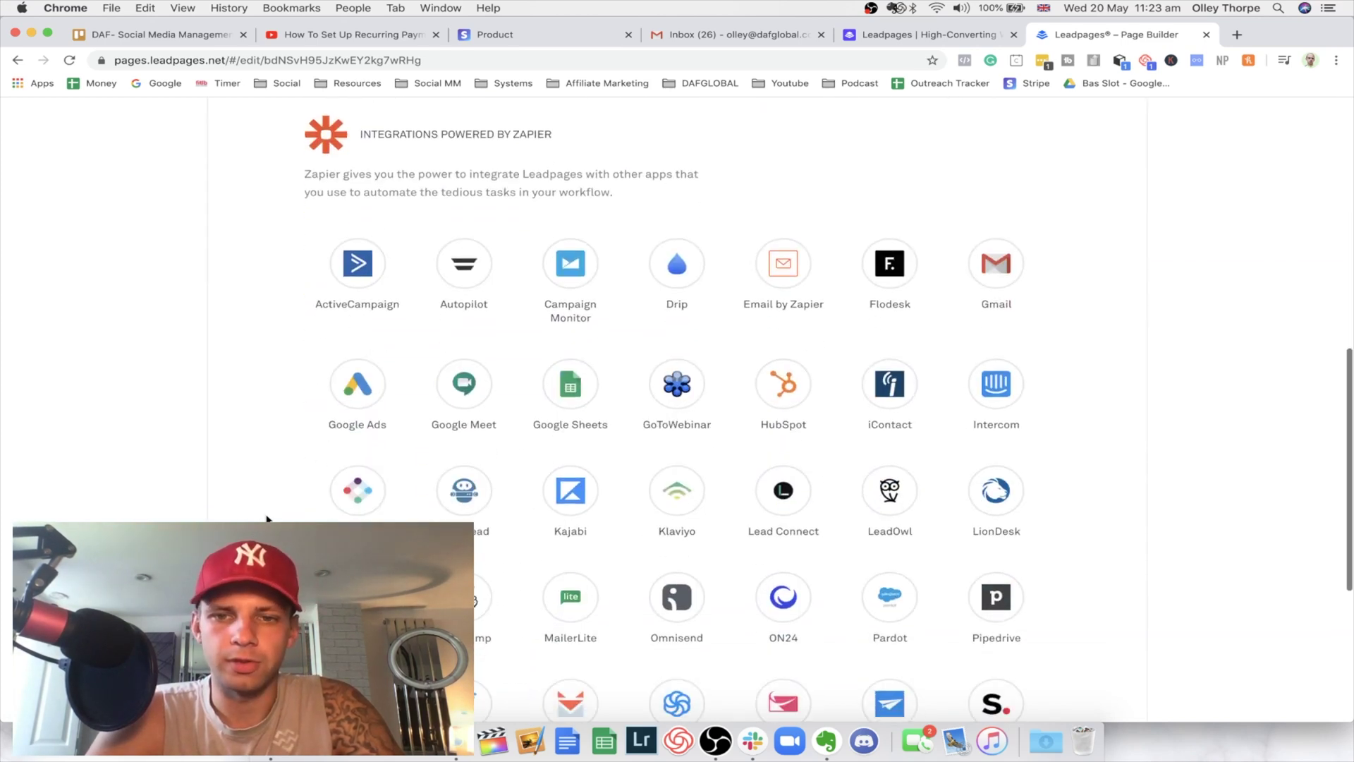
scroll(266, 520, up, 15)
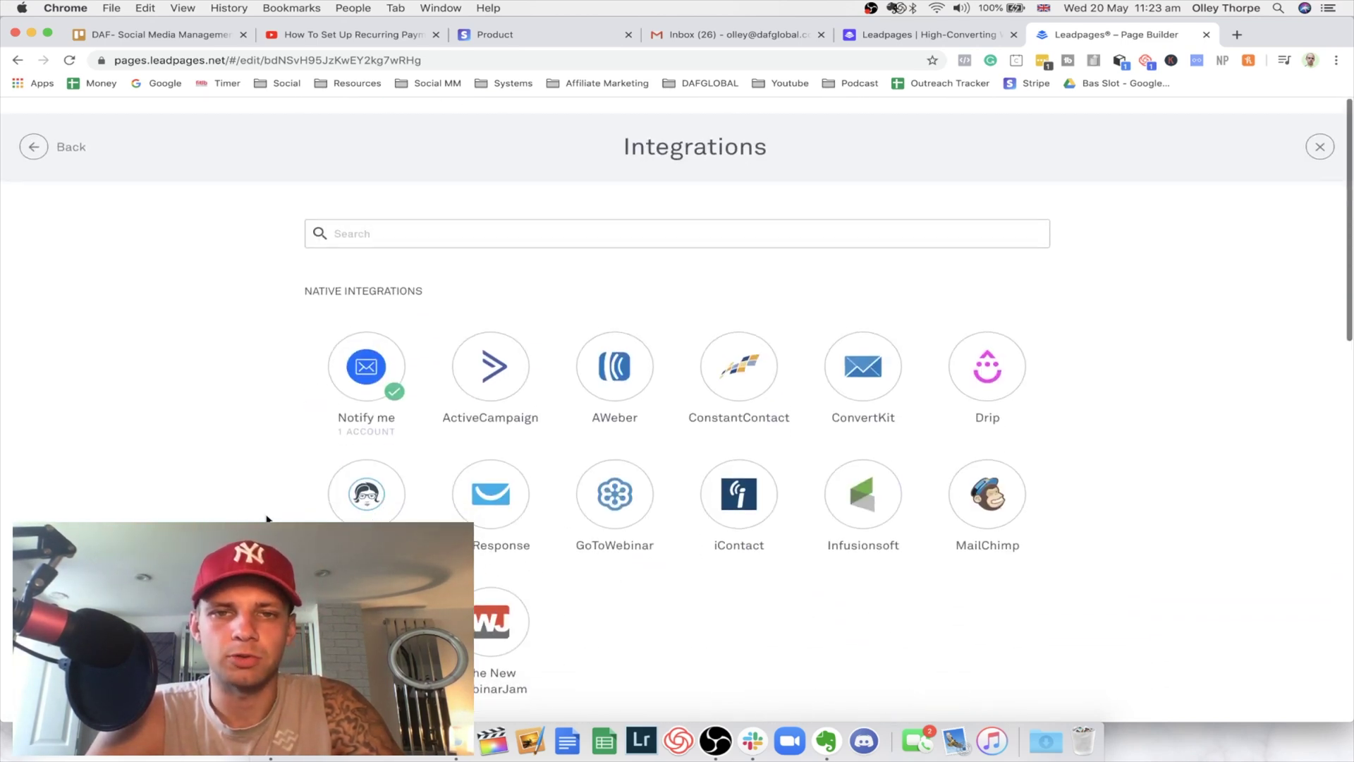
scroll(234, 486, down, 1)
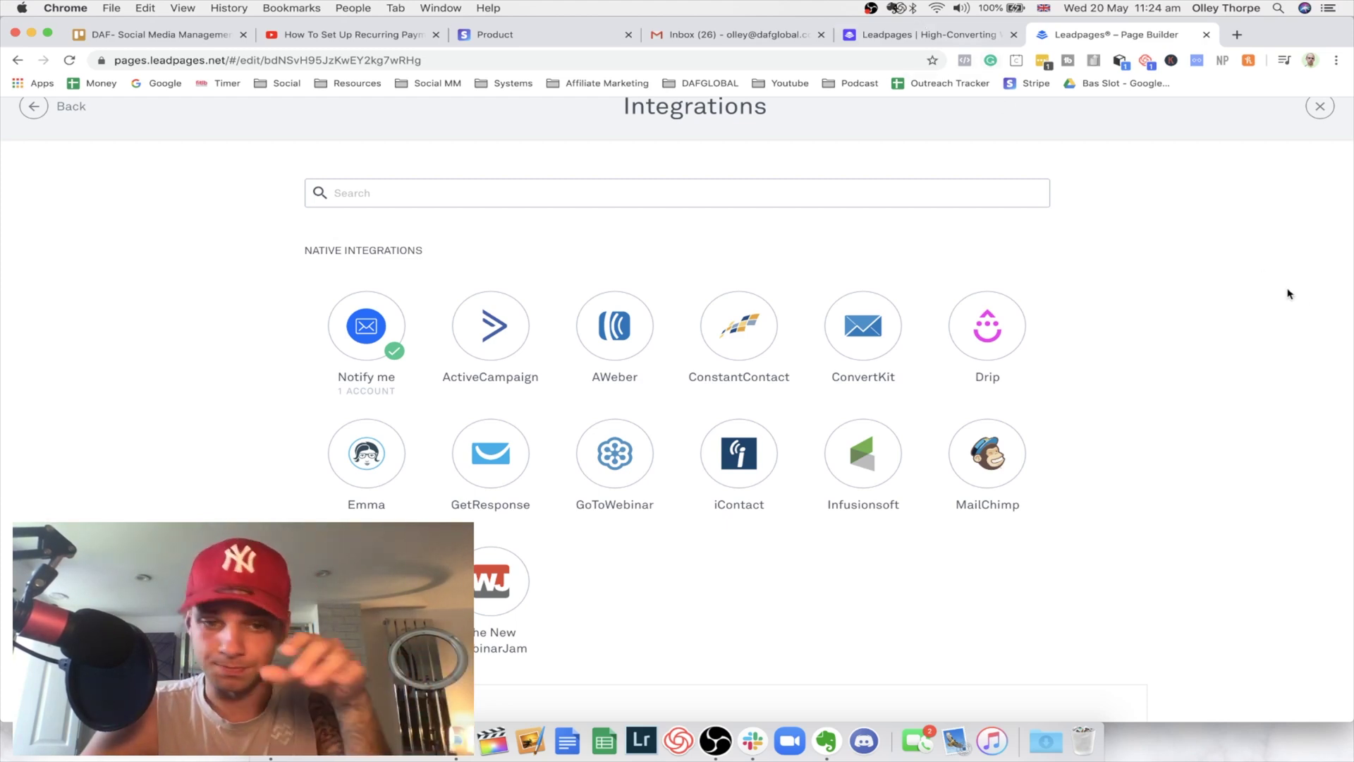
click(1321, 107)
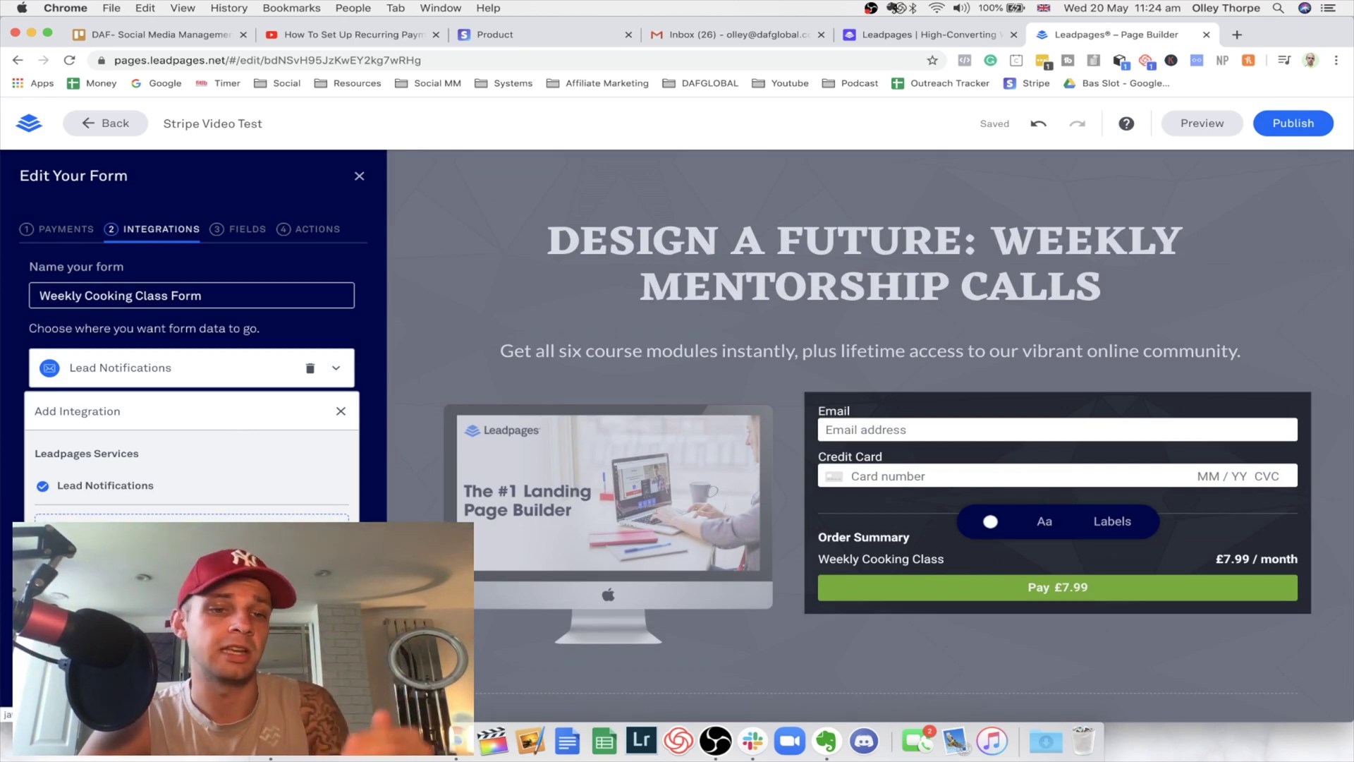
click(190, 529)
scroll(689, 550, down, 15)
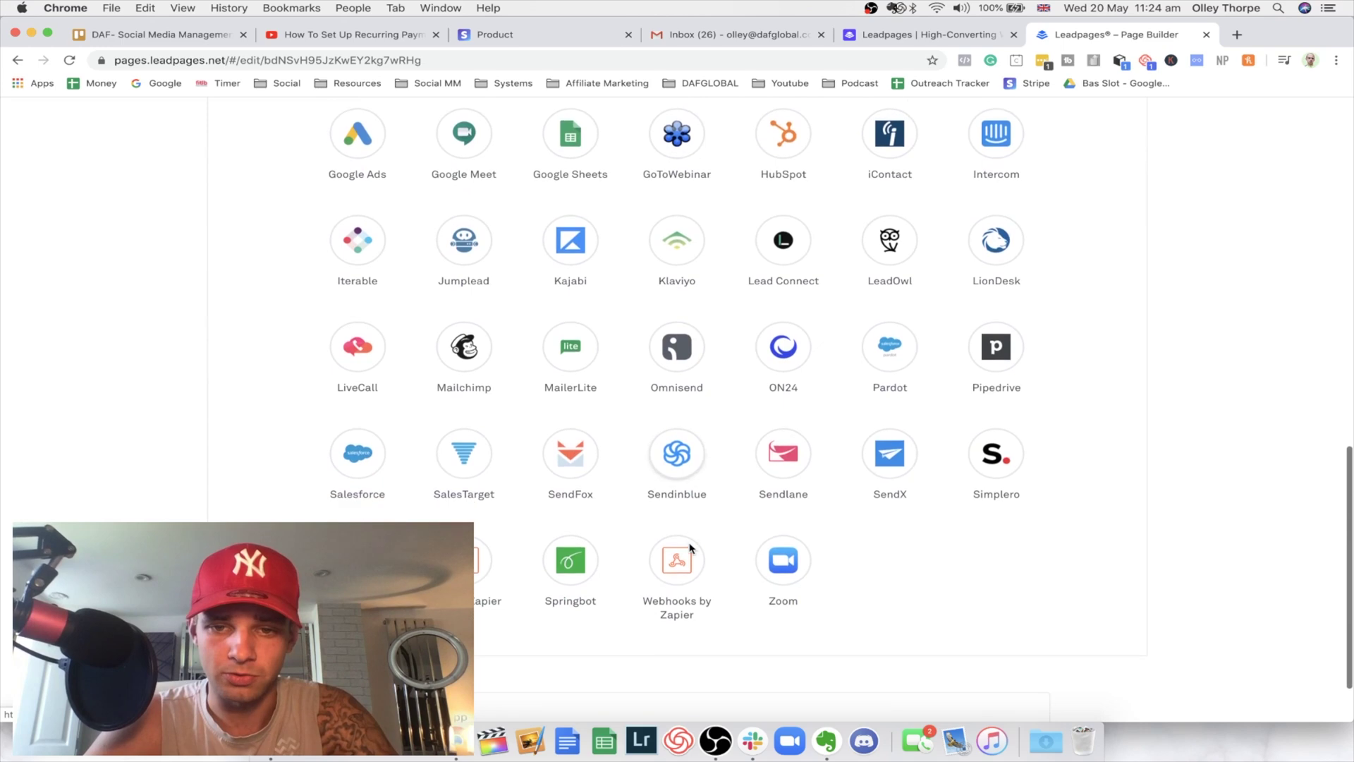
scroll(689, 548, down, 3)
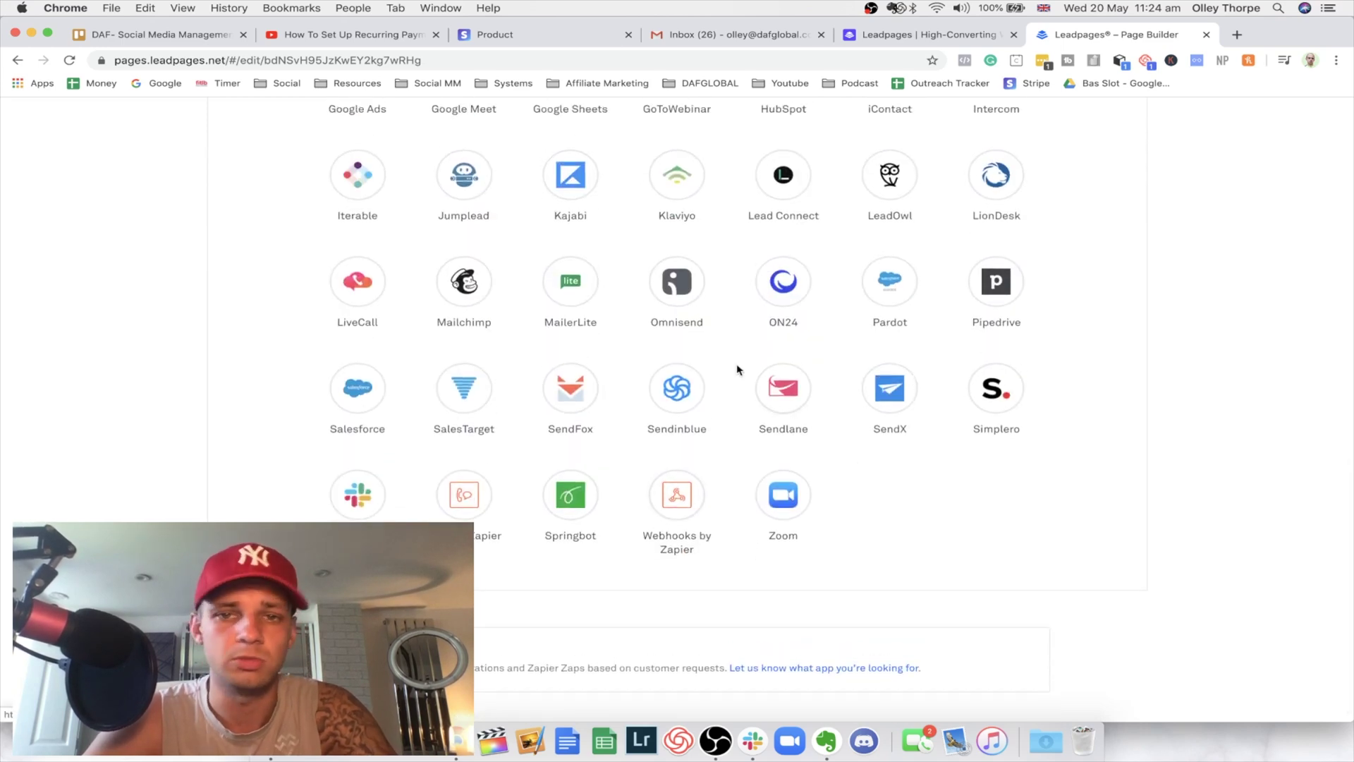
scroll(737, 370, up, 2)
scroll(726, 349, down, 1)
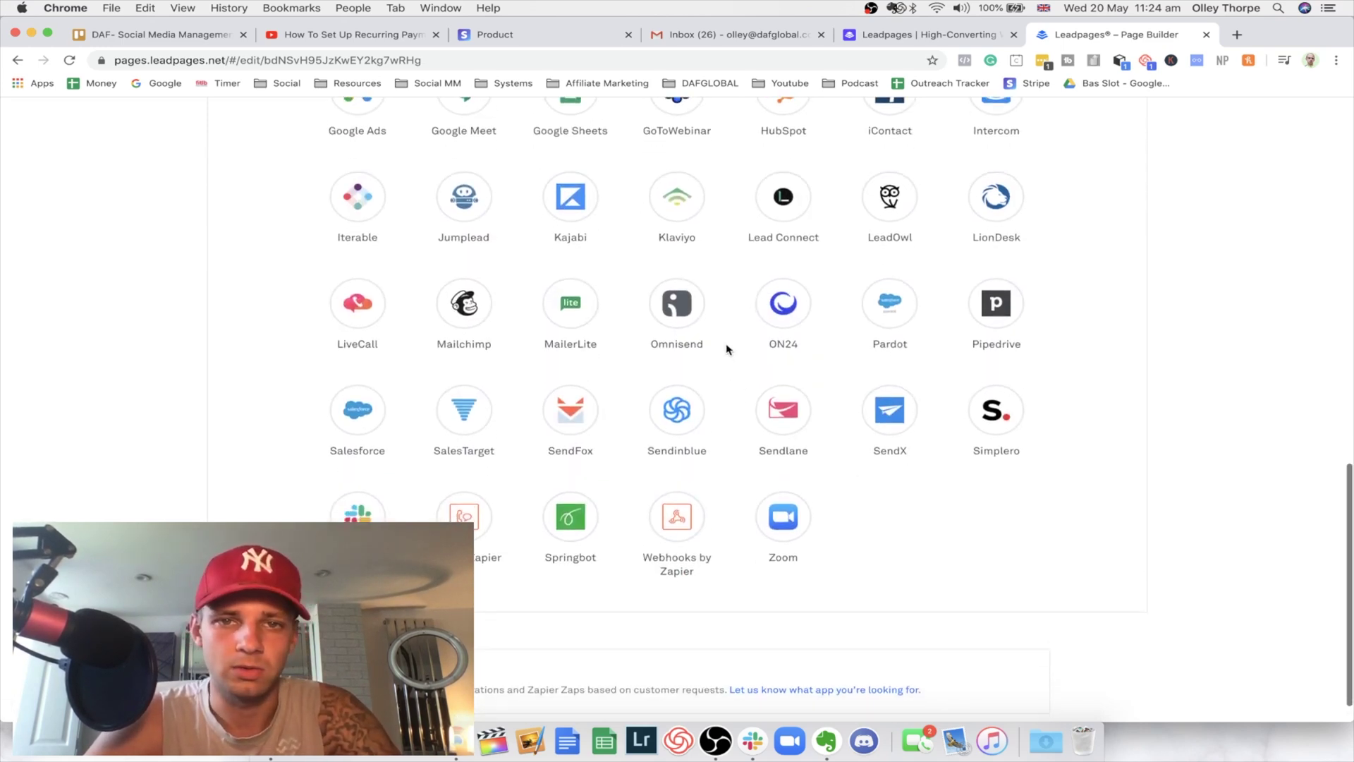
scroll(954, 283, up, 4)
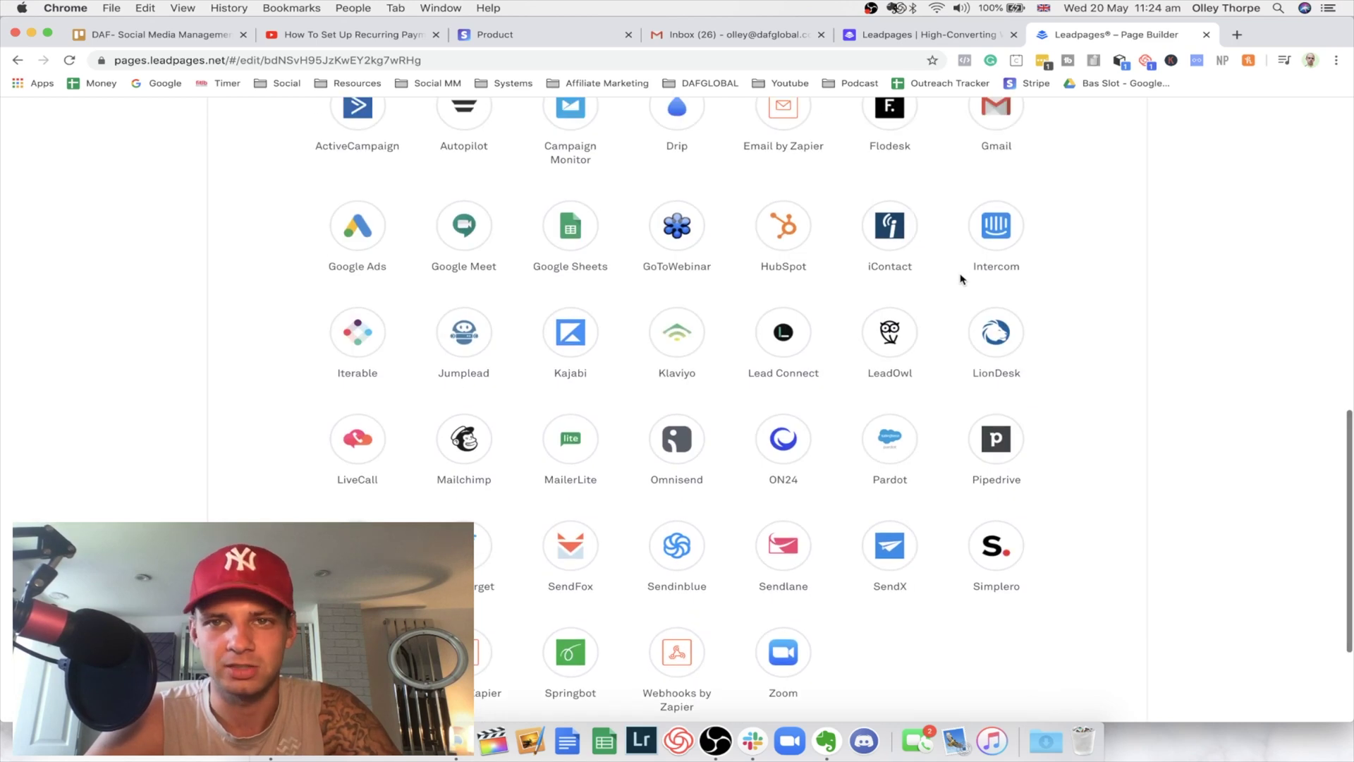
scroll(1012, 474, up, 3)
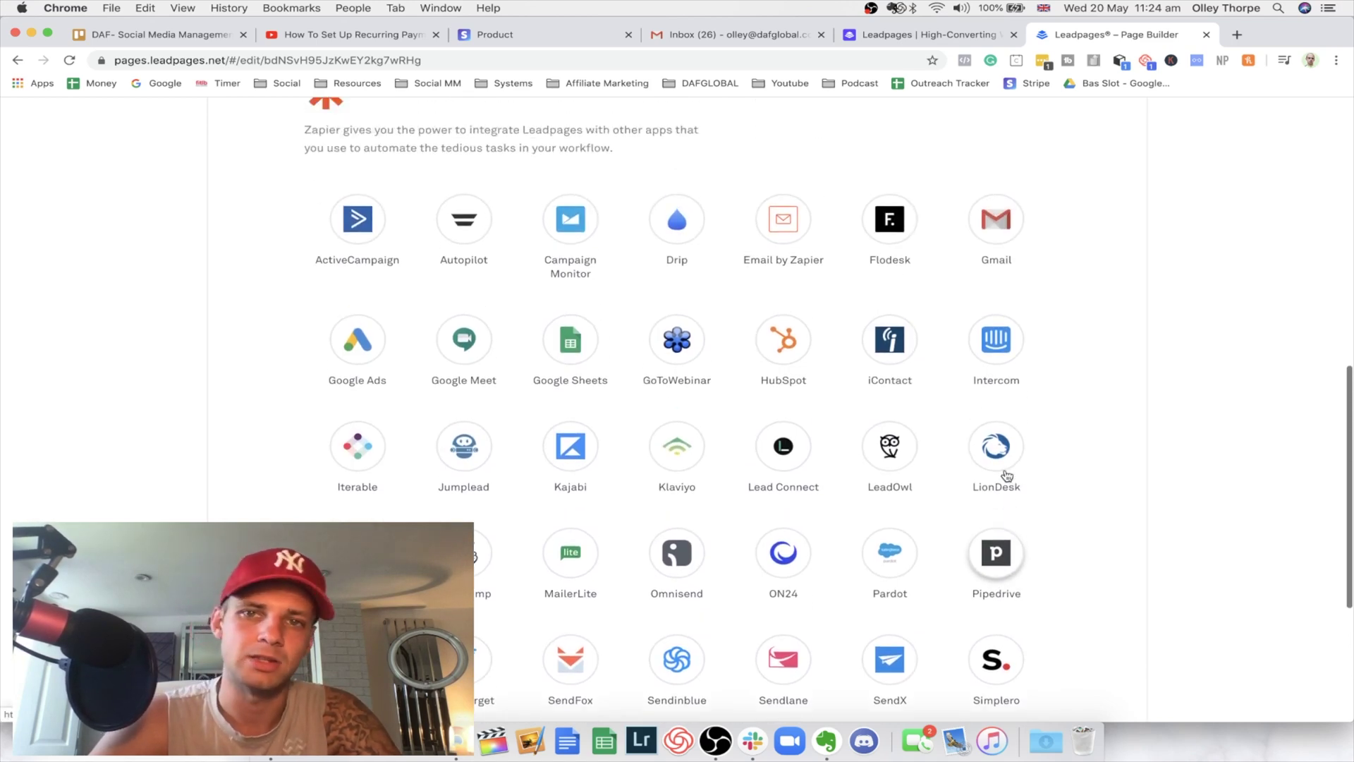
scroll(1007, 475, up, 1)
scroll(801, 237, up, 4)
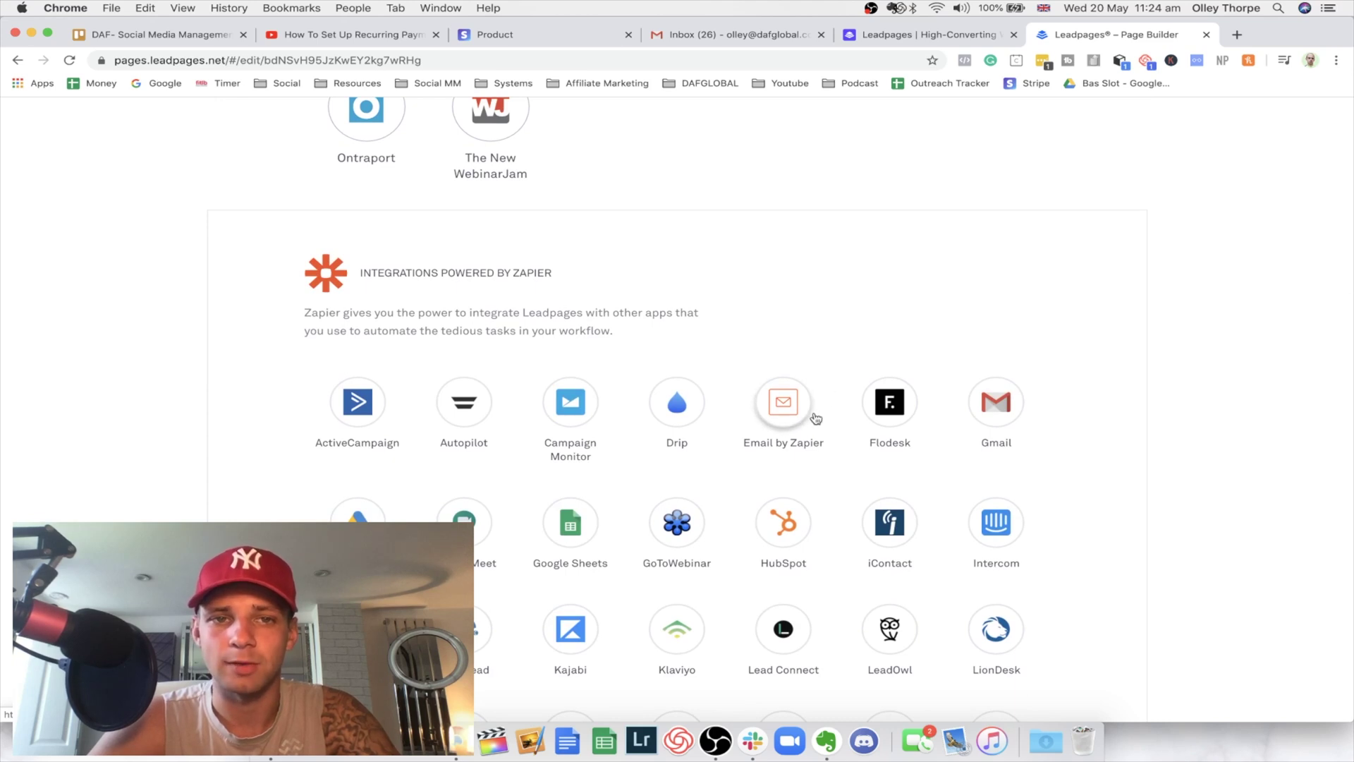
scroll(772, 420, up, 10)
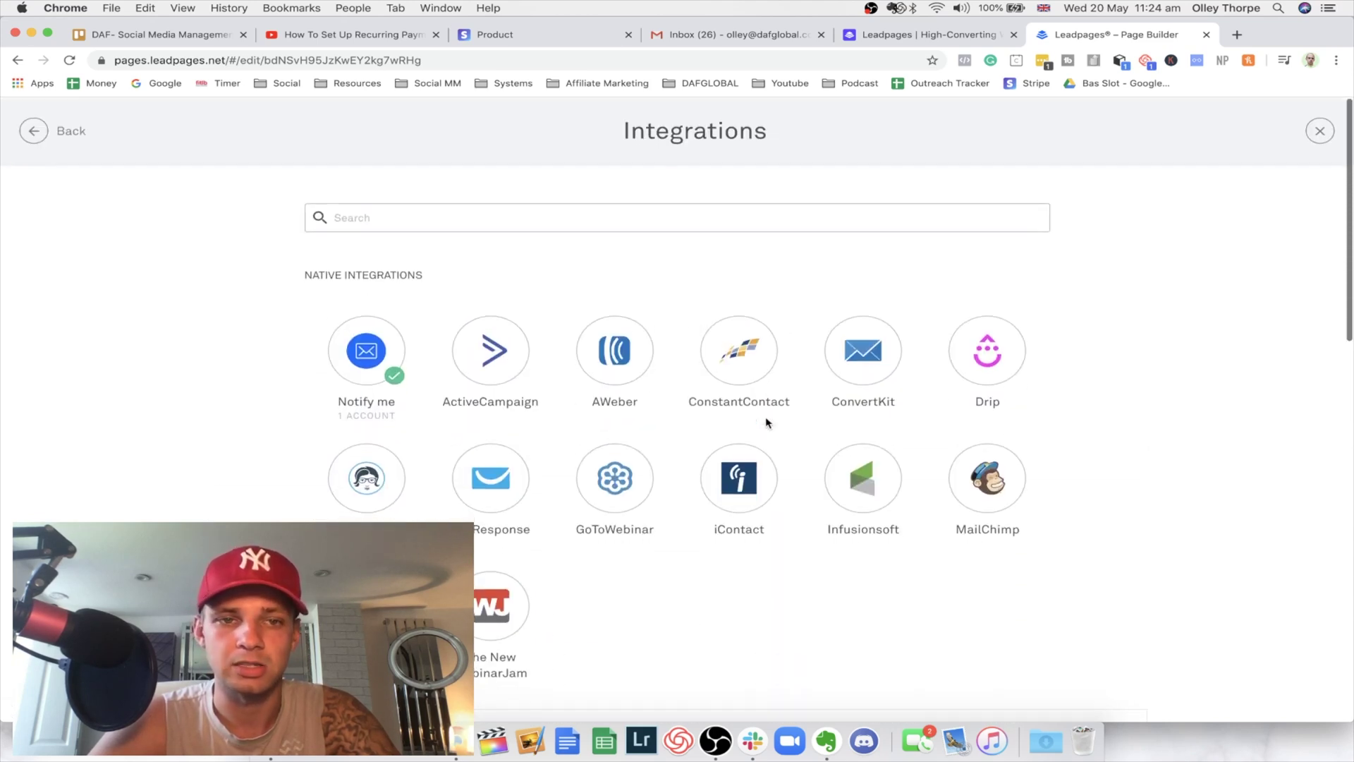
click(1321, 132)
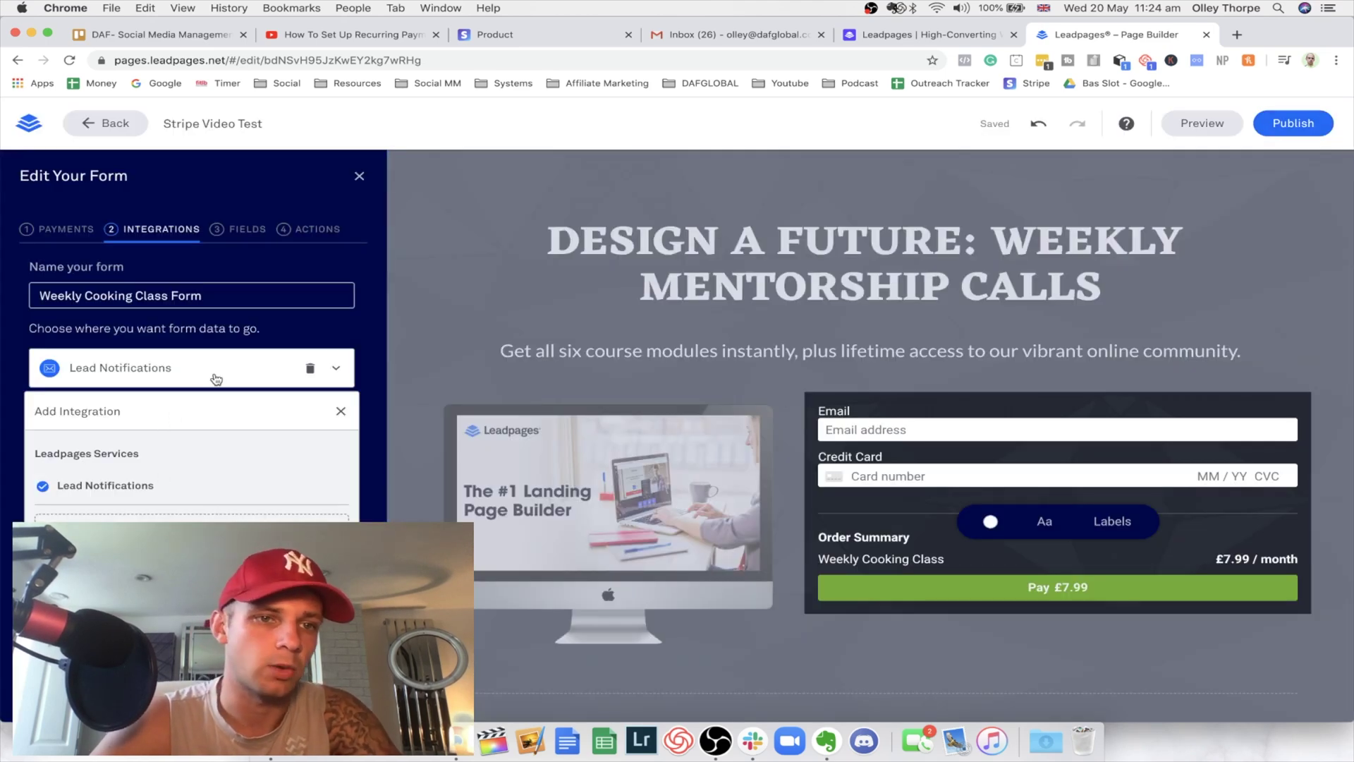
Step: Add a First Name field to the checkout form
click(240, 234)
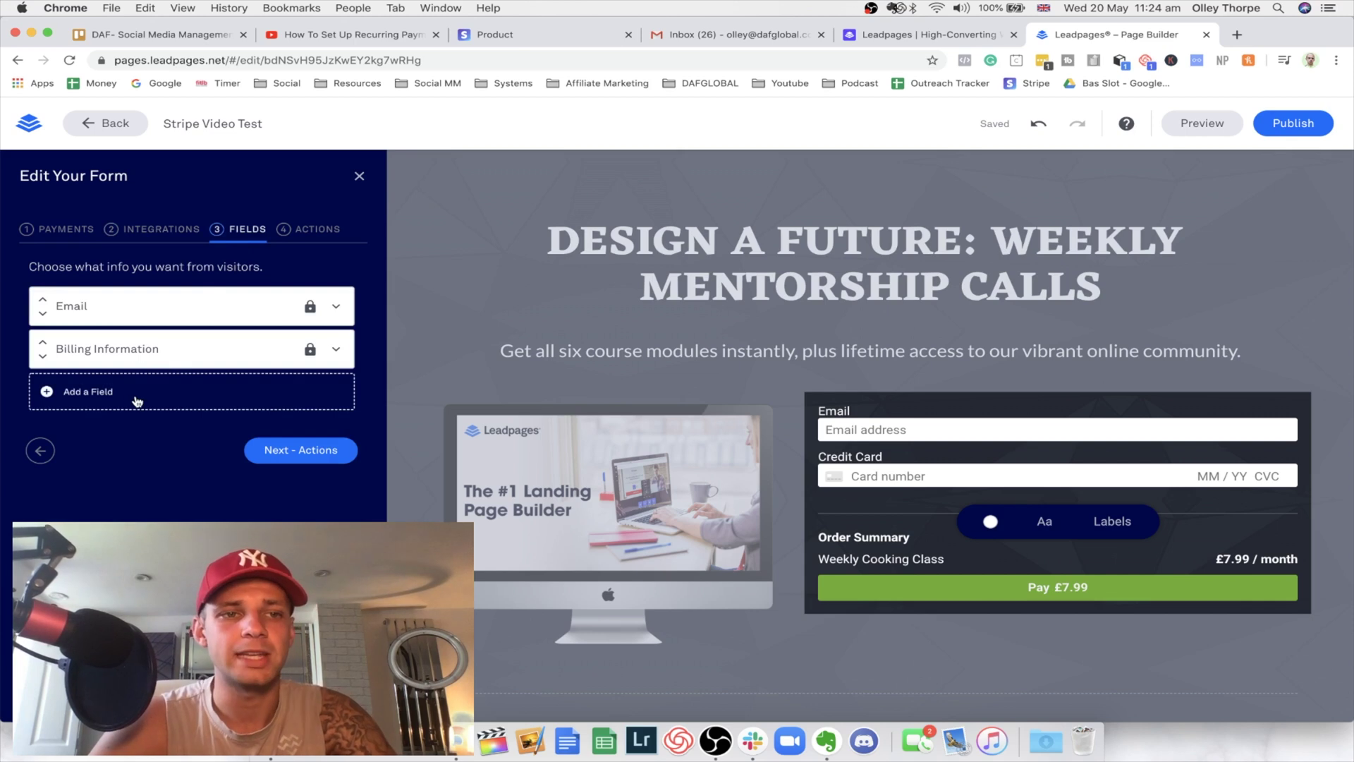
click(137, 400)
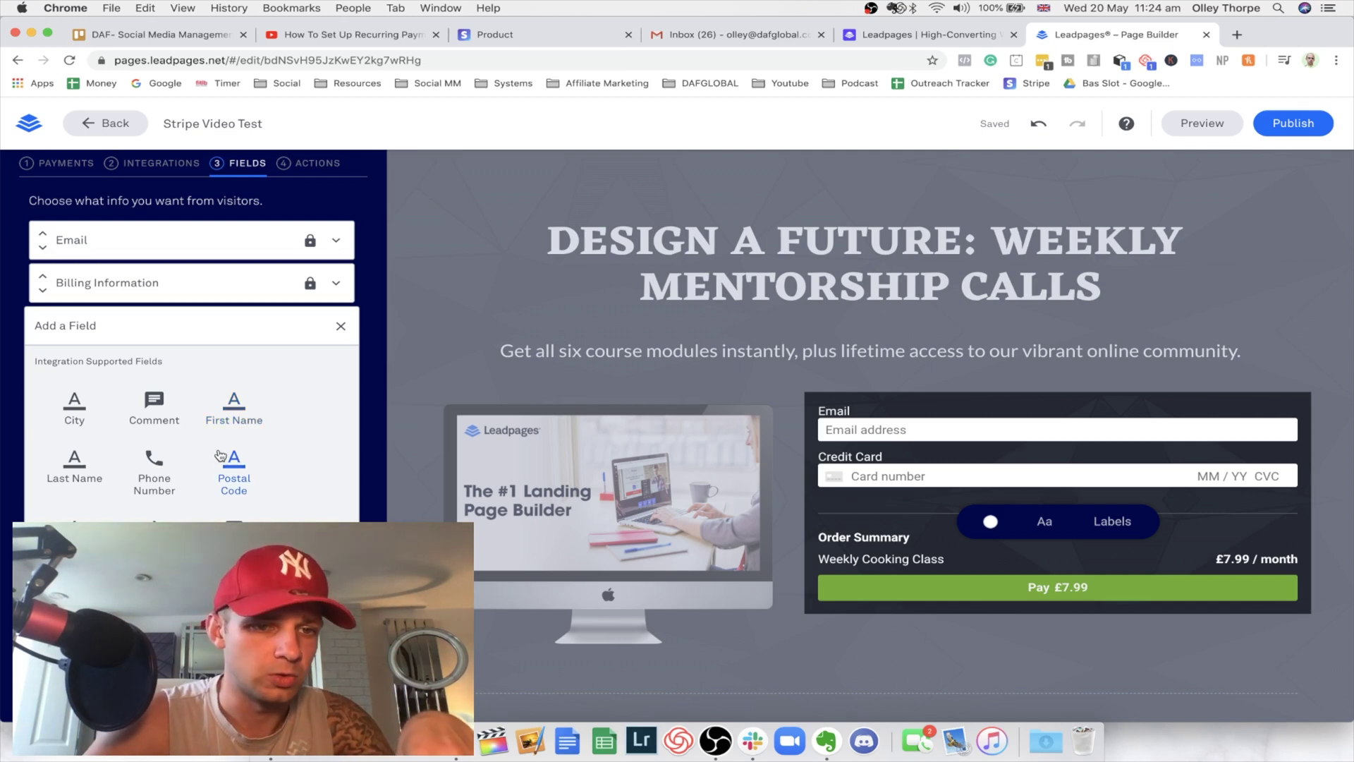
scroll(211, 451, up, 1)
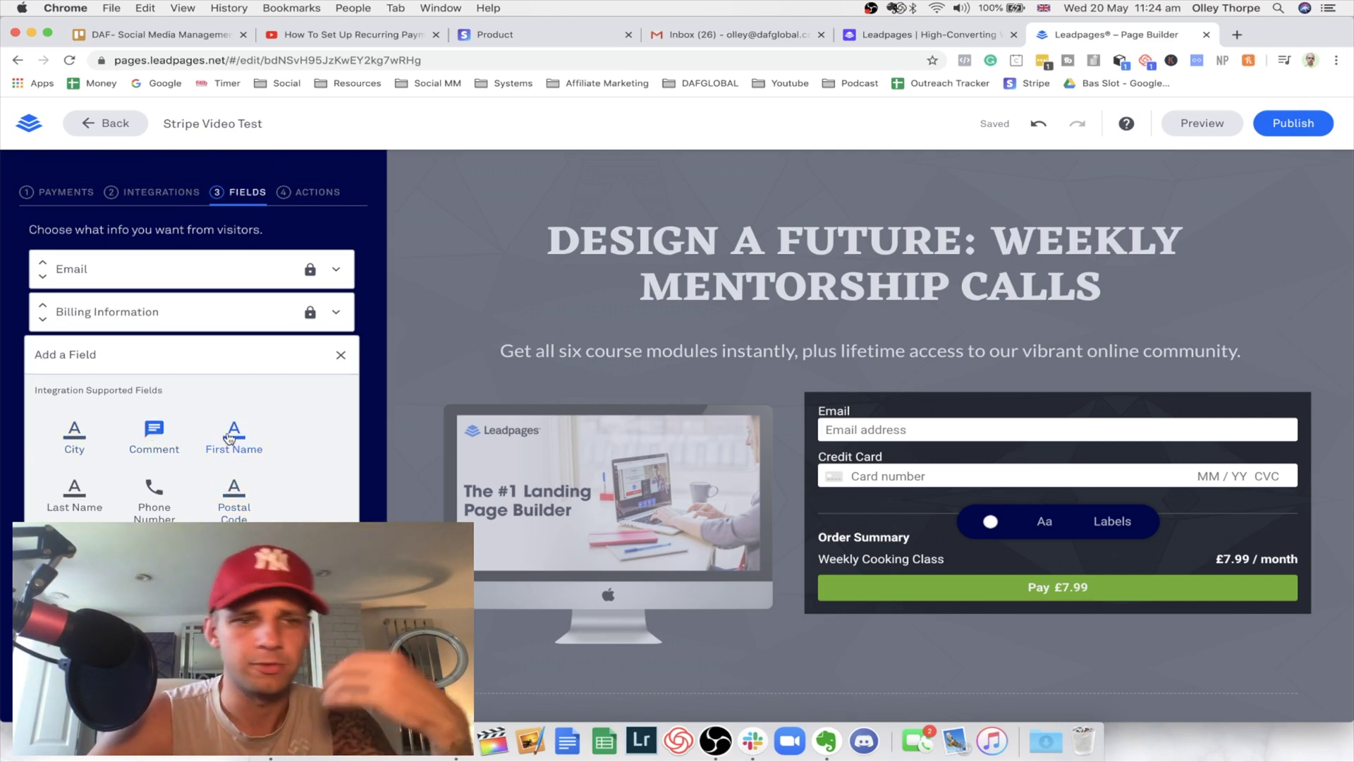
scroll(153, 435, down, 1)
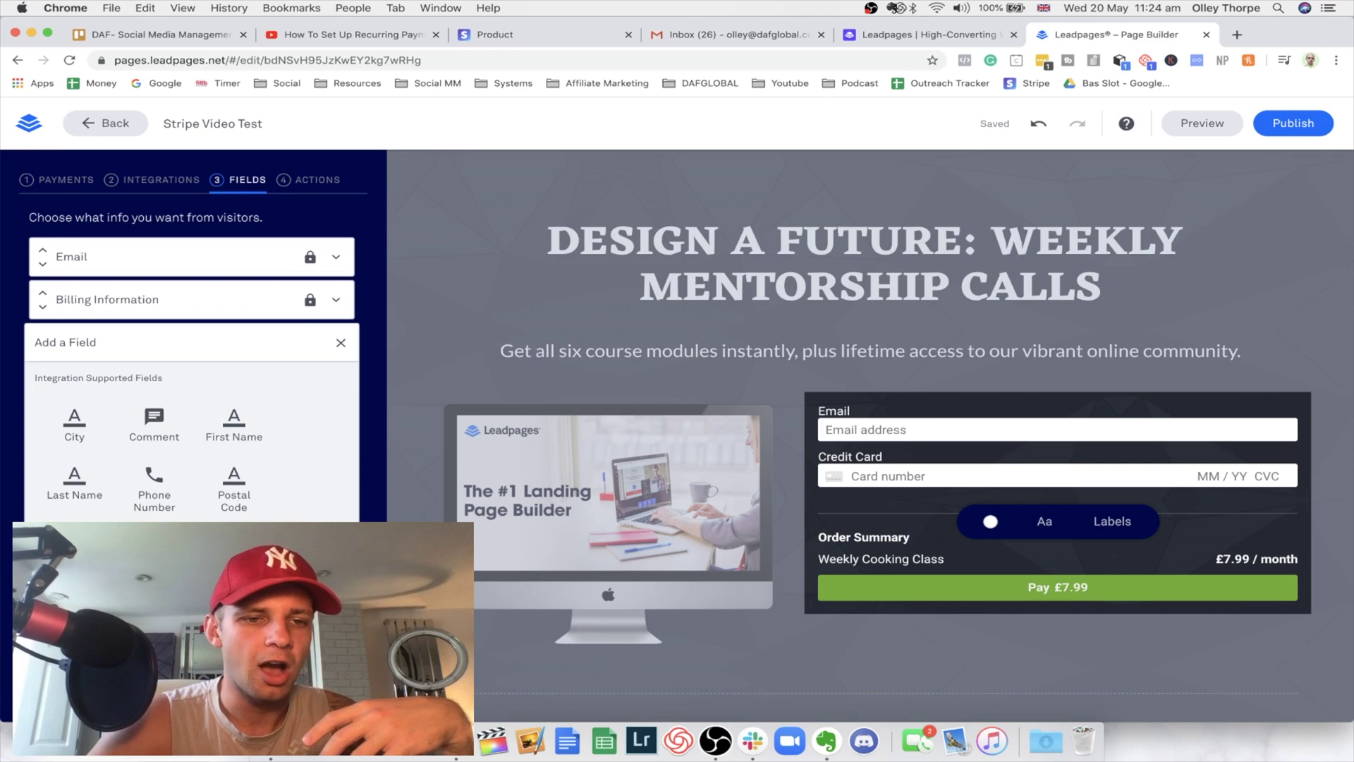
click(341, 343)
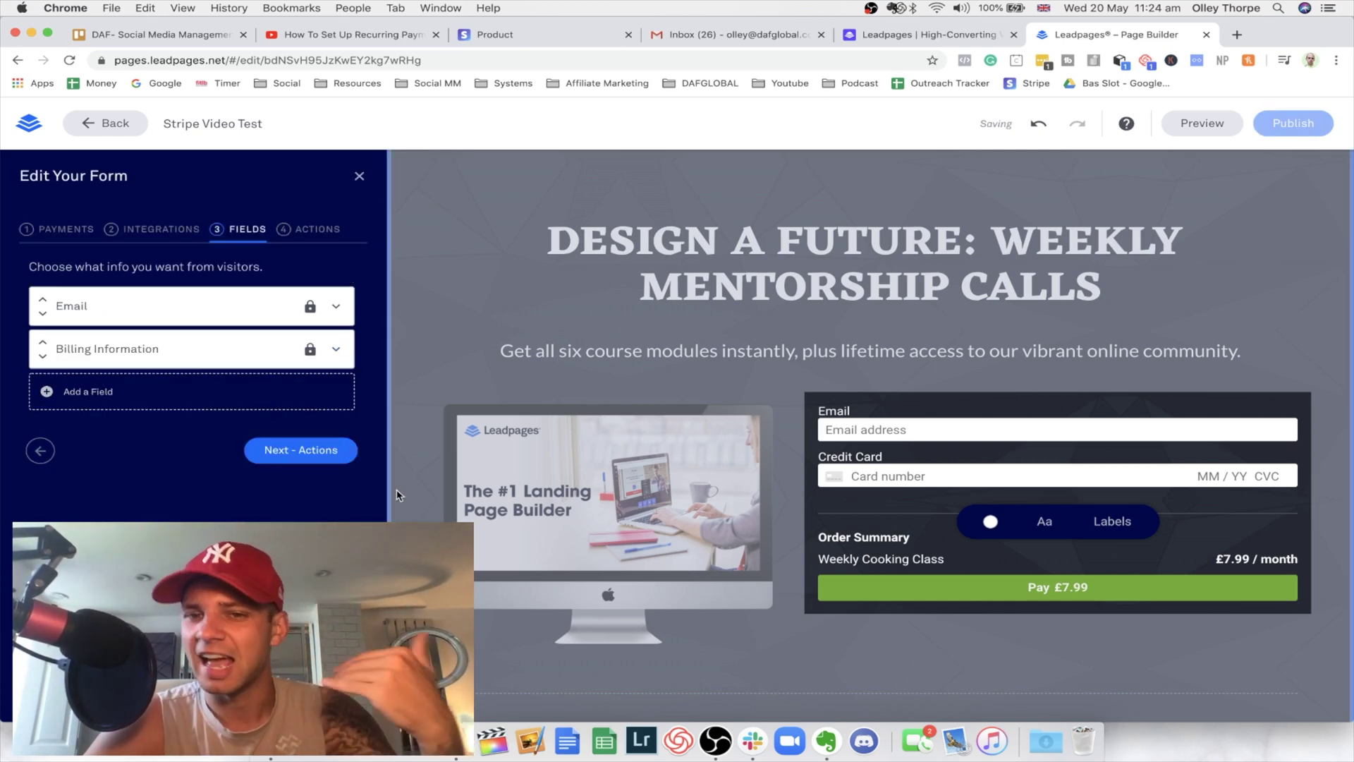
click(98, 394)
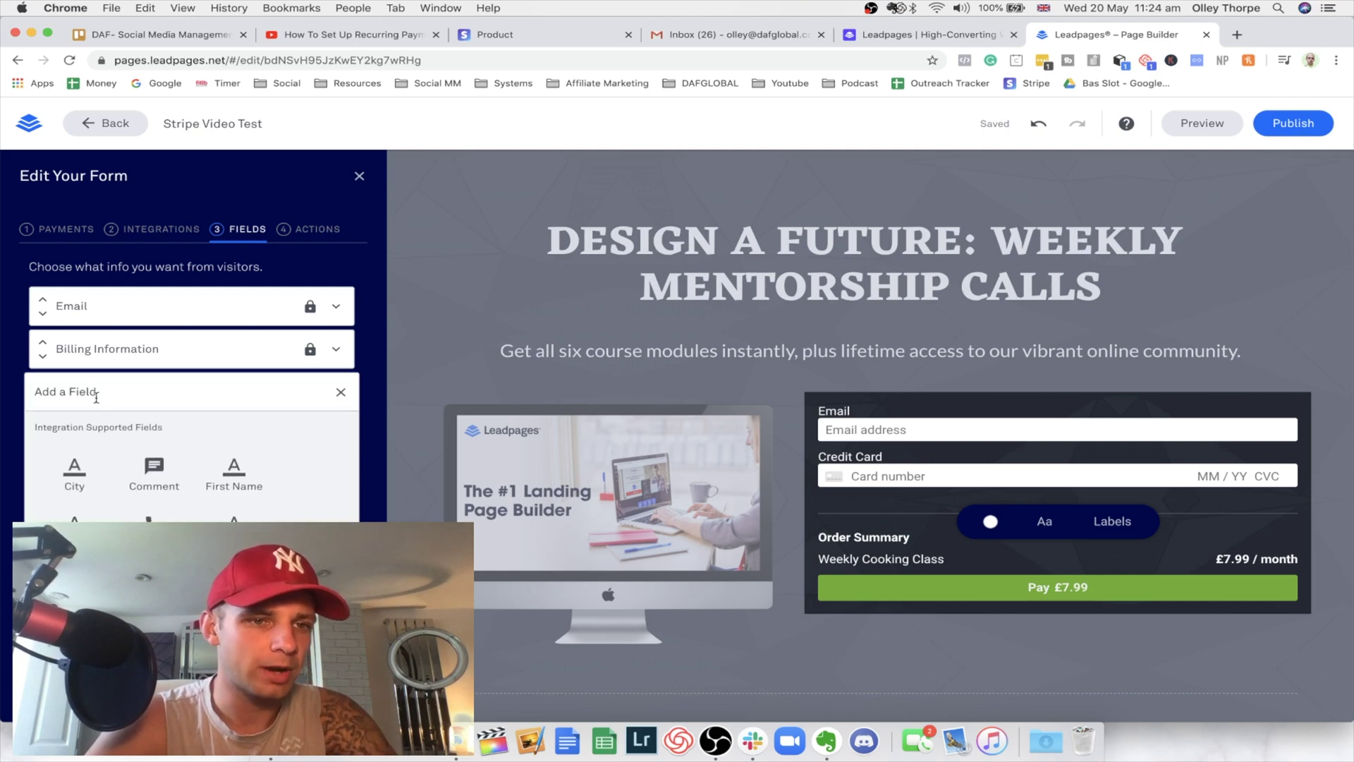
click(244, 481)
scroll(139, 520, down, 3)
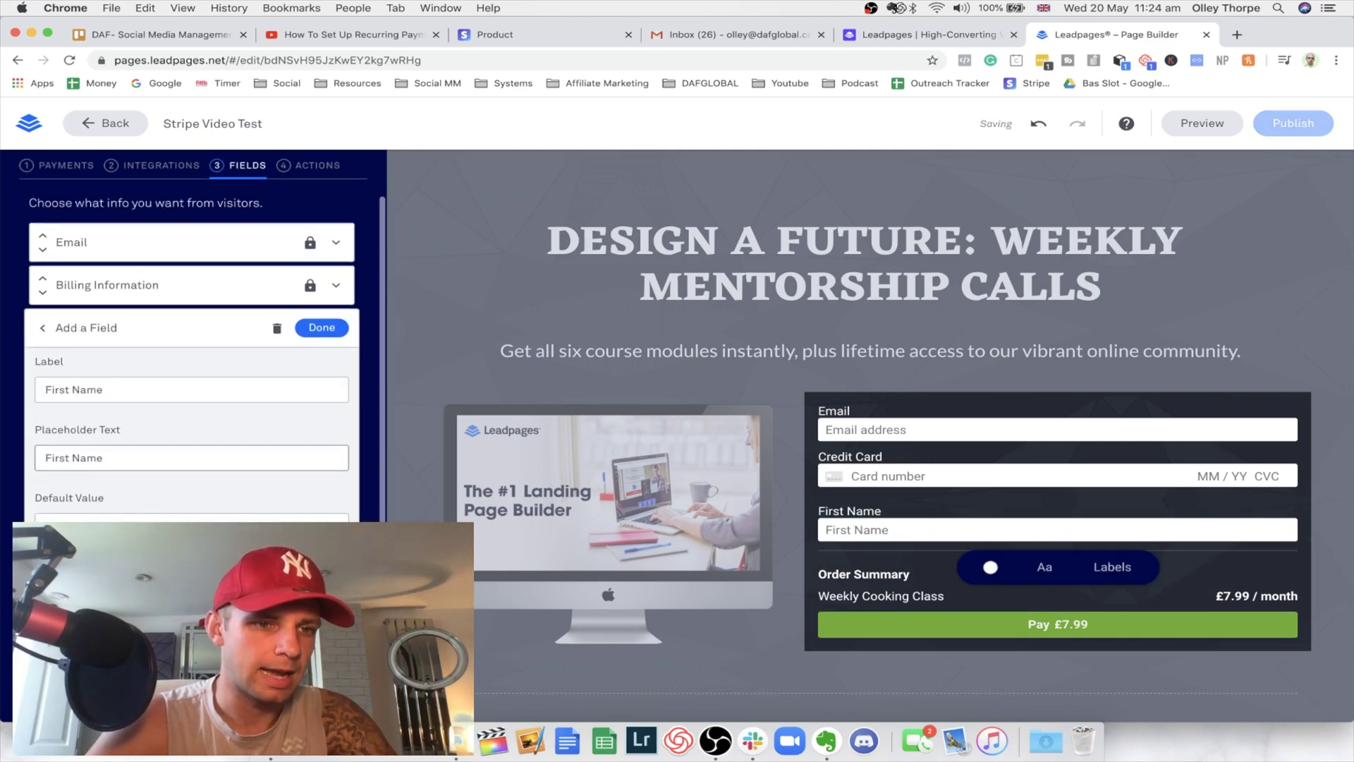
click(323, 287)
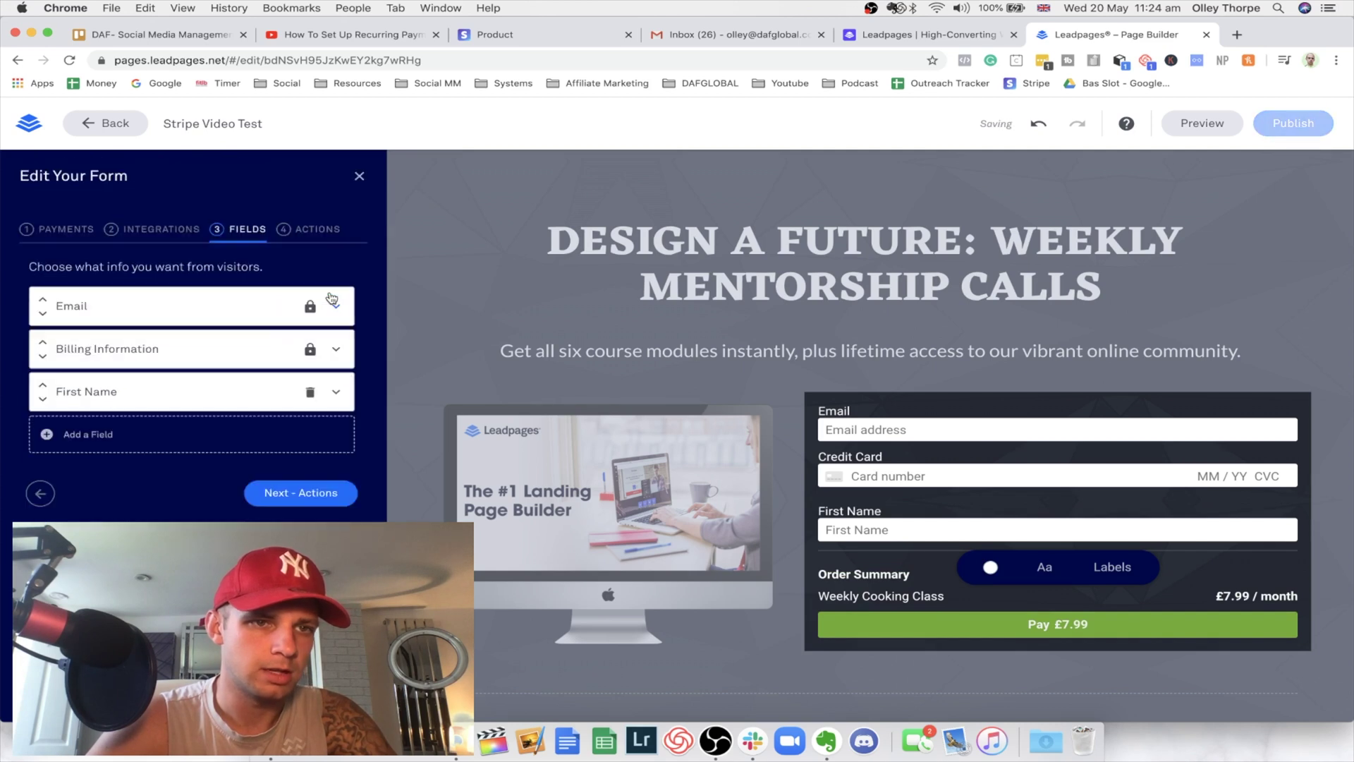
Step: Move First Name to the top, above Email and Billing Information
click(43, 386)
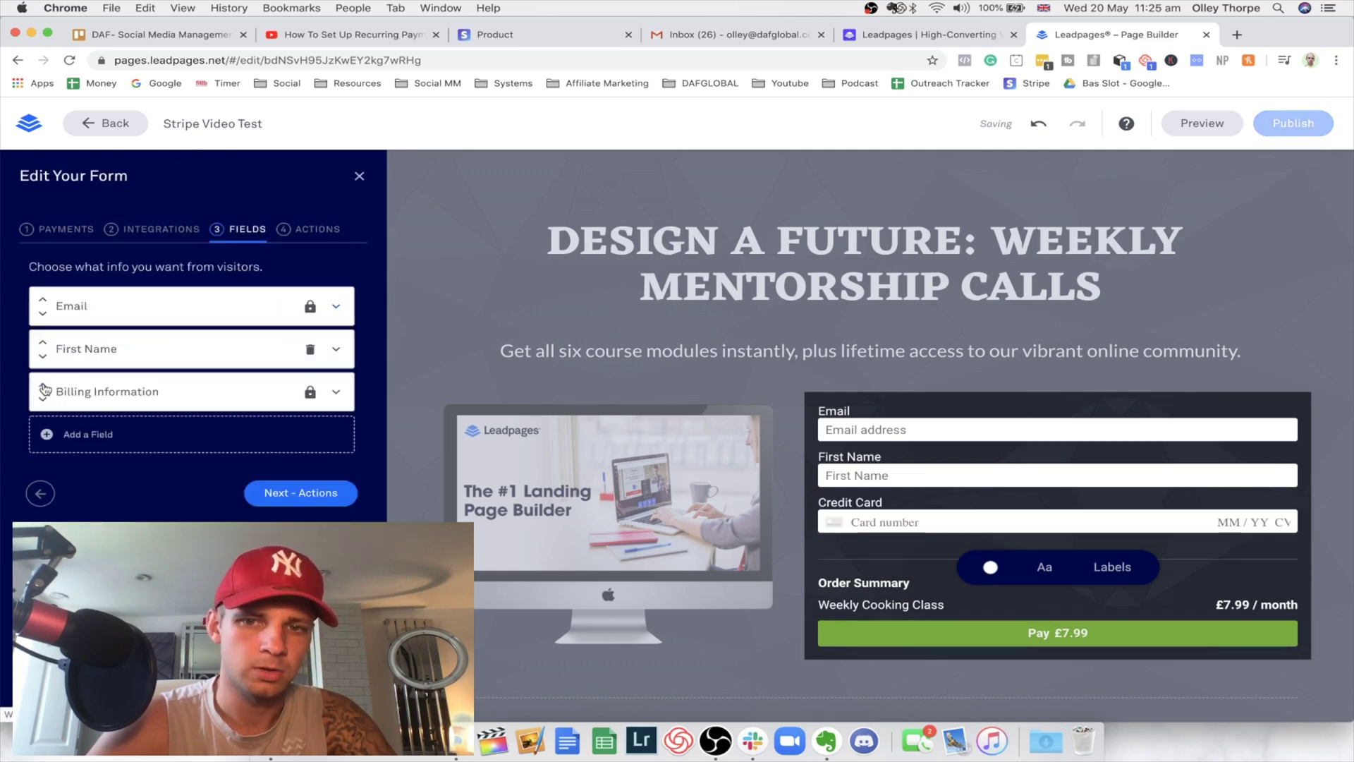
click(43, 342)
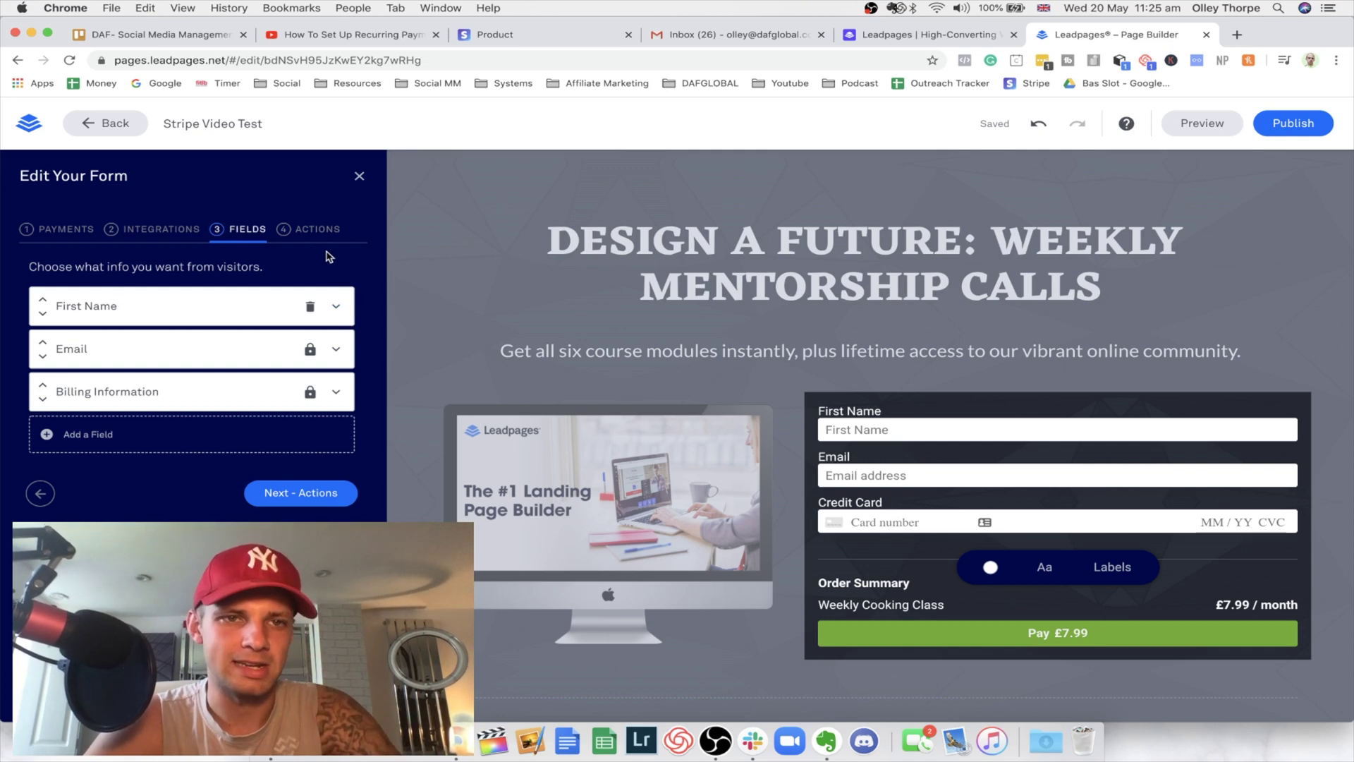
click(318, 228)
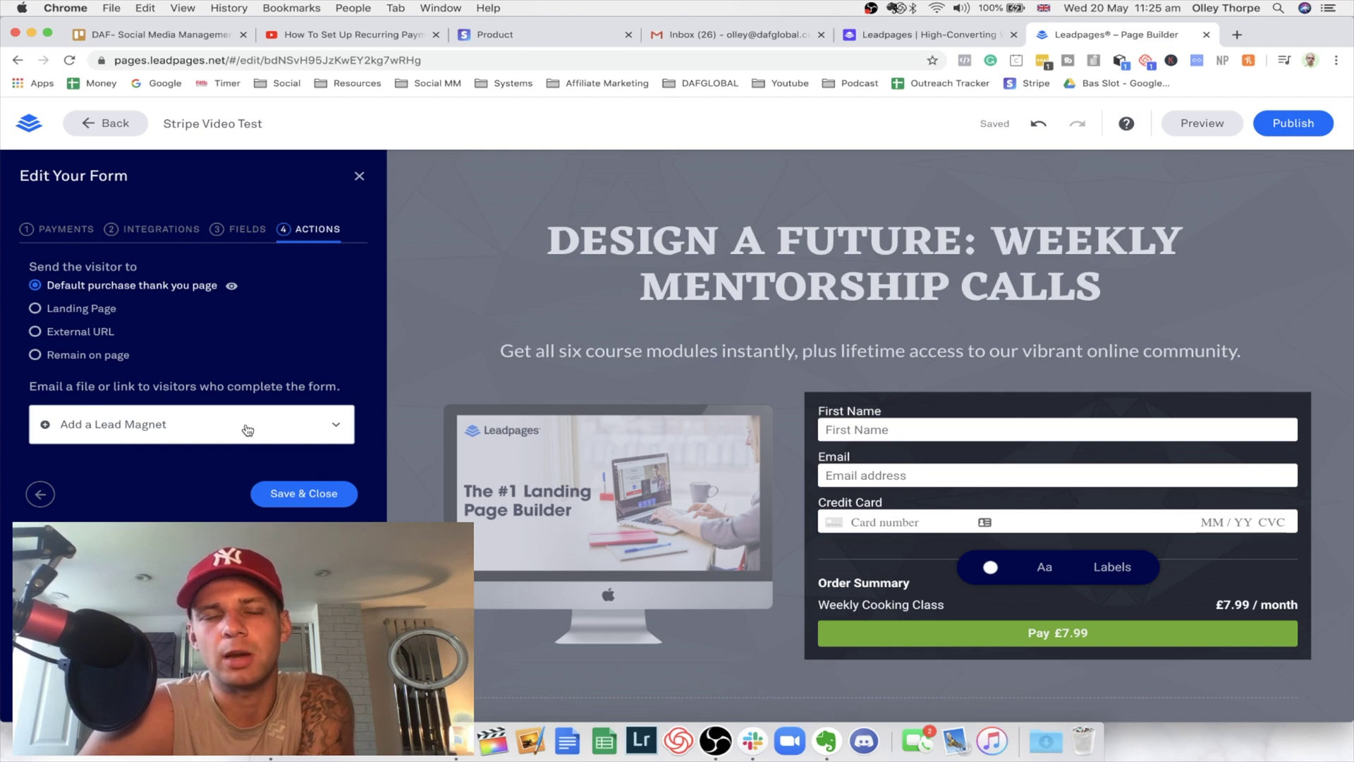
Step: Attach the Content Calendar Download lead magnet to the form and save and close the settings
scroll(578, 452, down, 1)
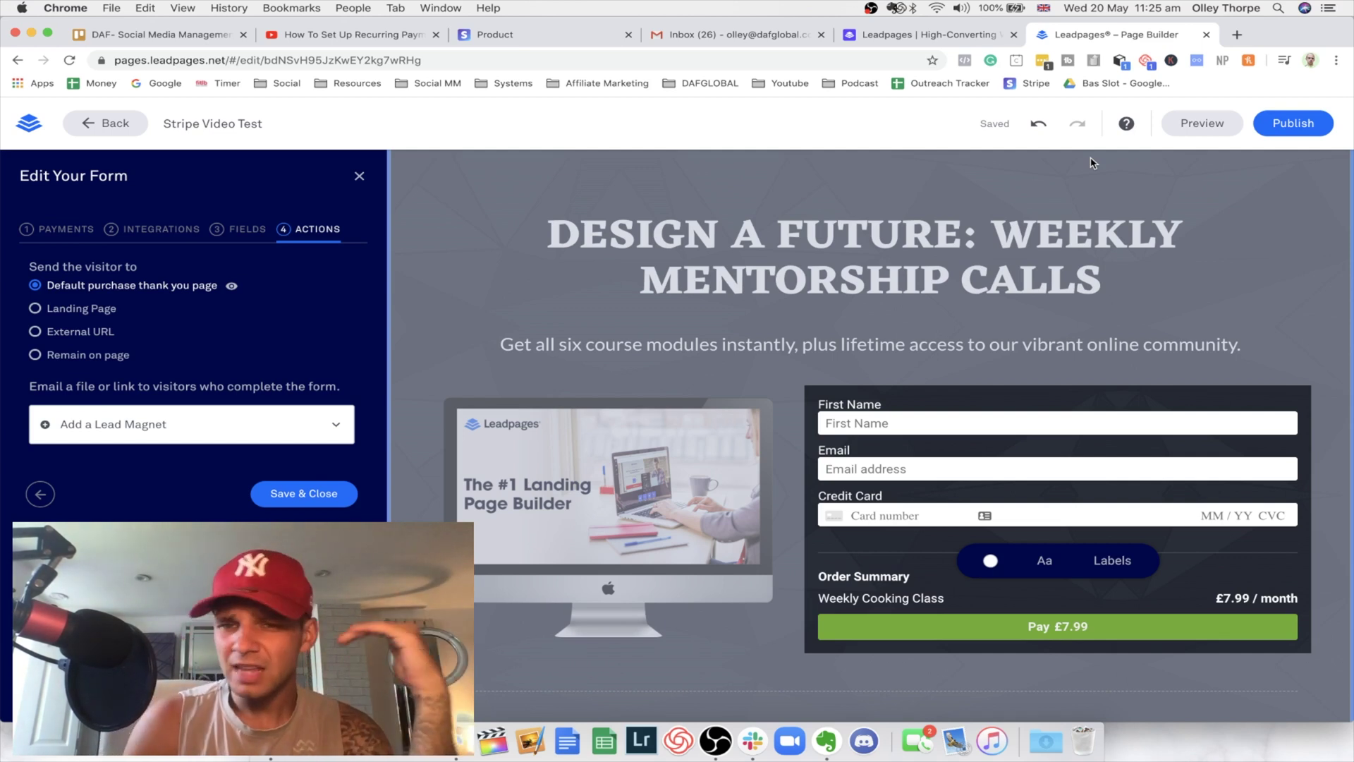
scroll(1090, 177, down, 1)
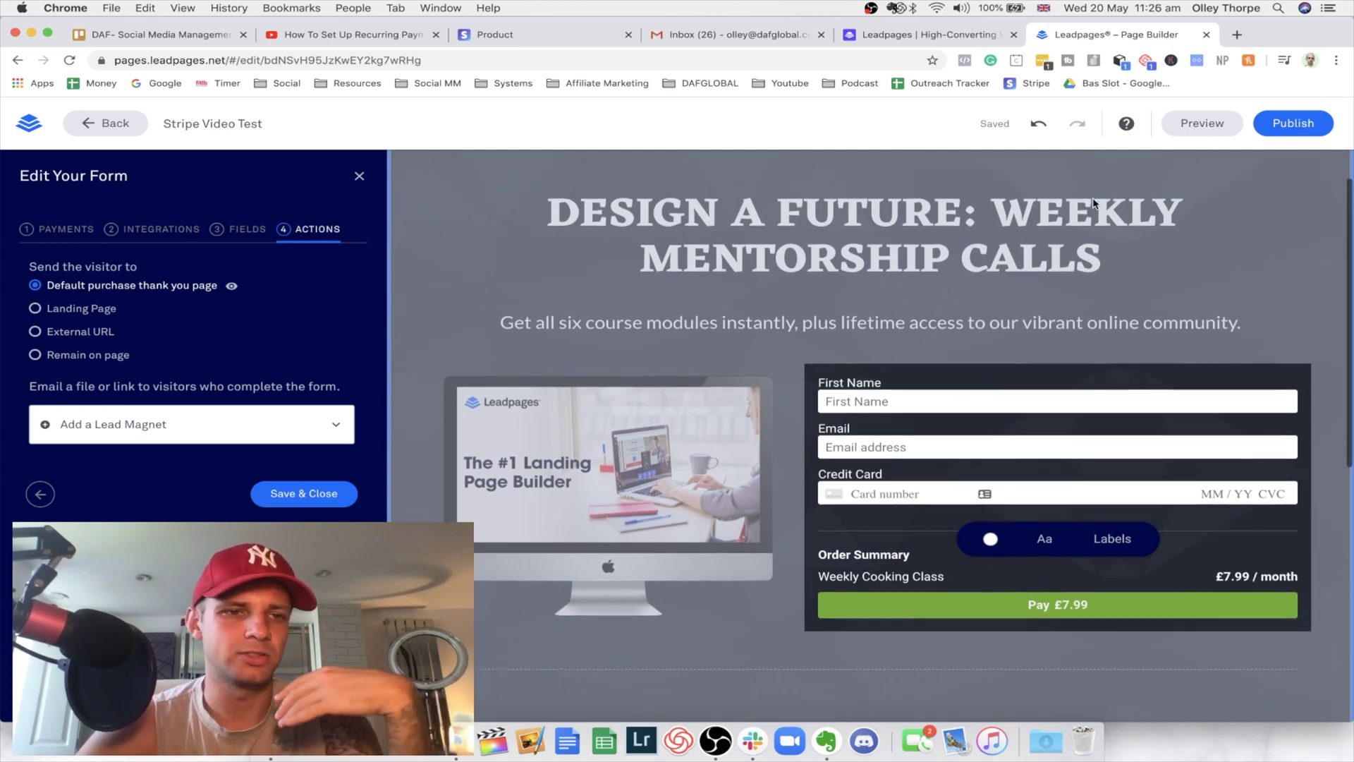
click(270, 425)
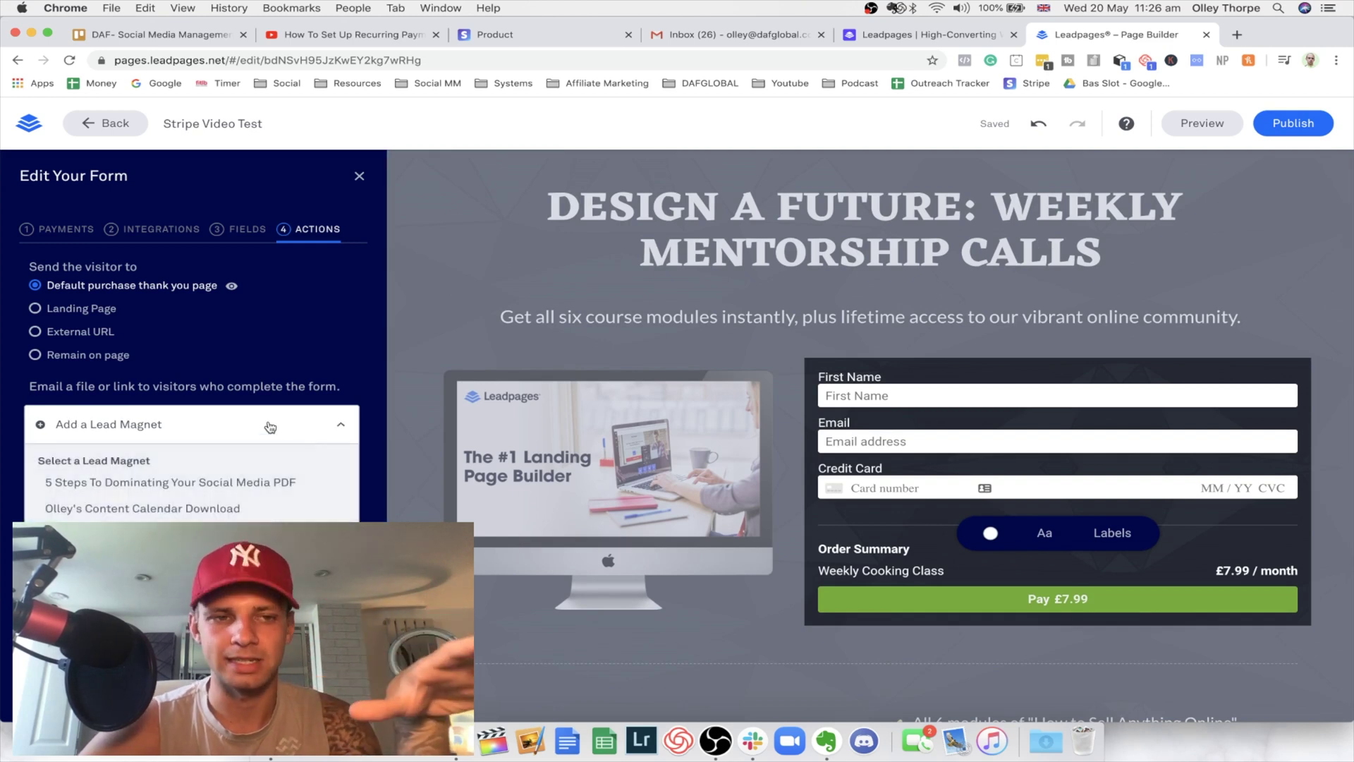
click(171, 515)
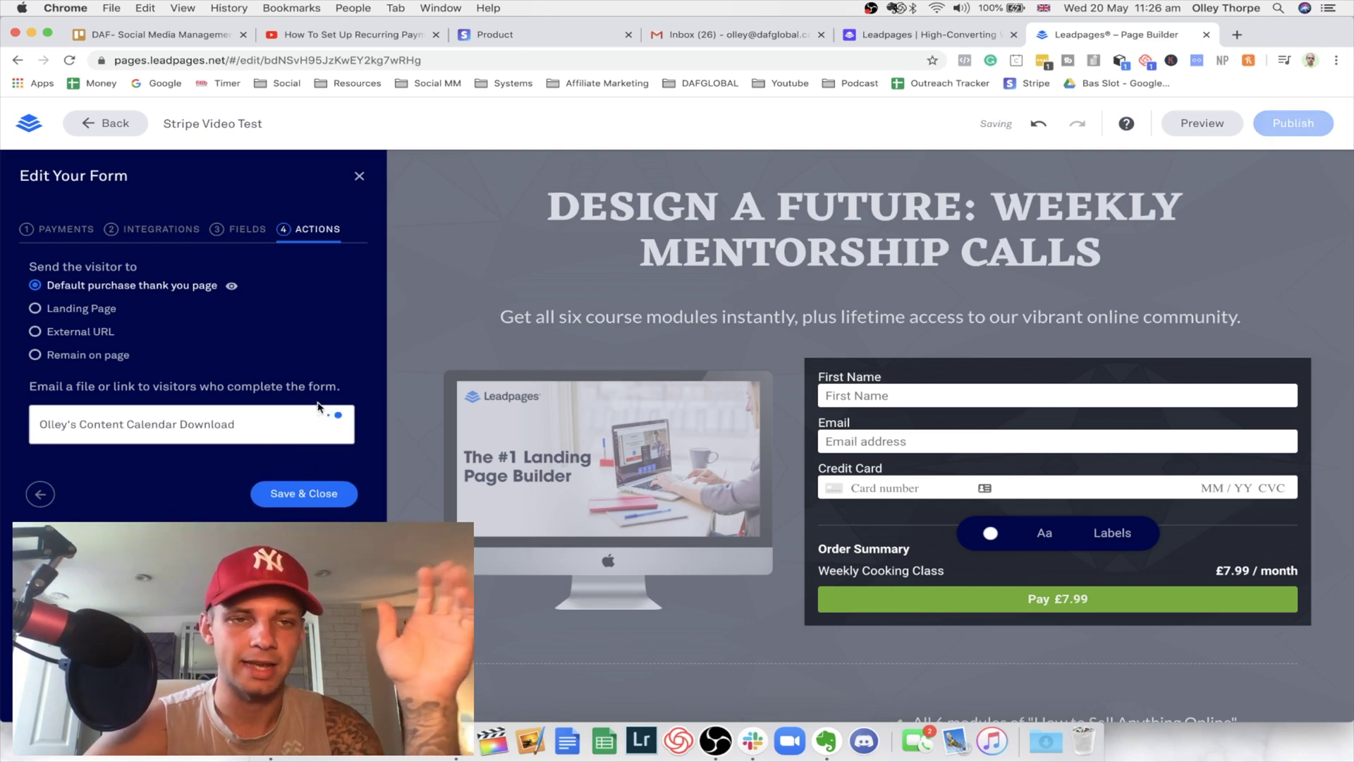
click(315, 497)
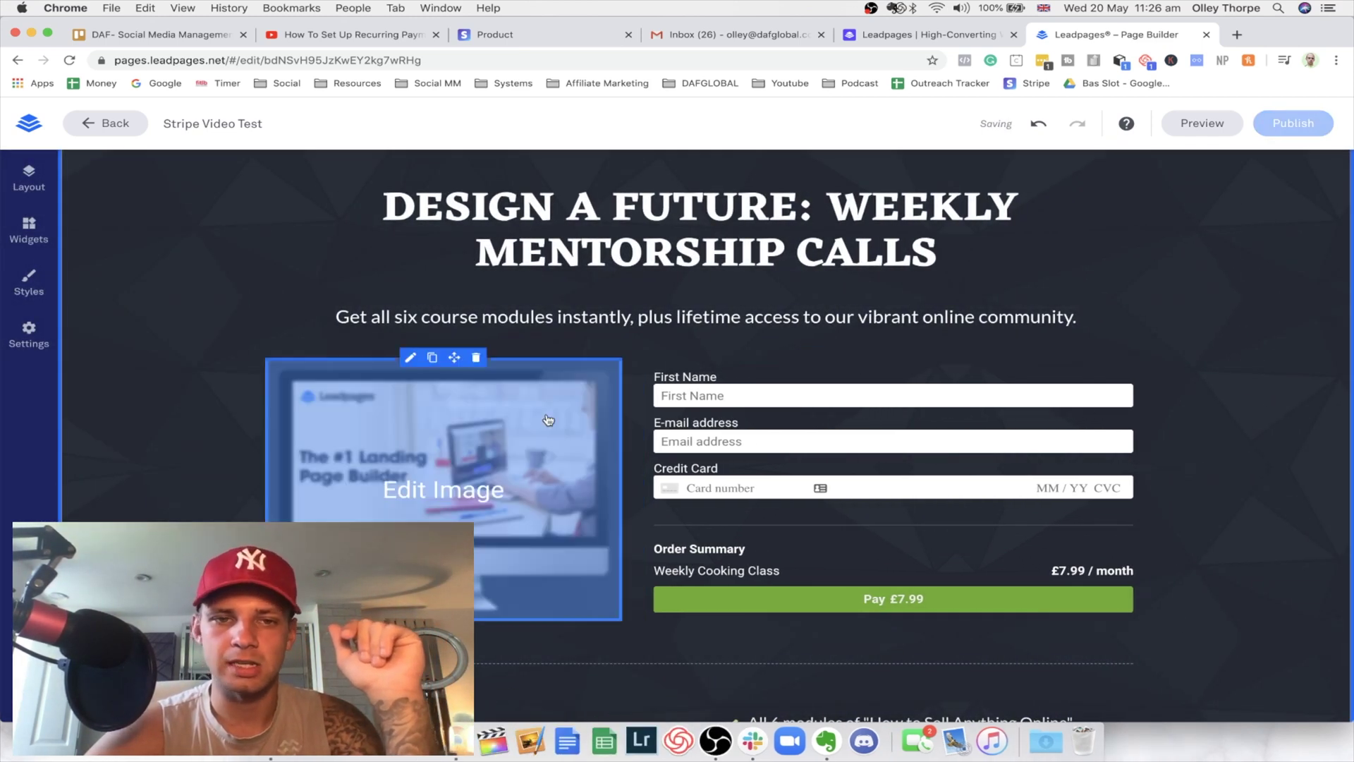
Step: Replace the image beside the form with the 'new client box' snack hamper photo
click(473, 487)
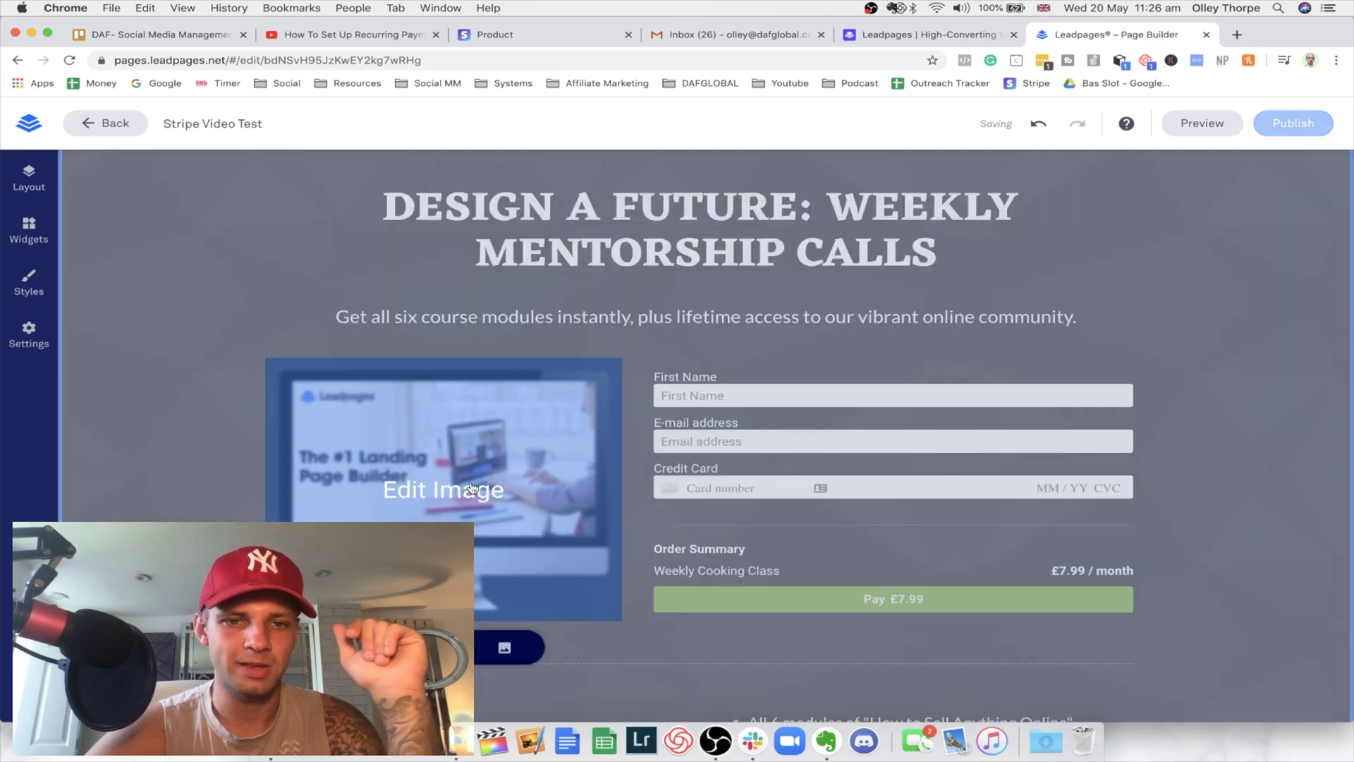
click(506, 646)
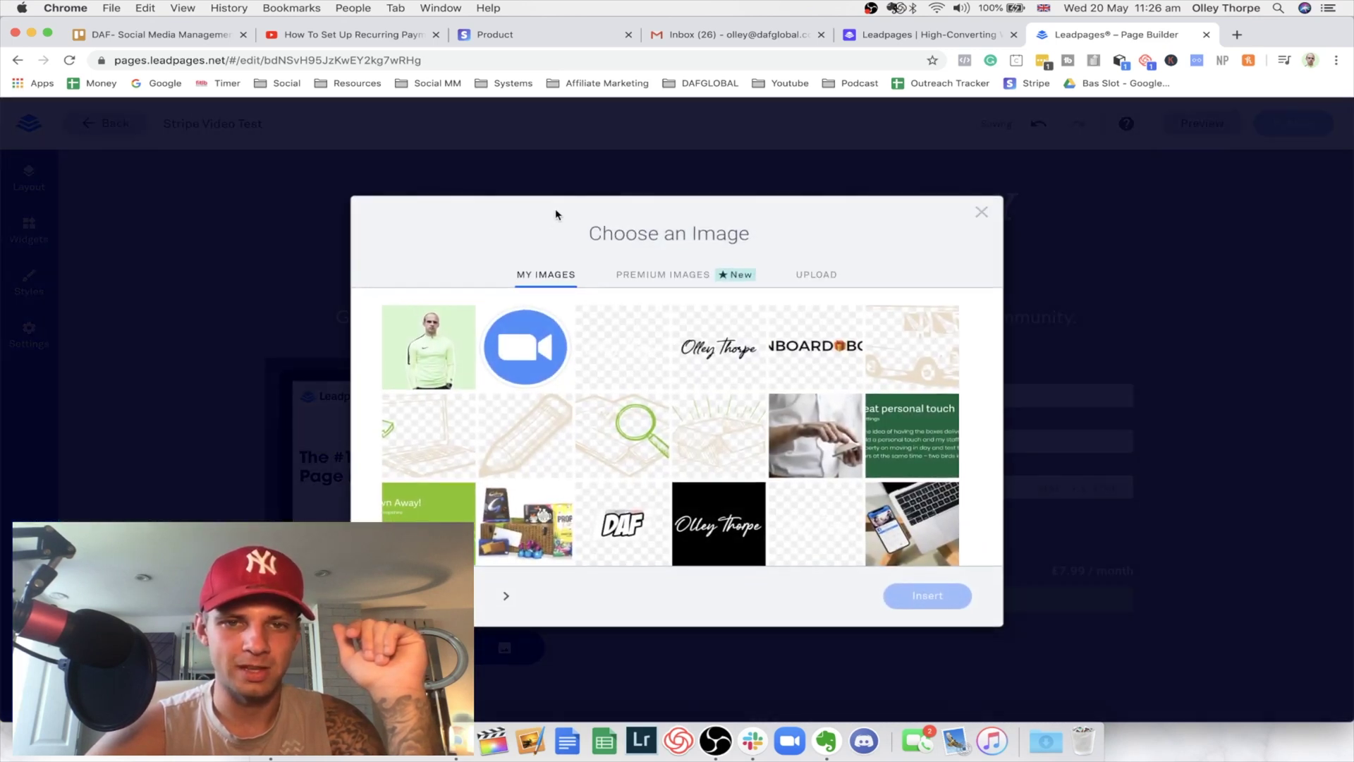
scroll(670, 424, down, 4)
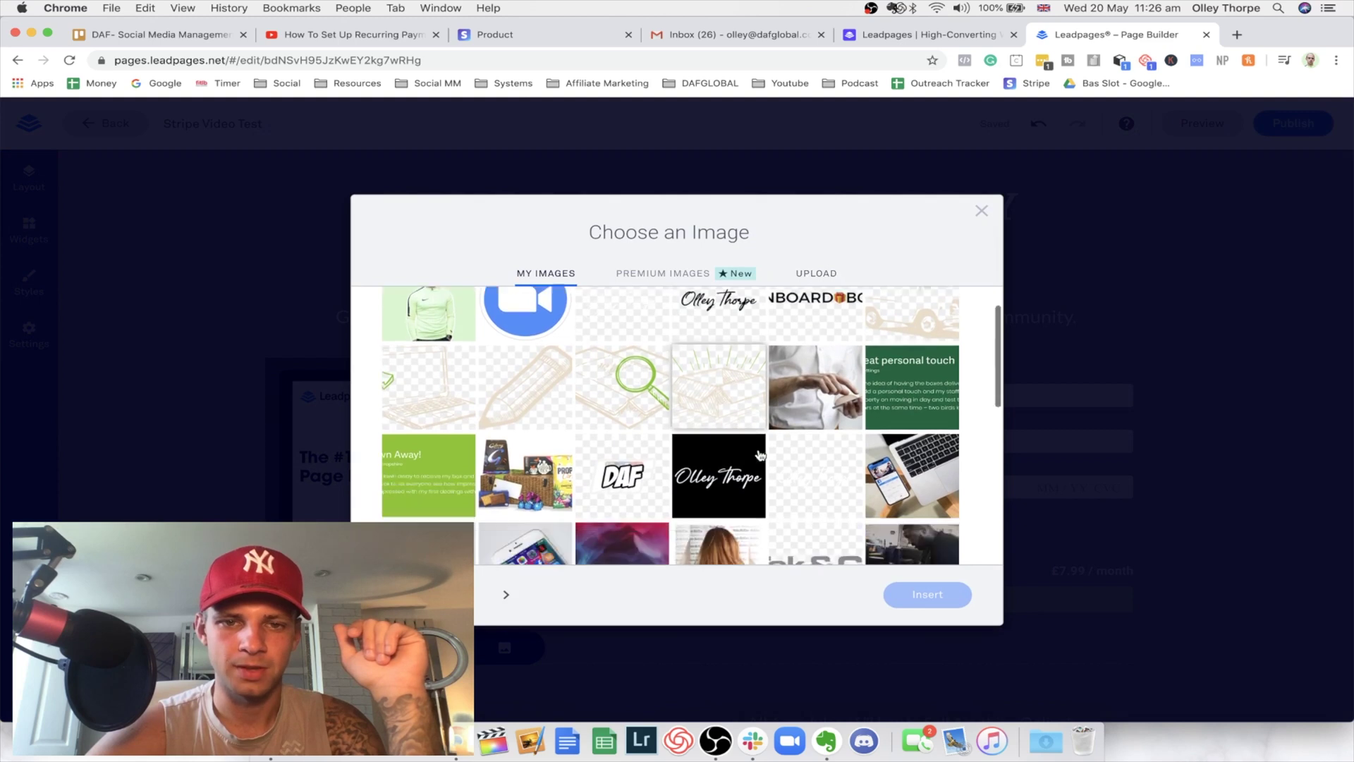
click(524, 378)
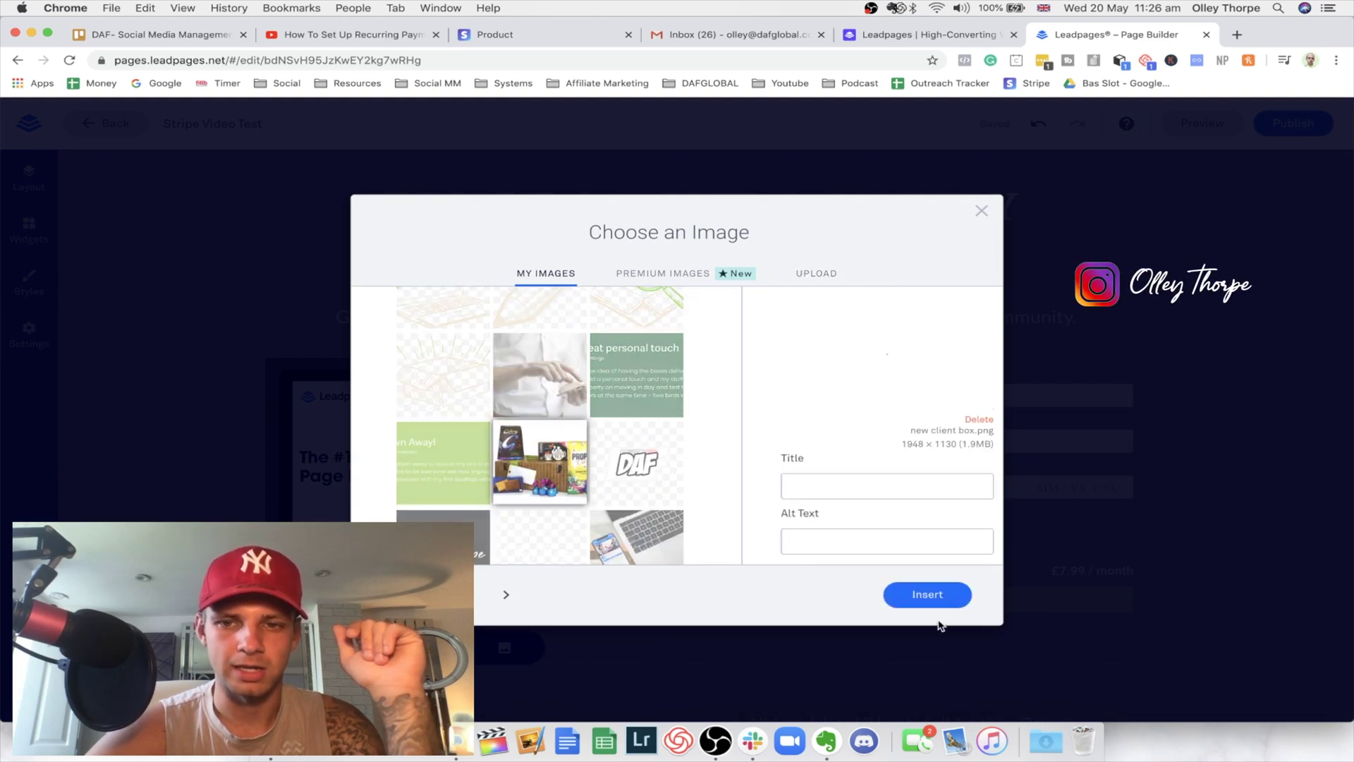
click(949, 594)
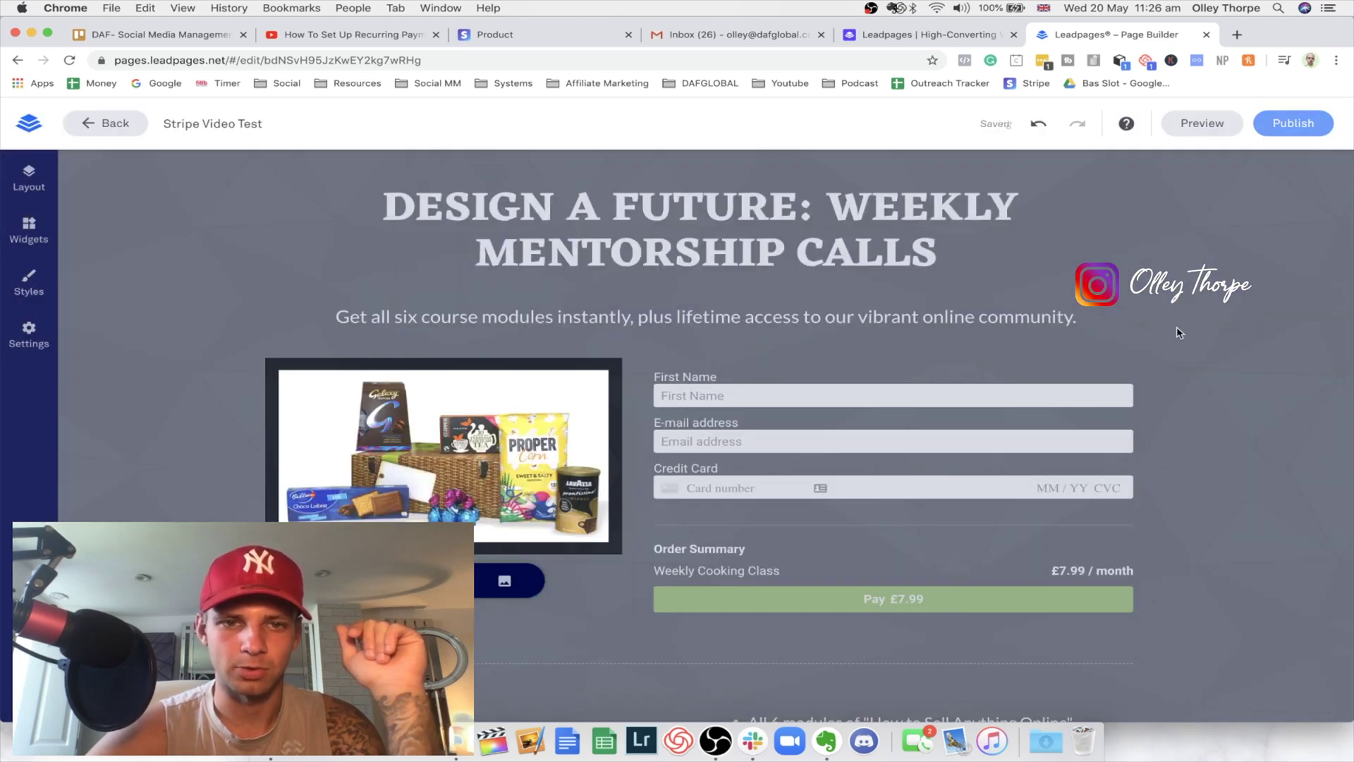
scroll(785, 565, down, 10)
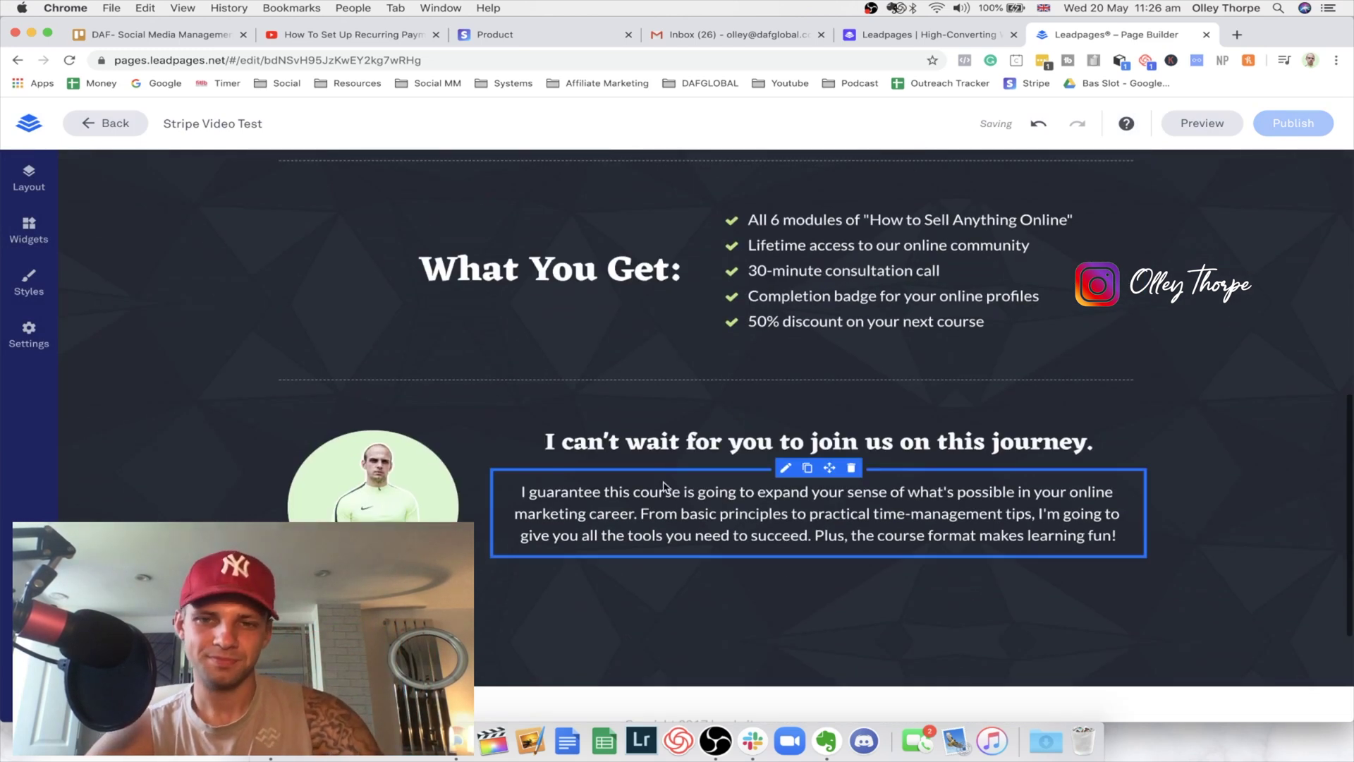
scroll(1058, 423, up, 11)
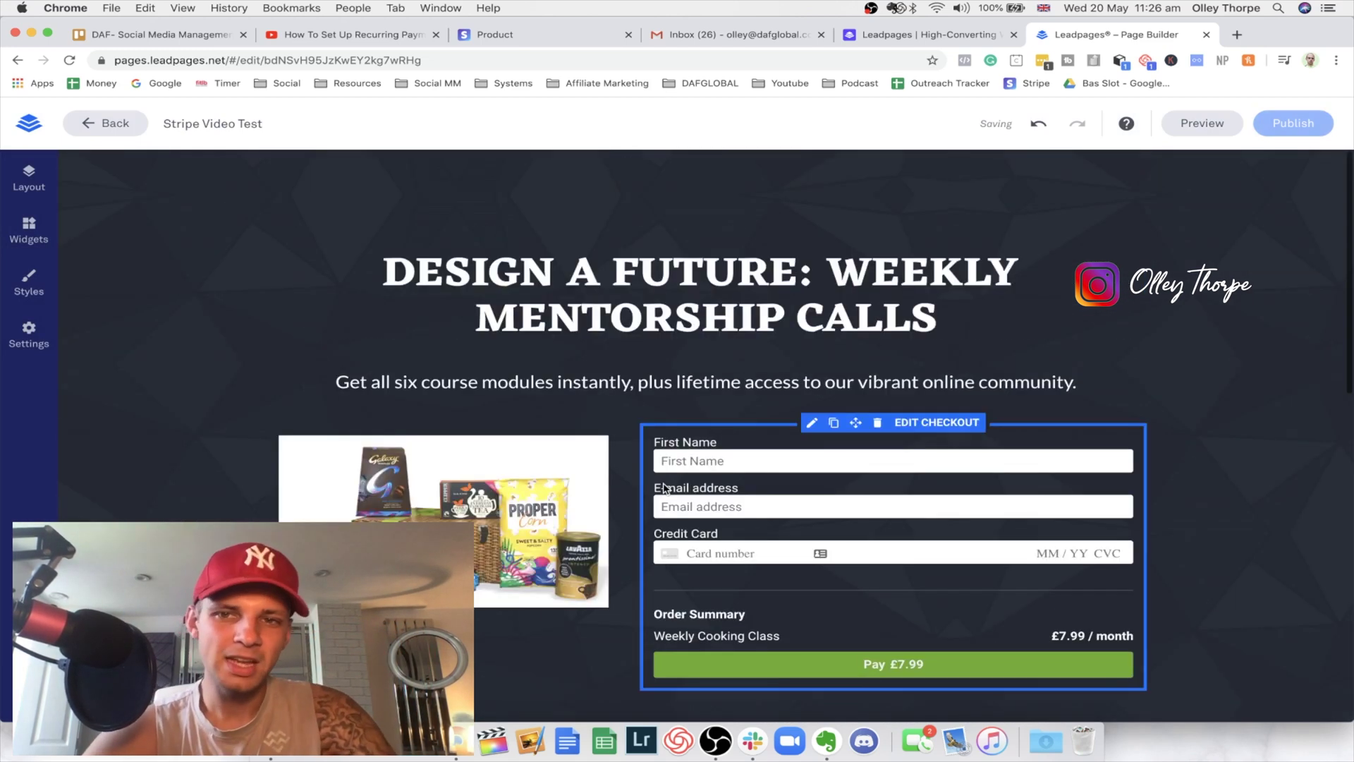
click(1187, 131)
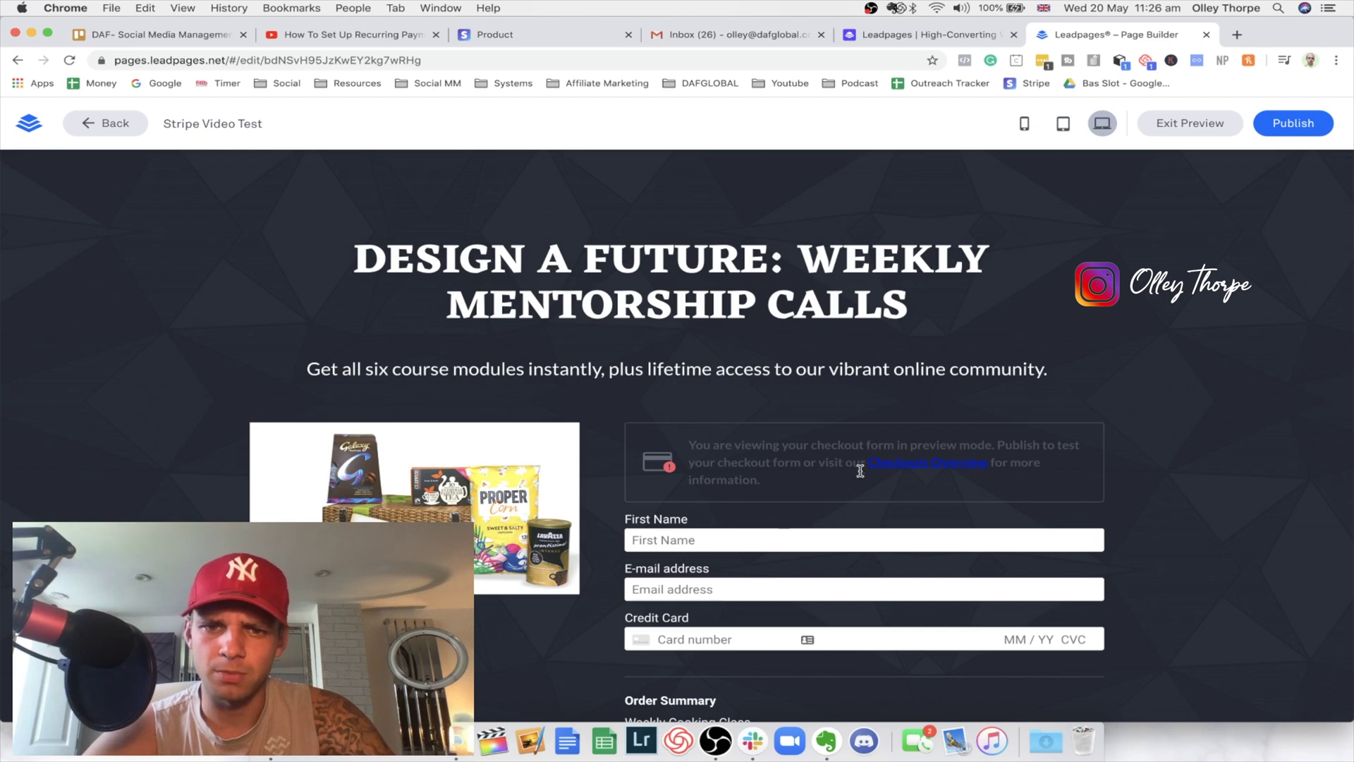
drag(788, 493, 694, 443)
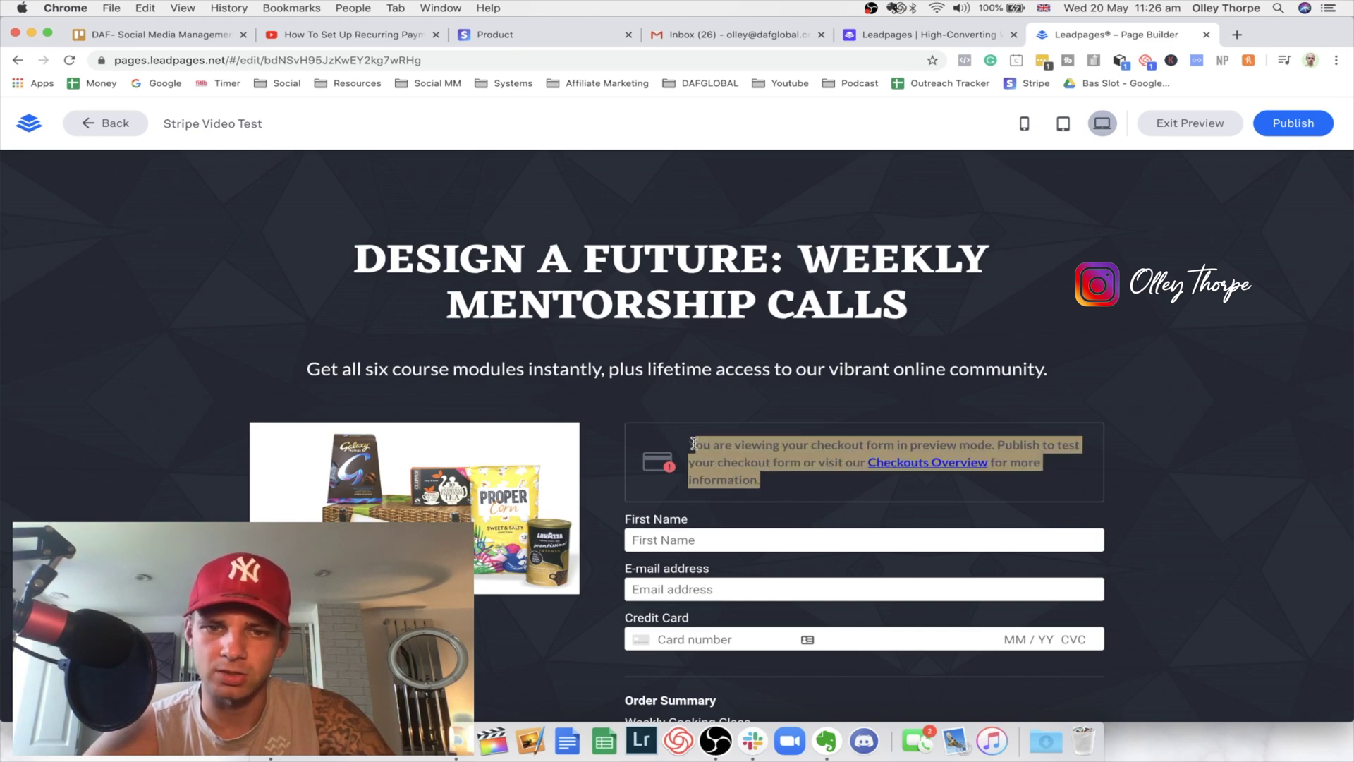
scroll(694, 446, down, 3)
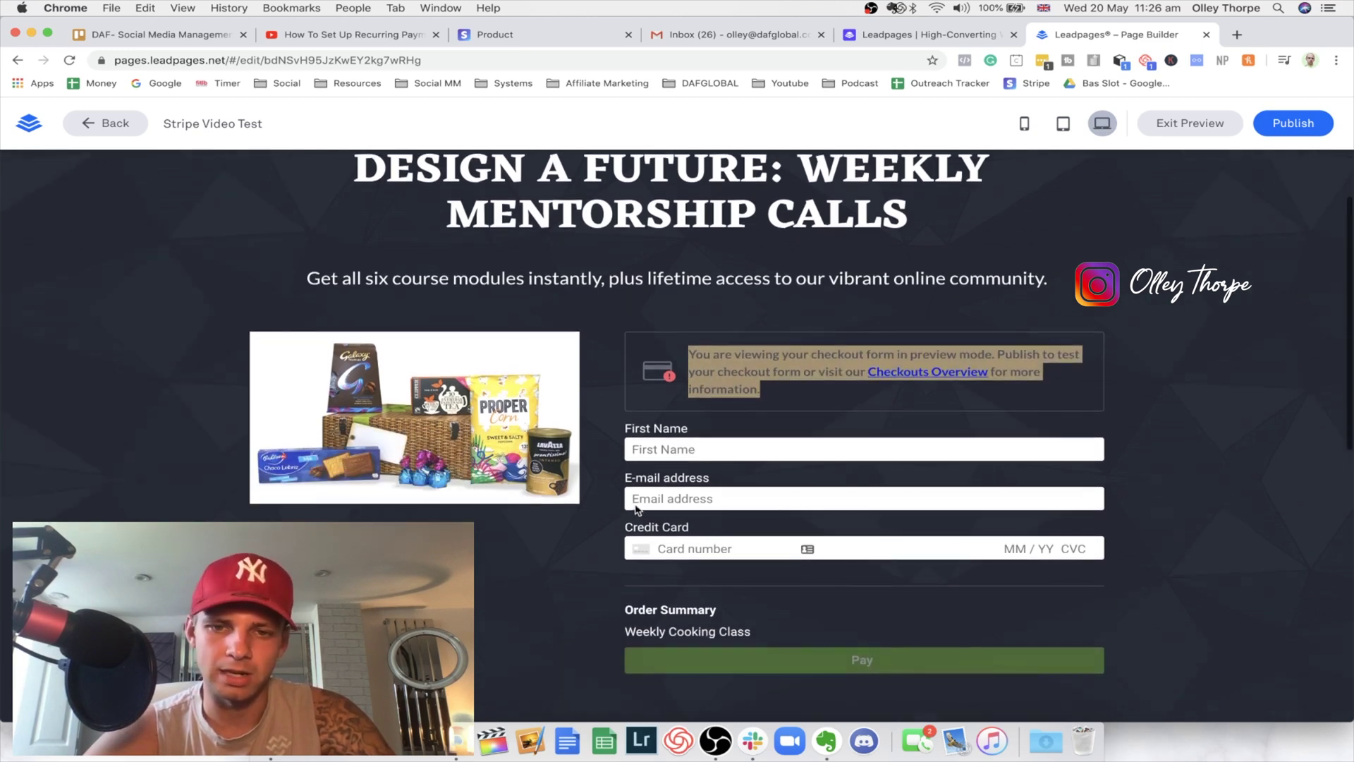
click(541, 577)
scroll(542, 578, down, 5)
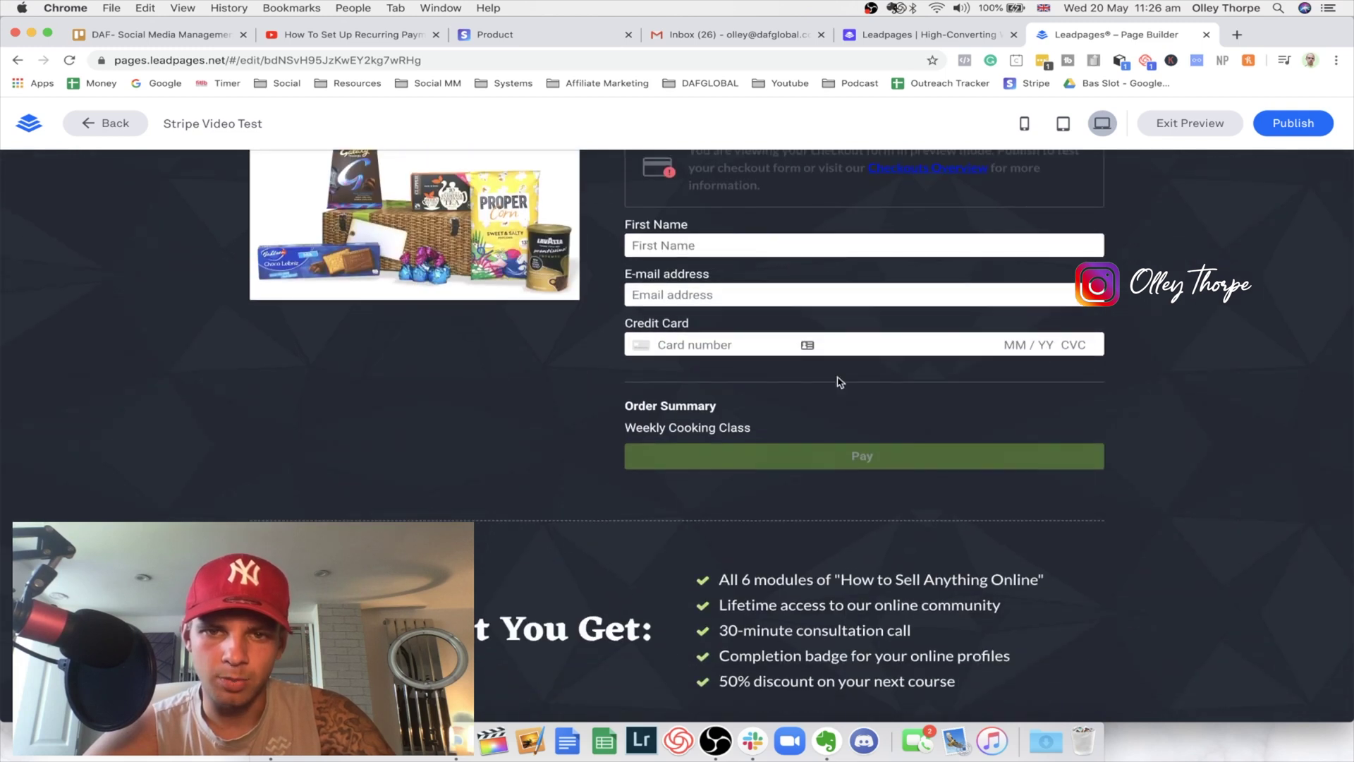
drag(745, 426, 690, 152)
click(613, 432)
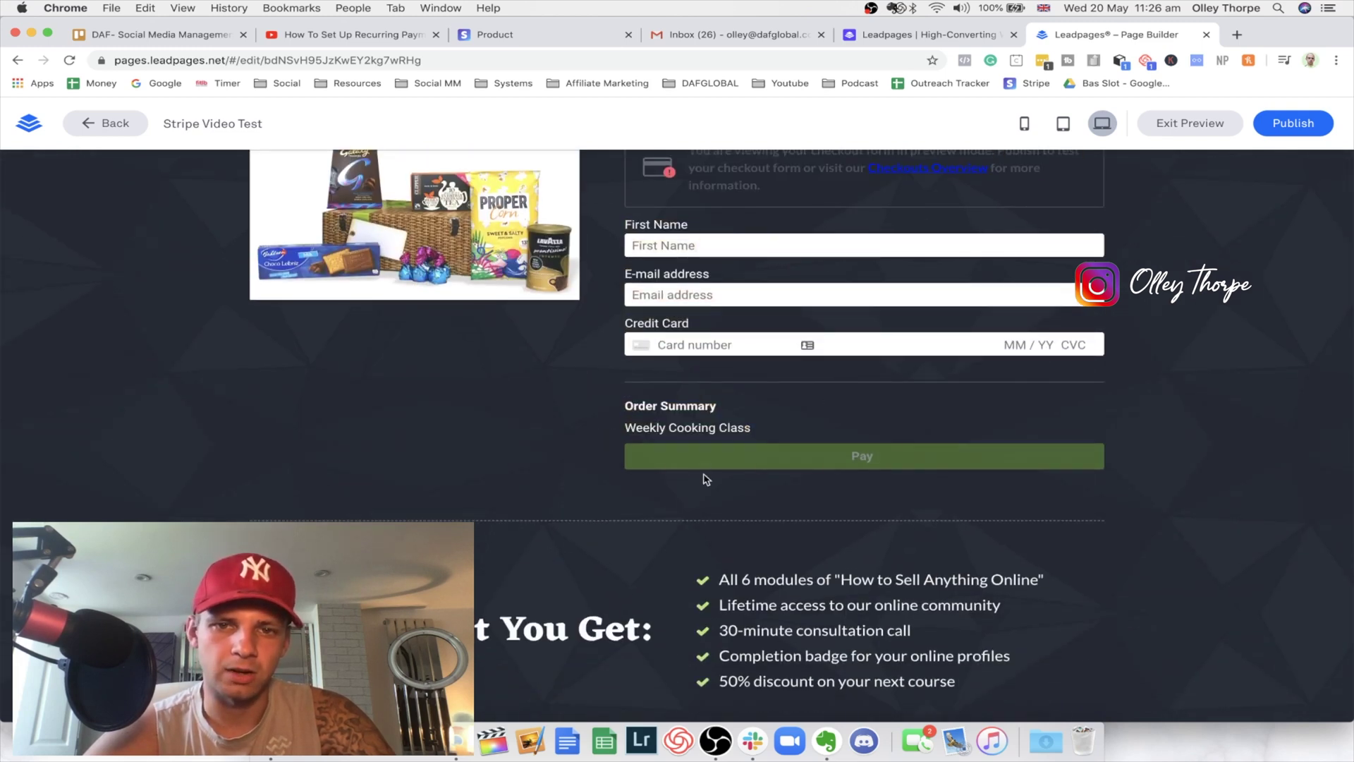
scroll(776, 437, up, 1)
scroll(881, 406, up, 5)
click(1185, 124)
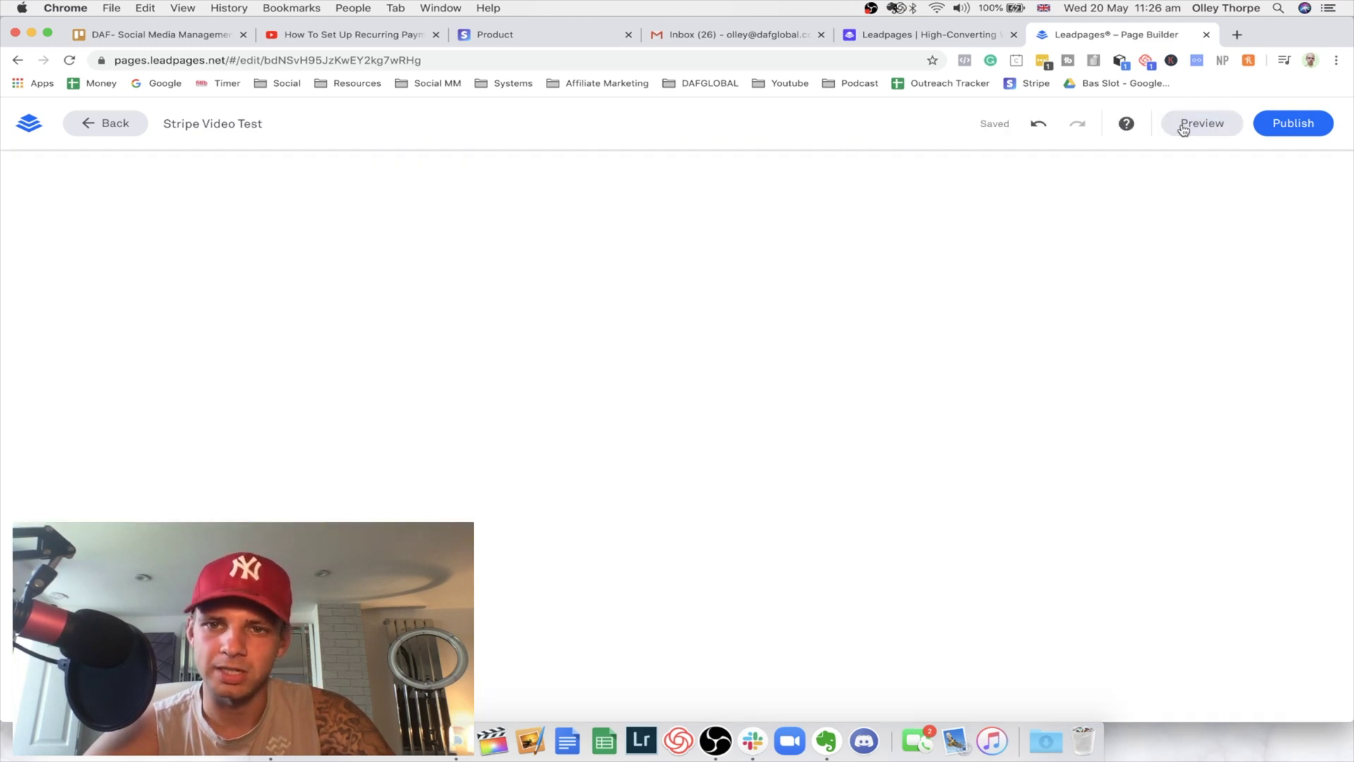
scroll(1285, 254, down, 6)
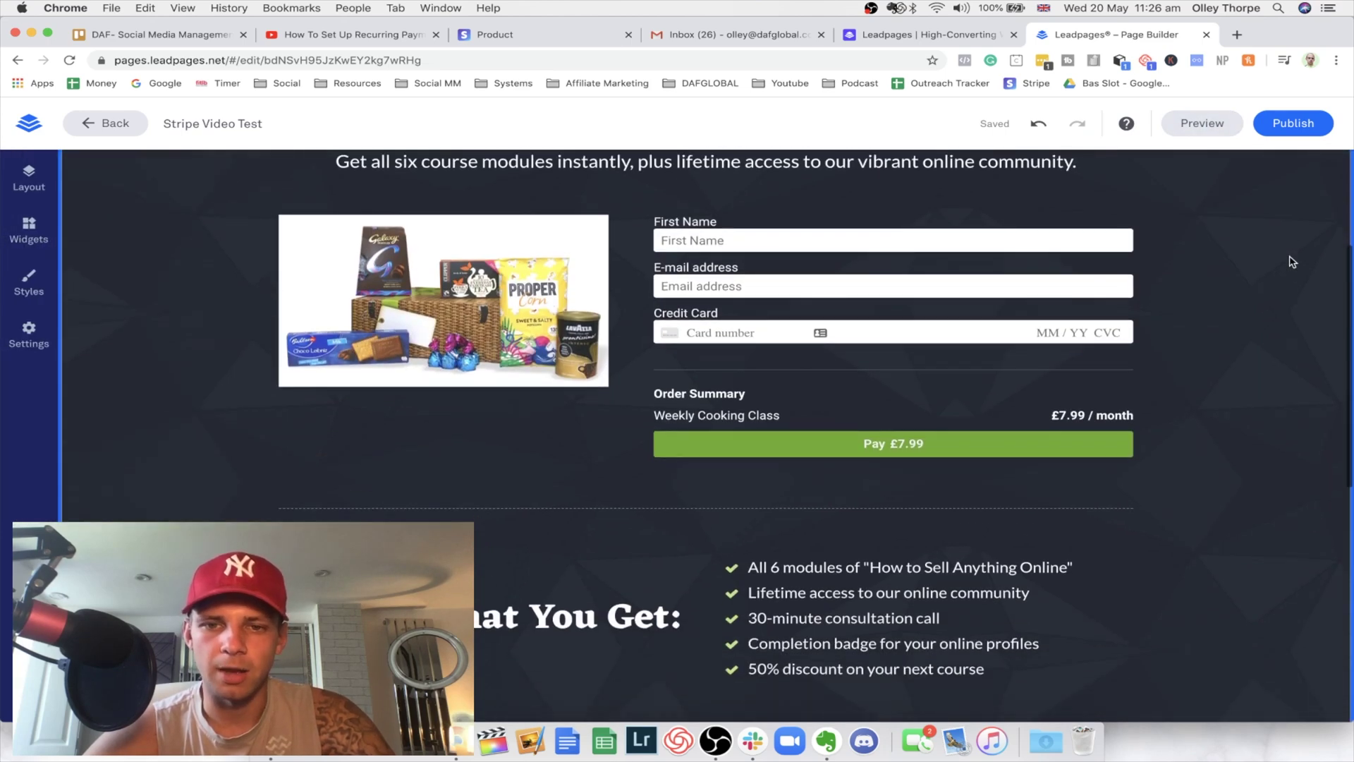
scroll(1292, 262, down, 3)
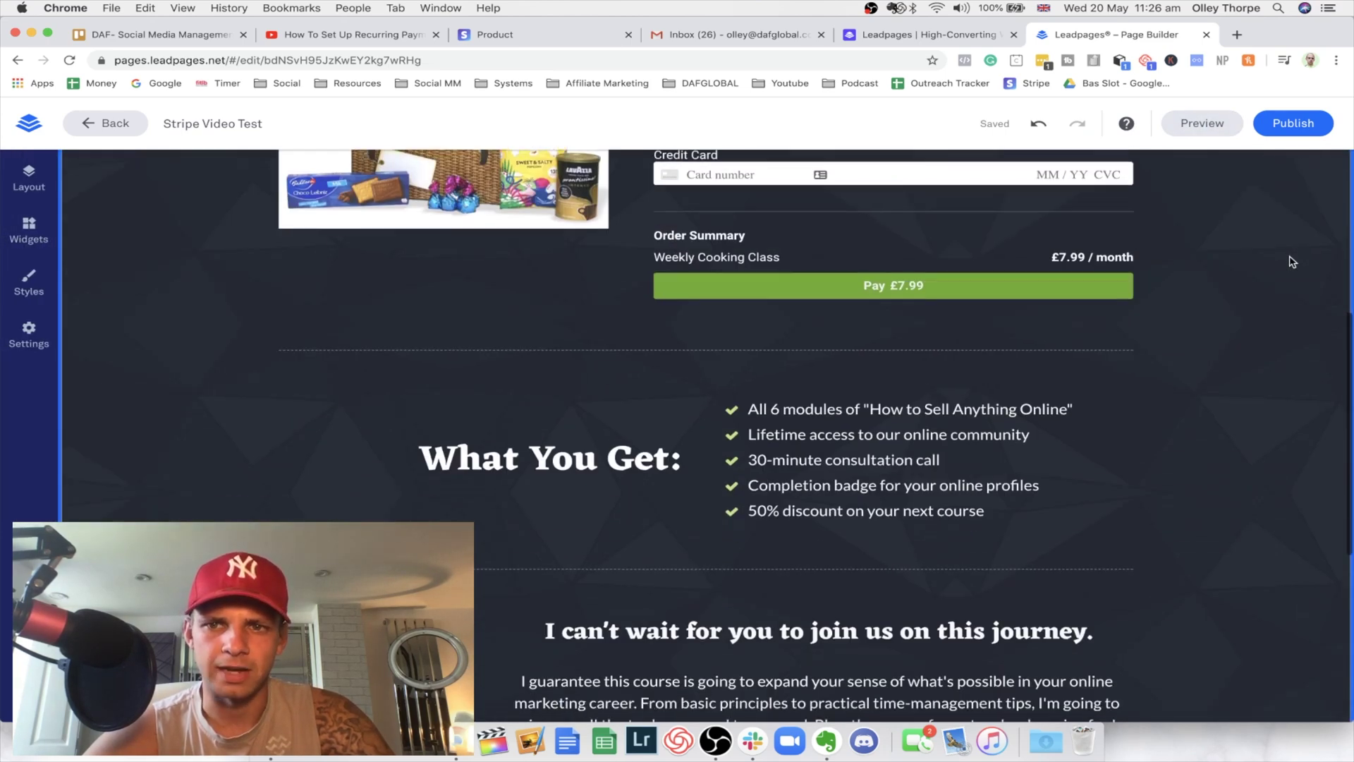
scroll(1291, 256, up, 5)
scroll(1292, 283, down, 1)
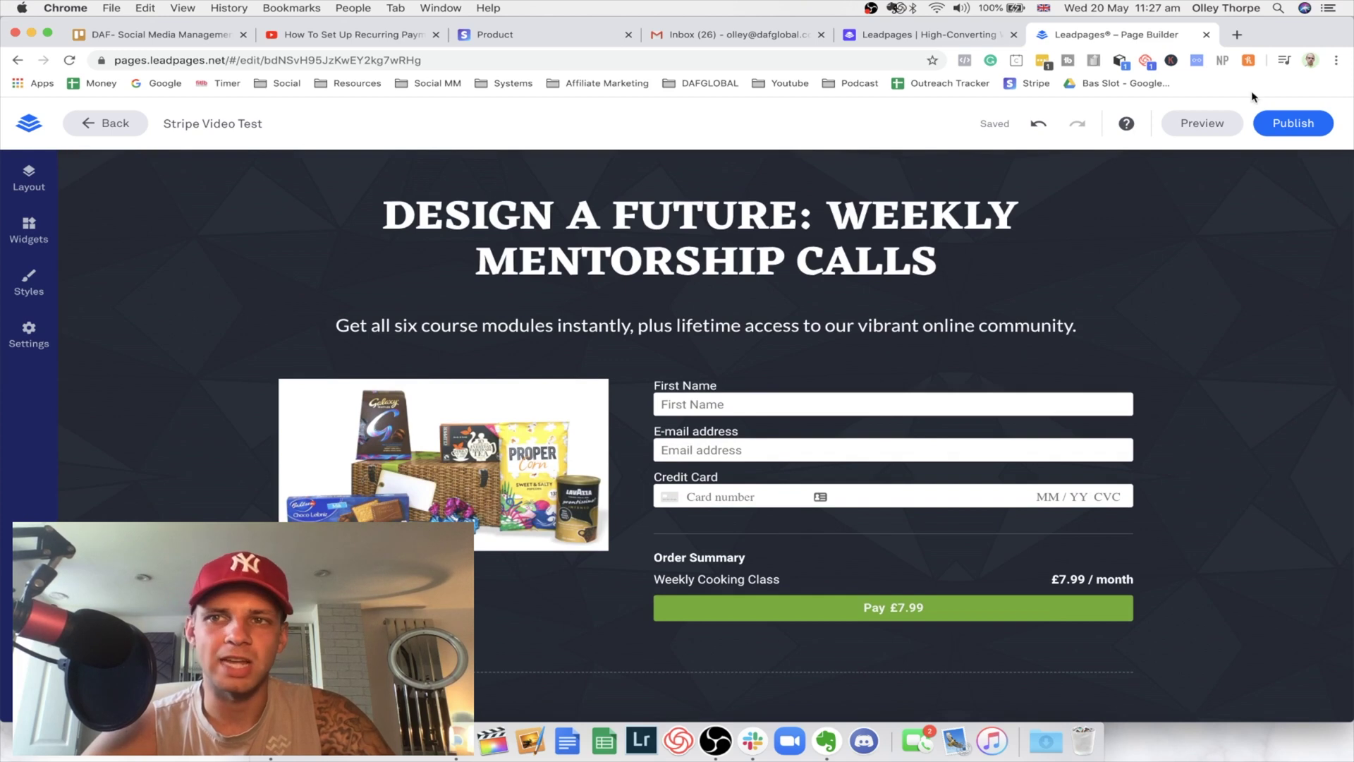
scroll(1277, 354, down, 1)
scroll(1279, 355, up, 1)
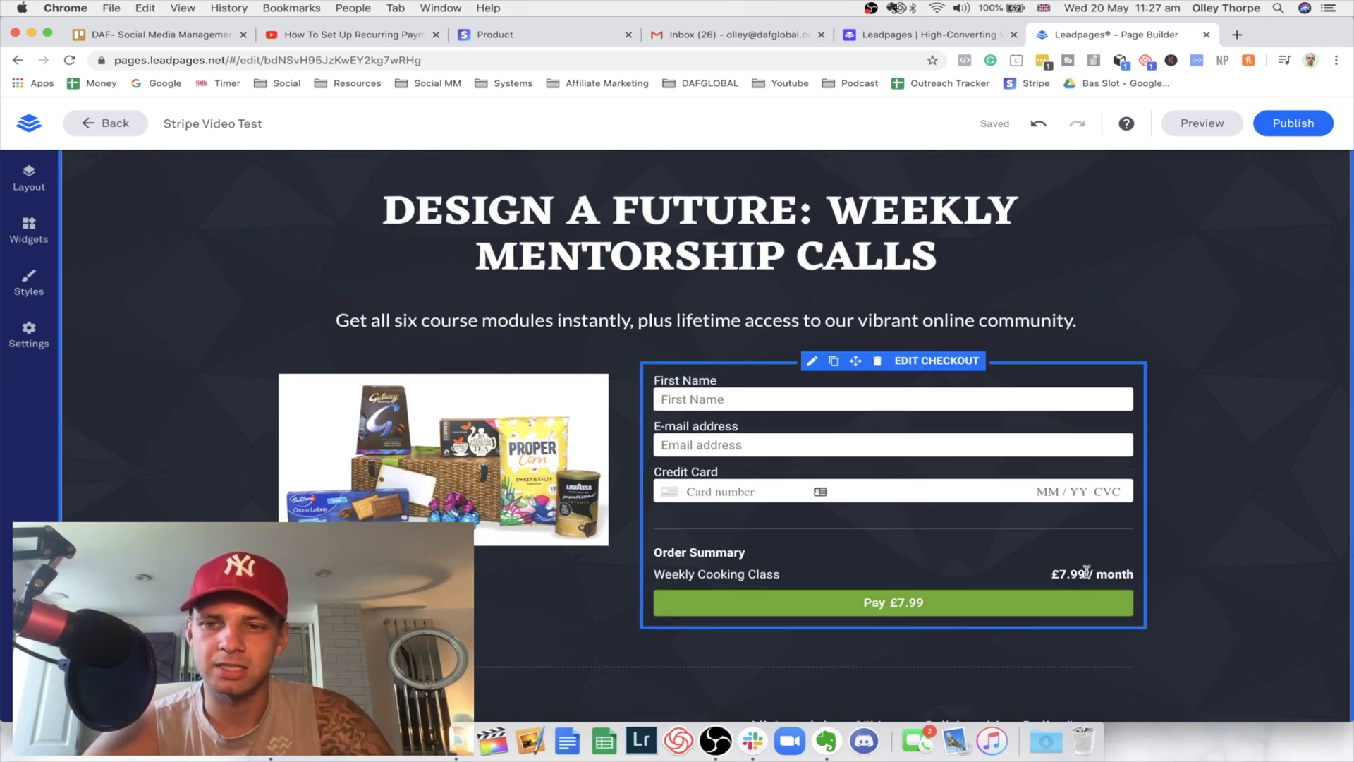
drag(1087, 572, 1054, 575)
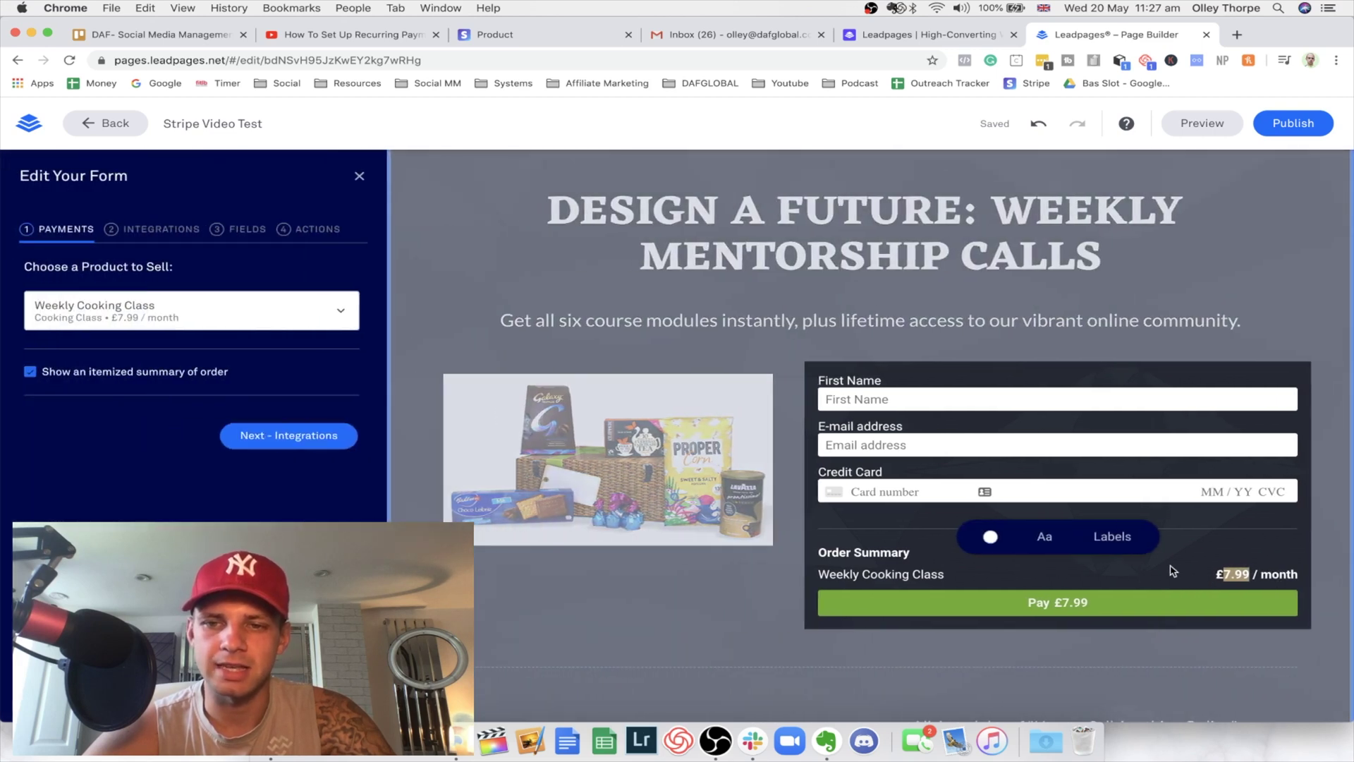
drag(1306, 577, 1256, 575)
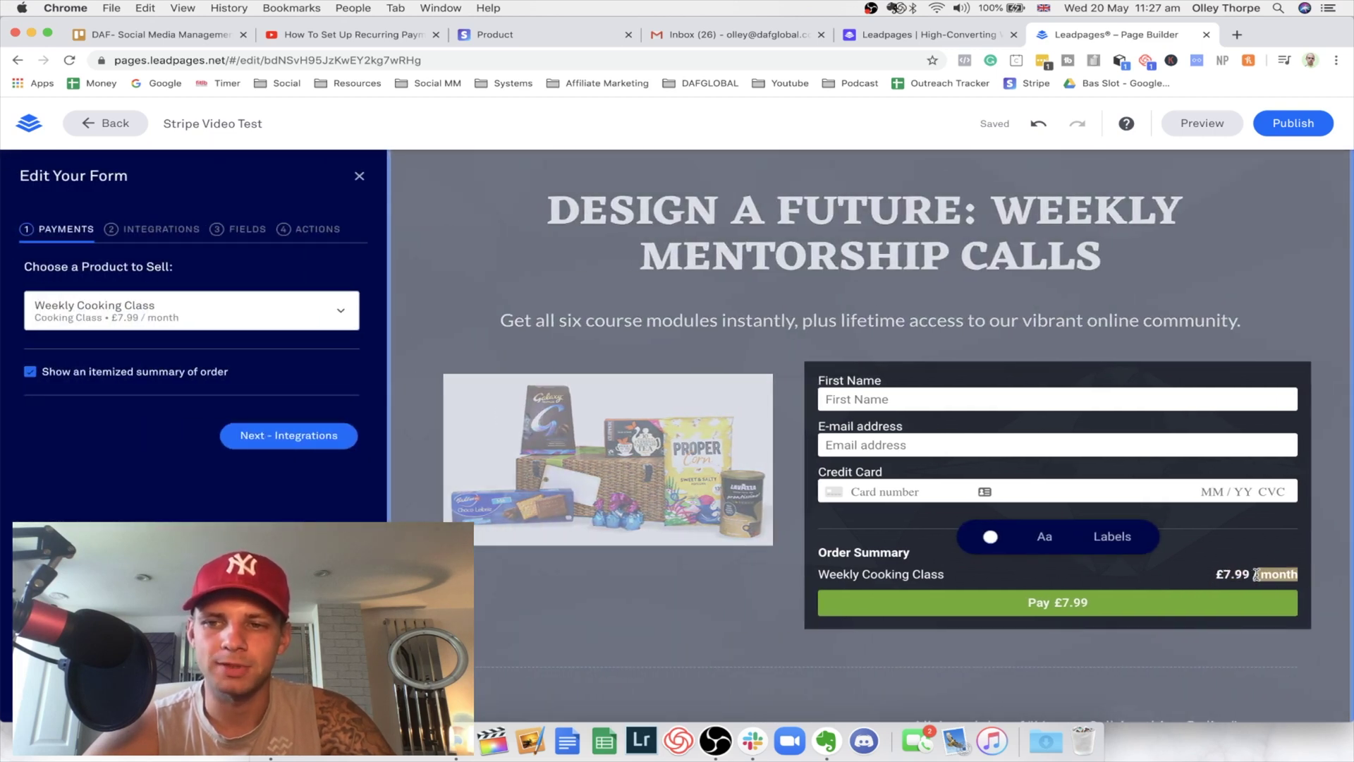
click(585, 593)
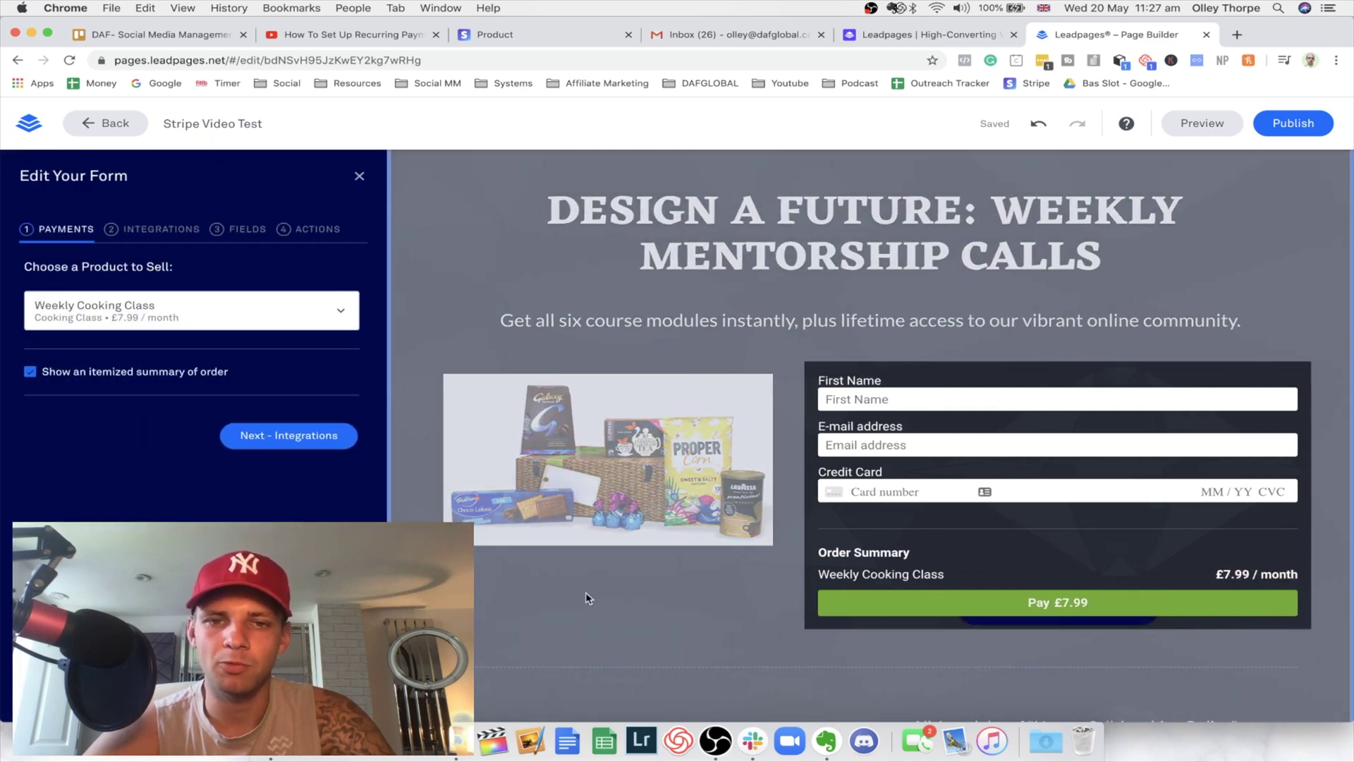